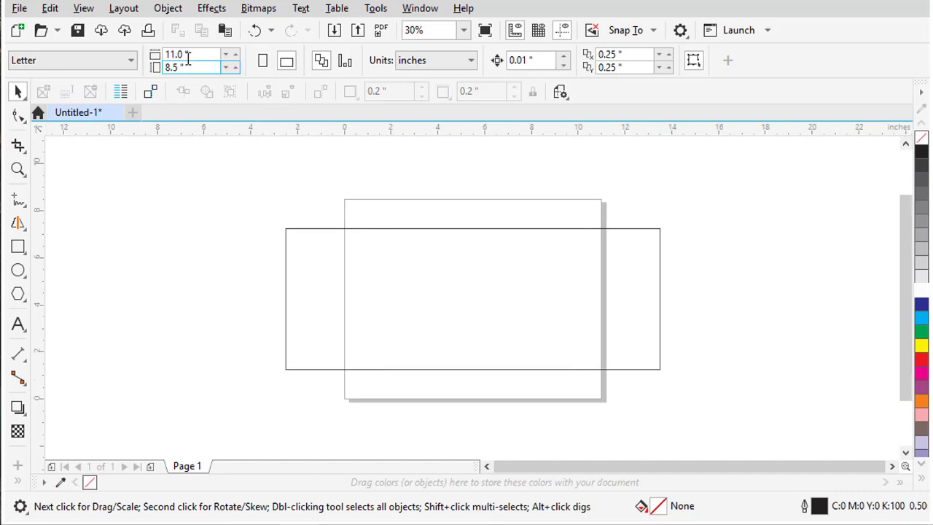
# - Set the page width to 22 inches
pyautogui.doubleClick(178, 55)
pyautogui.write('22')
pyautogui.press('Return')
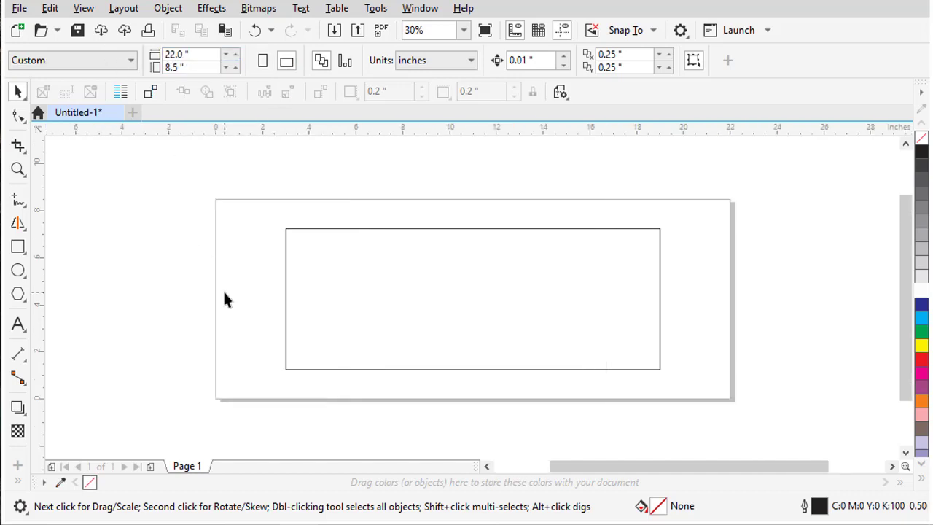
# - Switch to InPage and start a new line under the heading جلسه in the Noori Nastaliq font
pyautogui.hotkey('alt', 'Tab')
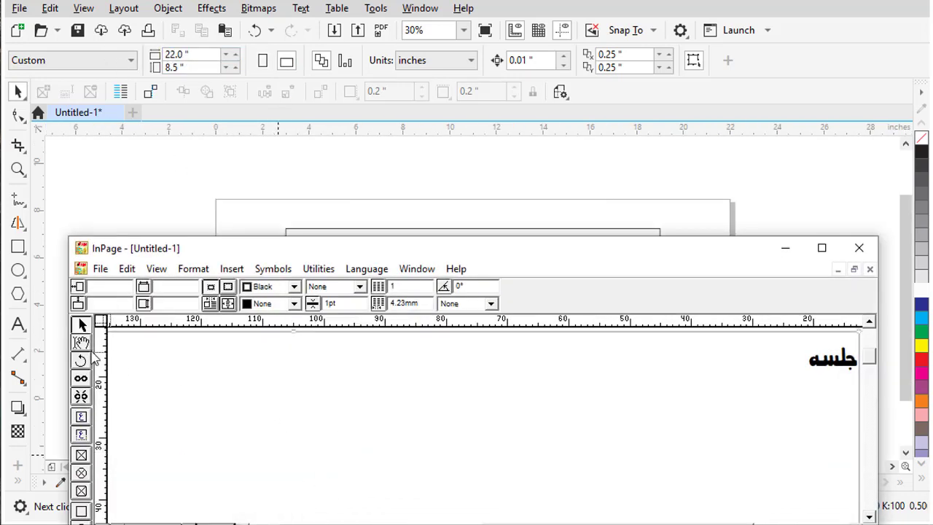
pyautogui.click(235, 396)
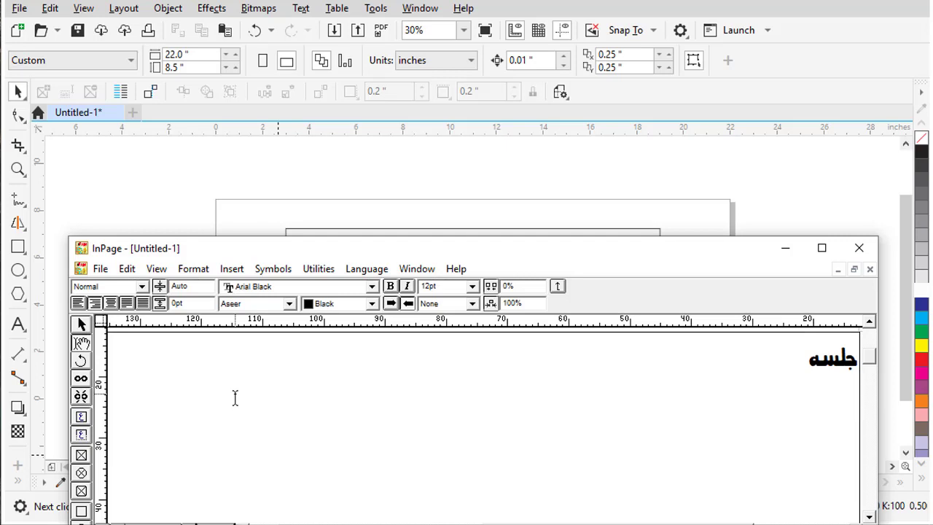
pyautogui.press('Return')
pyautogui.write('اظ')
pyautogui.press('BackSpace')
pyautogui.press('BackSpace')
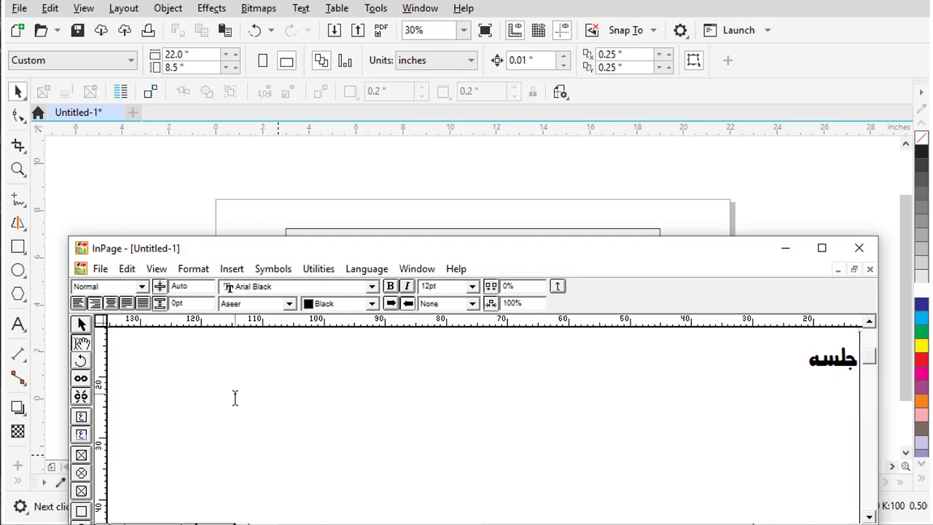
pyautogui.press('F9')
pyautogui.press('n')
pyautogui.press('Return')
# - Write آو چلیں مظفّرآباد on the new line, followed by a tab gap before the second phrase
pyautogui.write('اظ')
pyautogui.press('BackSpace')
pyautogui.write('ٓو')
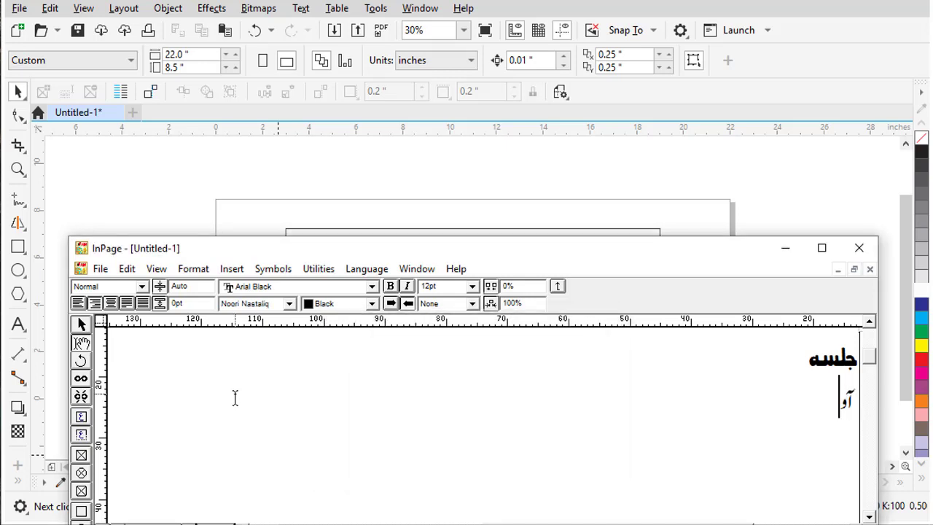
pyautogui.write('چلیںم')
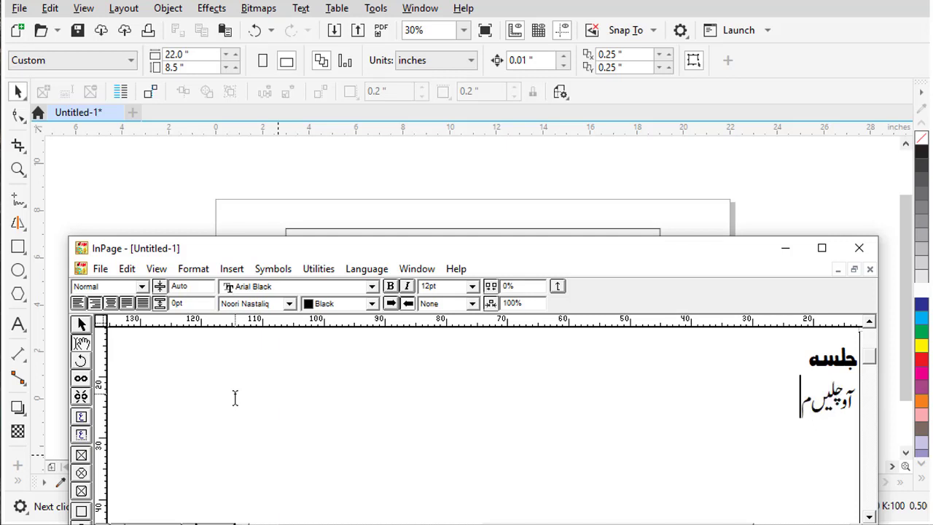
pyautogui.write('ظفّرآ')
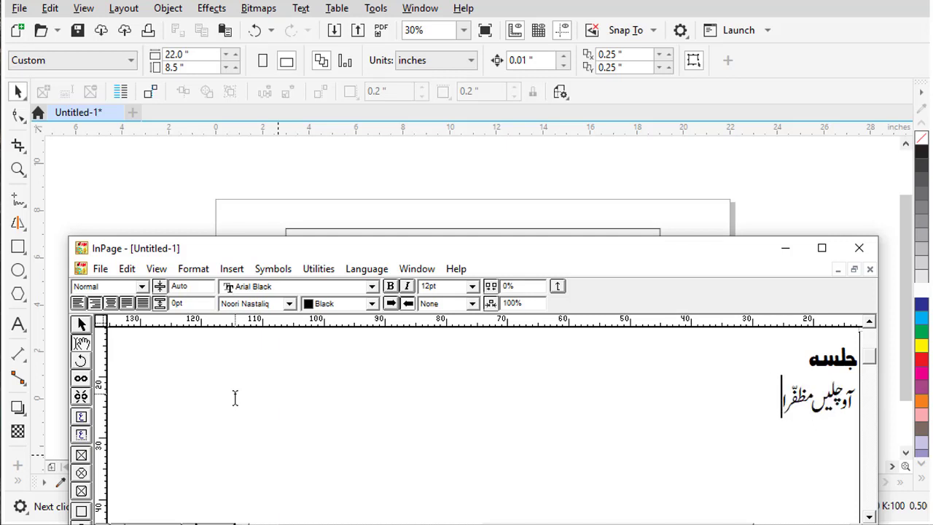
pyautogui.write('باد\tبنکر')
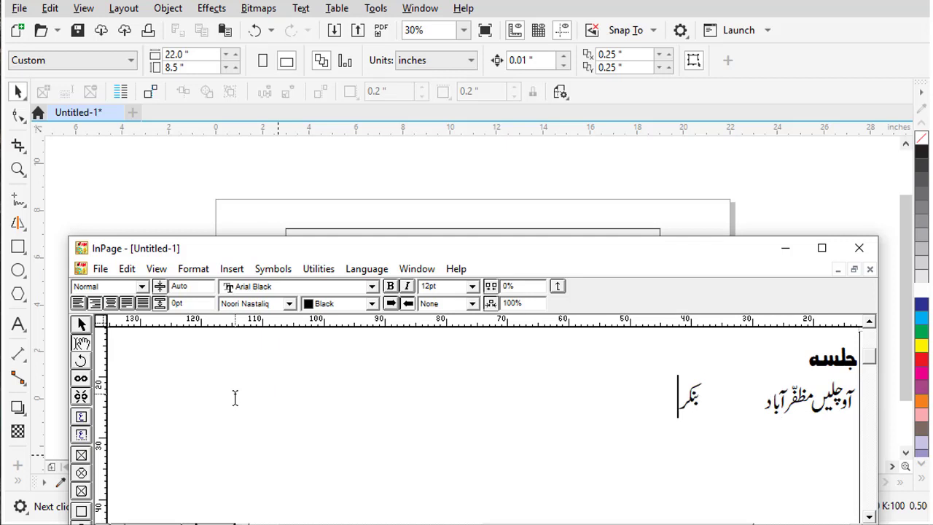
# - Complete the second phrase of the line after the tab gap as بن کر کشمیریوں کے آواز
pyautogui.press('BackSpace')
pyautogui.write('کرکشو')
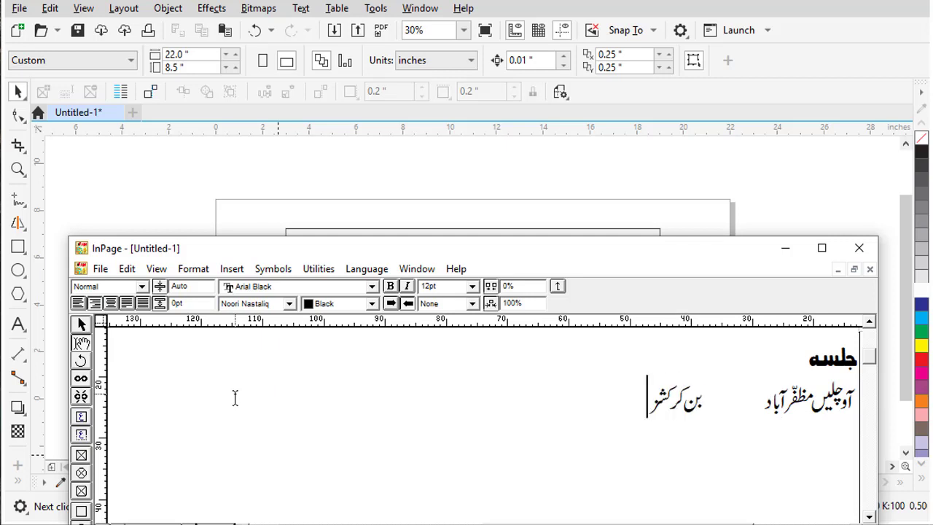
pyautogui.press('BackSpace')
pyautogui.write('م')
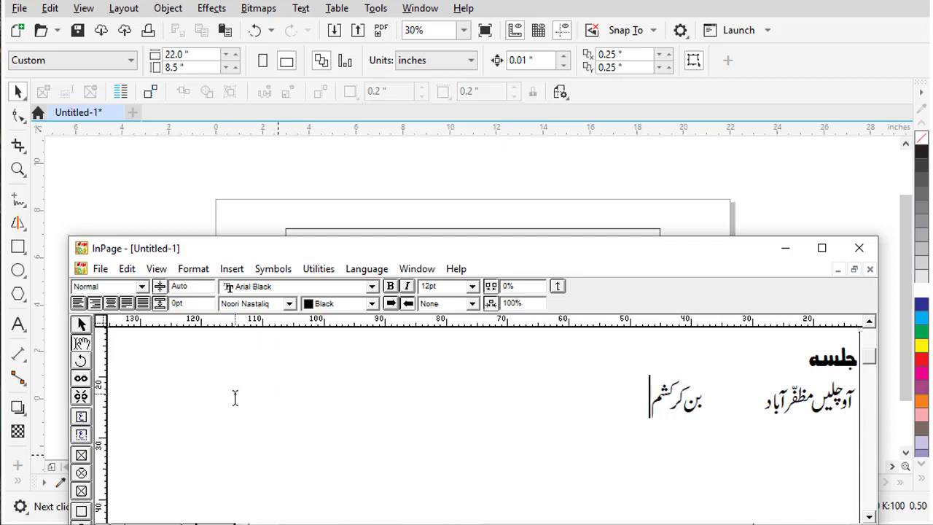
pyautogui.write('یریط')
pyautogui.press('BackSpace')
pyautogui.write('و')
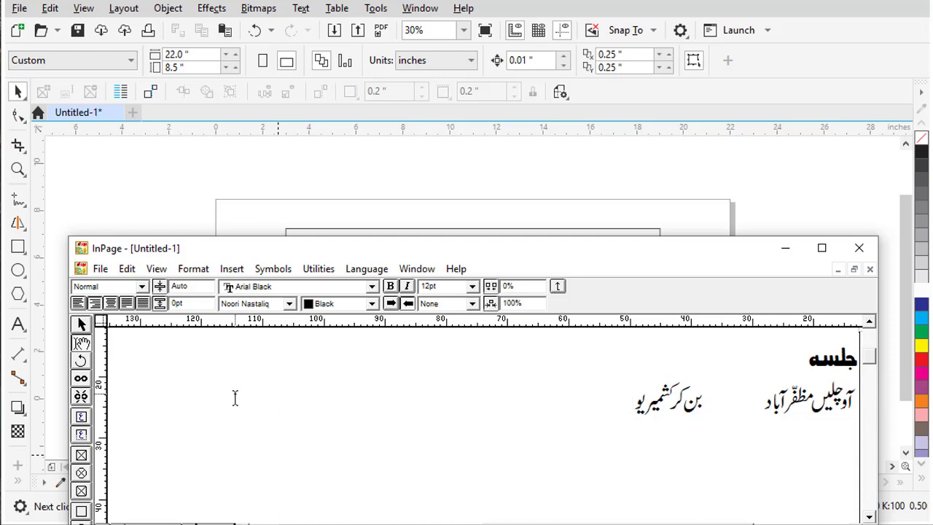
pyautogui.write('ں کے ا')
pyautogui.write('ا')
pyautogui.press('BackSpace')
pyautogui.press('BackSpace')
pyautogui.write('آطاز')
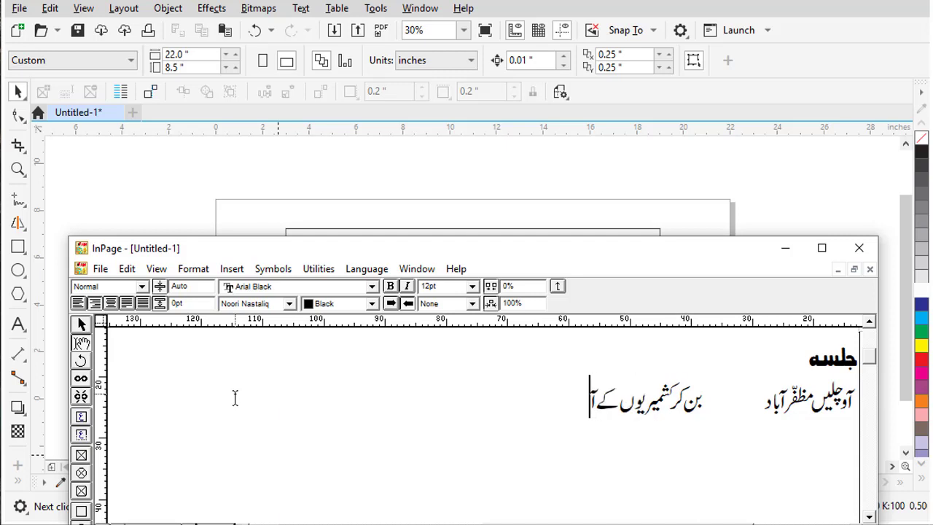
pyautogui.press('BackSpace')
pyautogui.press('BackSpace')
pyautogui.press('BackSpace')
pyautogui.write('واز')
pyautogui.press('Up')
pyautogui.press('Up')
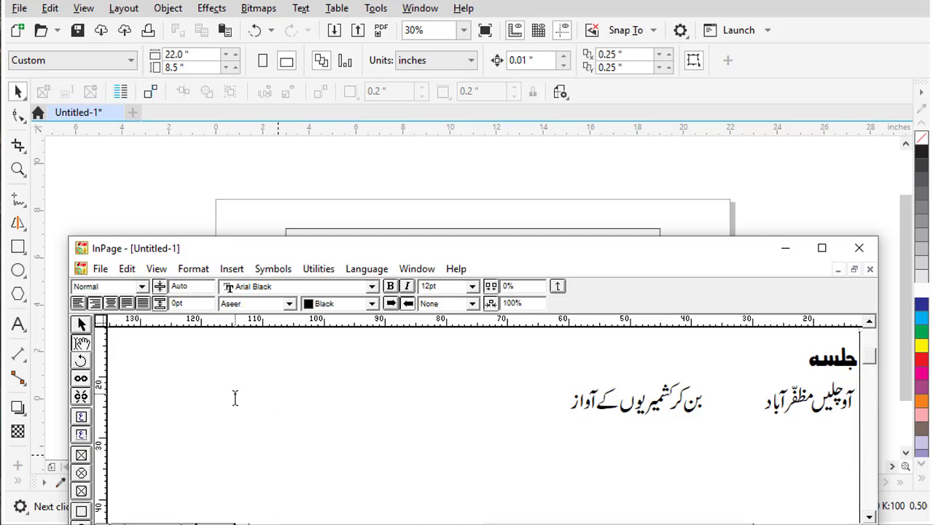
# - Bring the Urdu text frame from InPage into the CorelDRAW page by copying and pasting it
pyautogui.click(83, 326)
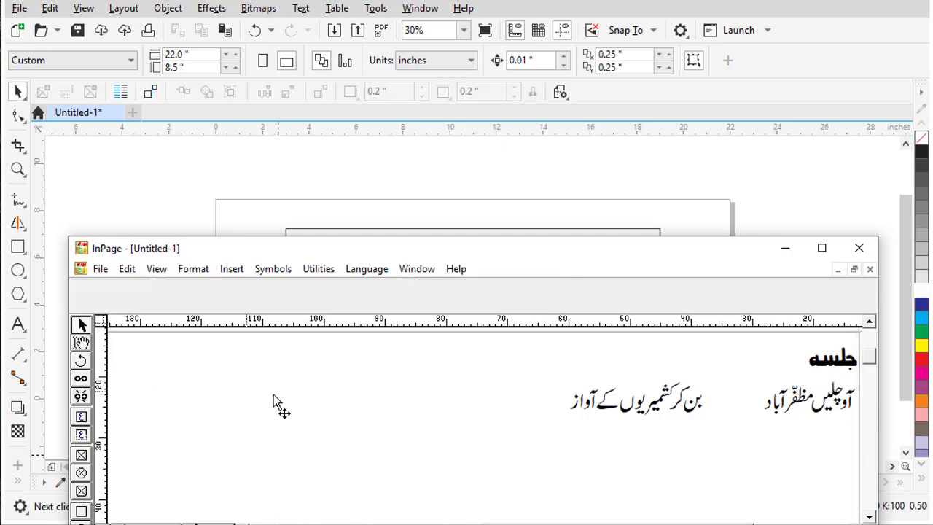
pyautogui.click(268, 207)
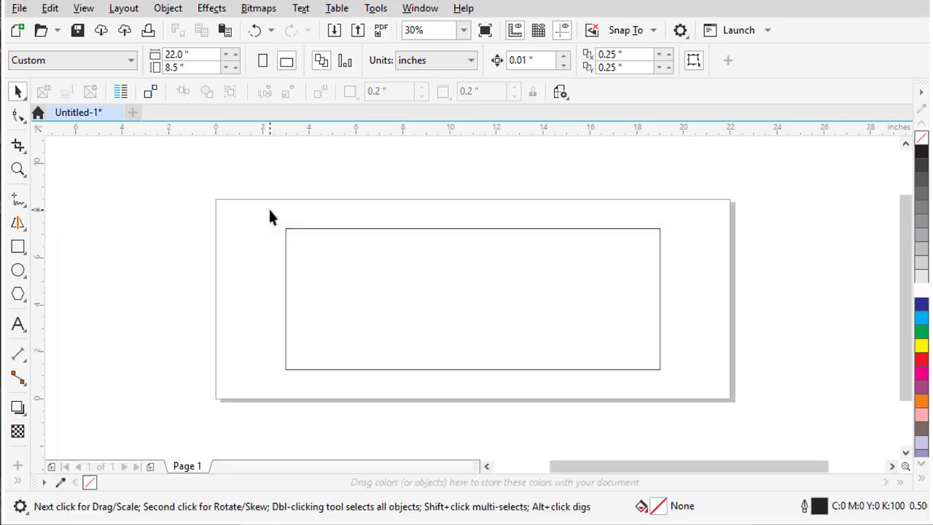
pyautogui.hotkey('ctrl', 'v')
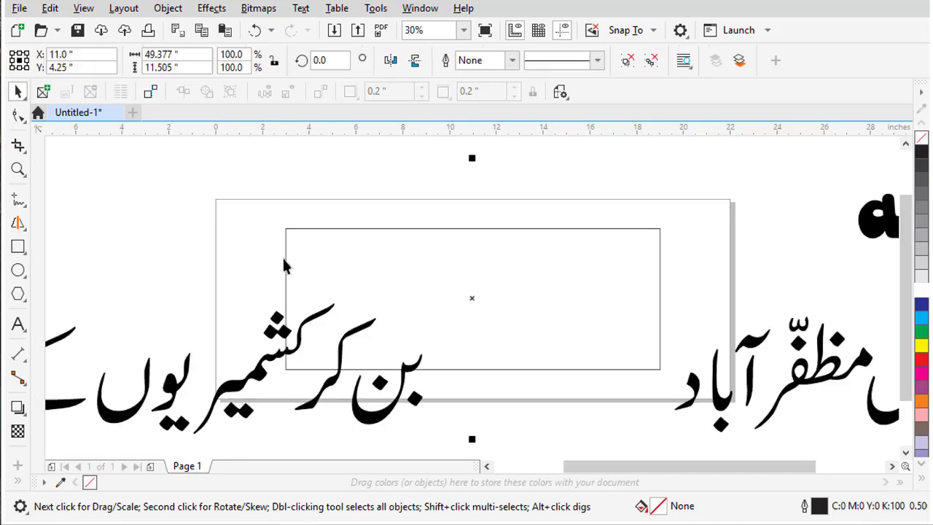
# - Scale the pasted text to 55% in both directions, shrink it further and park it around the page's upper-left corner
pyautogui.doubleClick(228, 55)
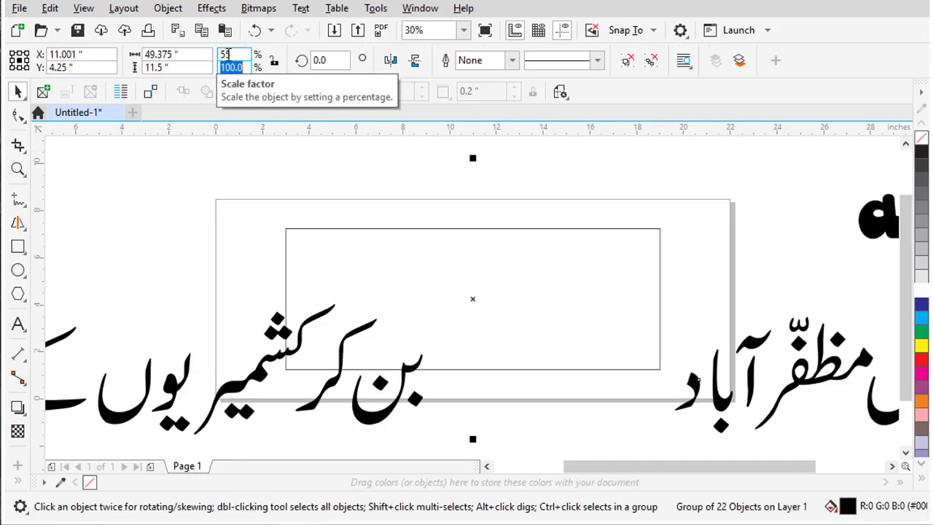
pyautogui.write('55')
pyautogui.press('Return')
pyautogui.doubleClick(243, 64)
pyautogui.write('55')
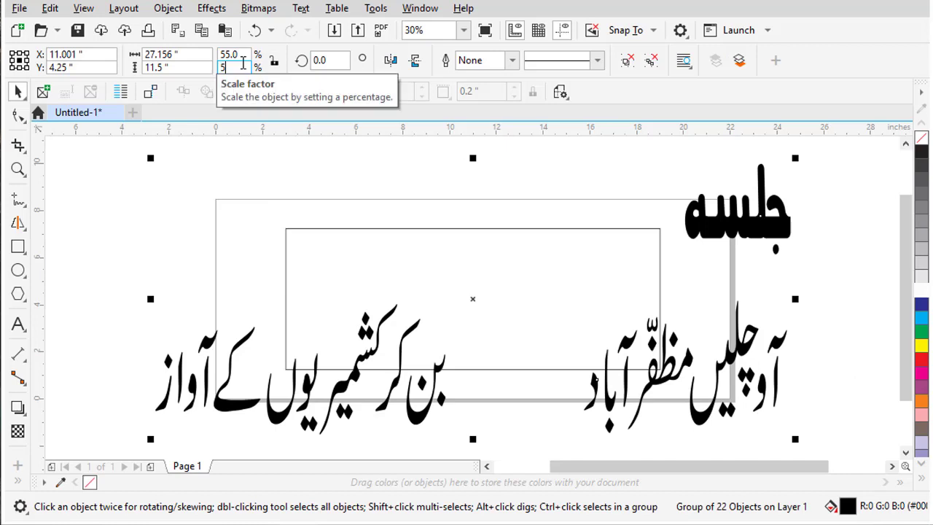
pyautogui.press('Return')
pyautogui.moveTo(794, 218); pyautogui.dragTo(221, 176)
pyautogui.click(279, 154)
# - Import the 22 and pak flag PSD files and place both flags small near the page's right edge
pyautogui.click(334, 29)
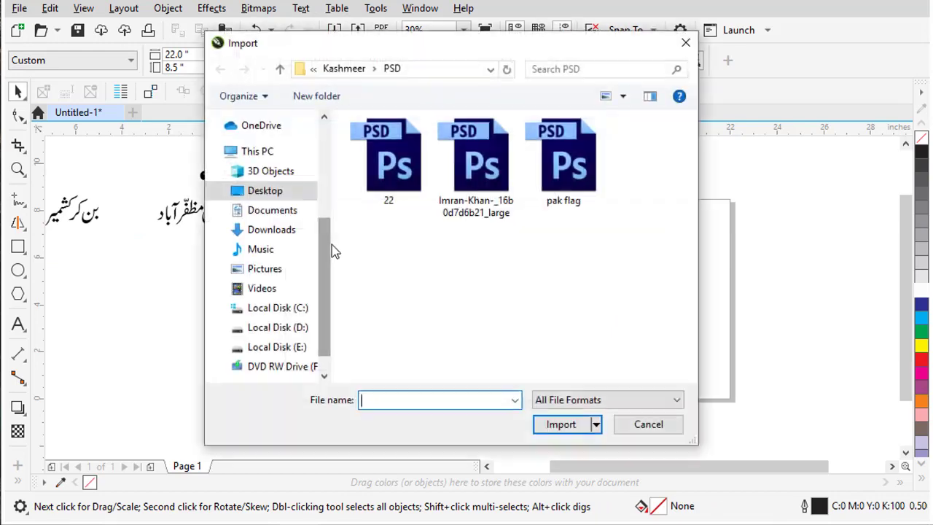
pyautogui.click(401, 177)
pyautogui.keyDown('ctrl'); pyautogui.click(587, 195); pyautogui.keyUp('ctrl')
pyautogui.press('Return')
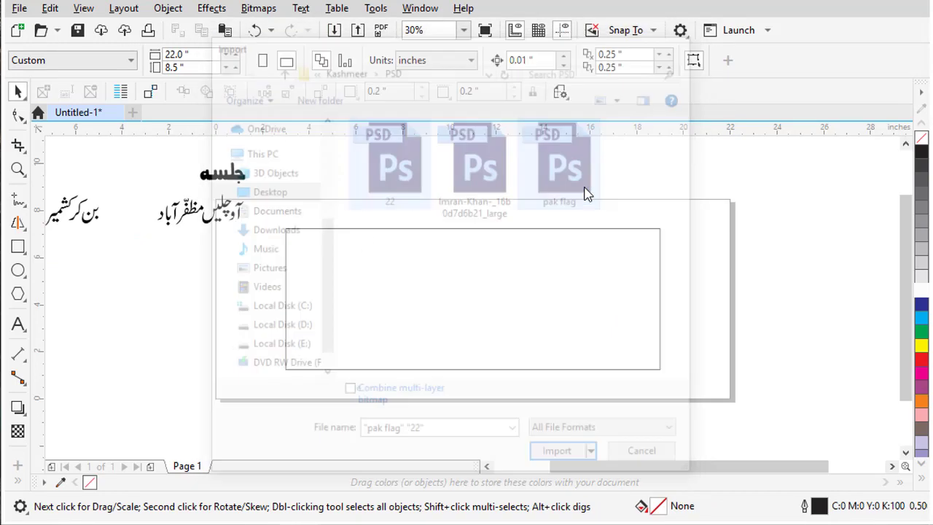
pyautogui.moveTo(766, 248); pyautogui.dragTo(745, 292)
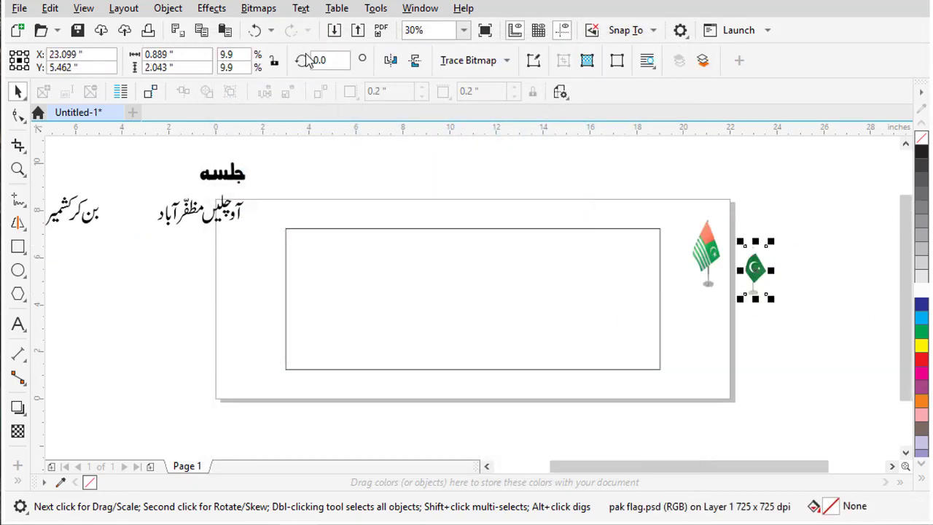
pyautogui.click(334, 29)
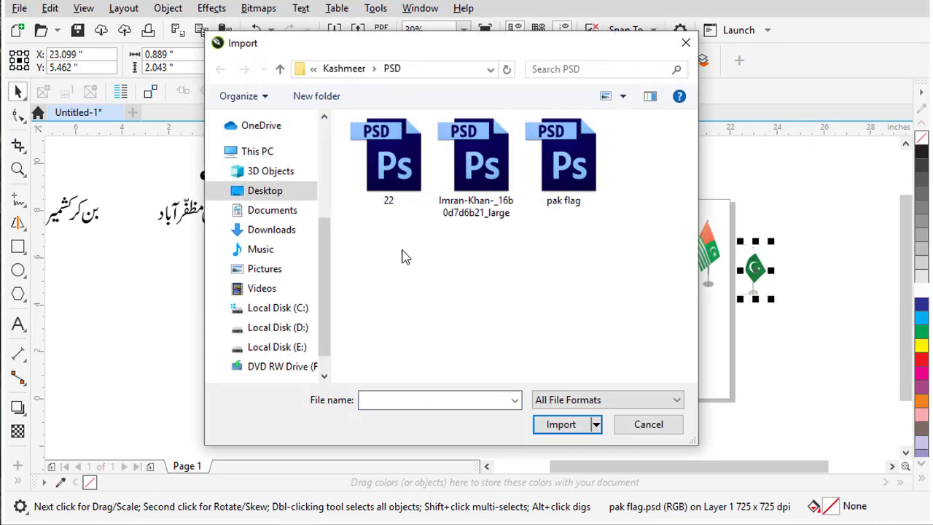
pyautogui.hotkey('alt', 'Up')
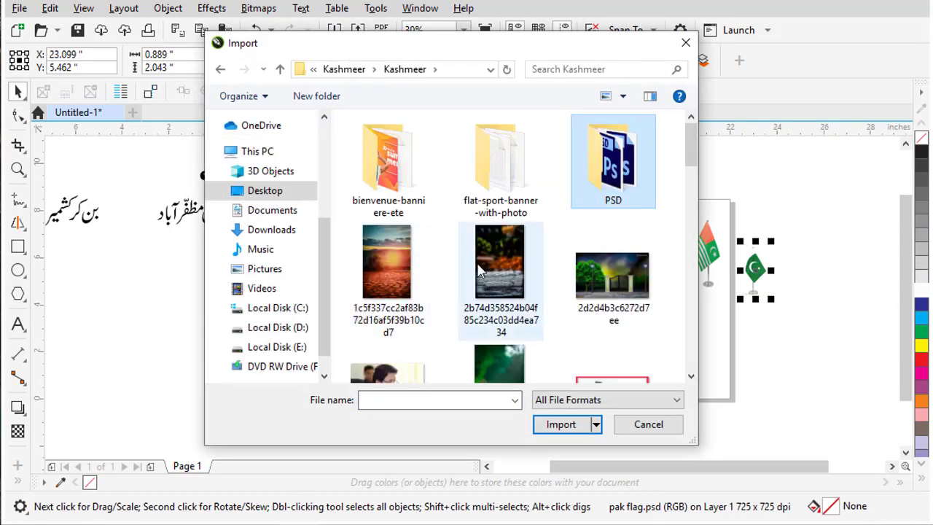
pyautogui.scroll(-5, 482, 277)
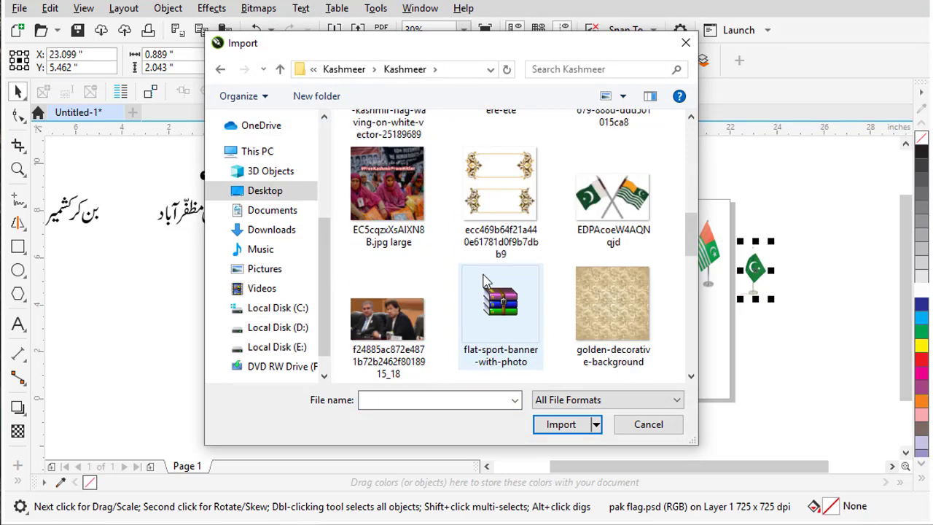
pyautogui.hotkey('alt', 'Up')
pyautogui.hotkey('alt', 'Up')
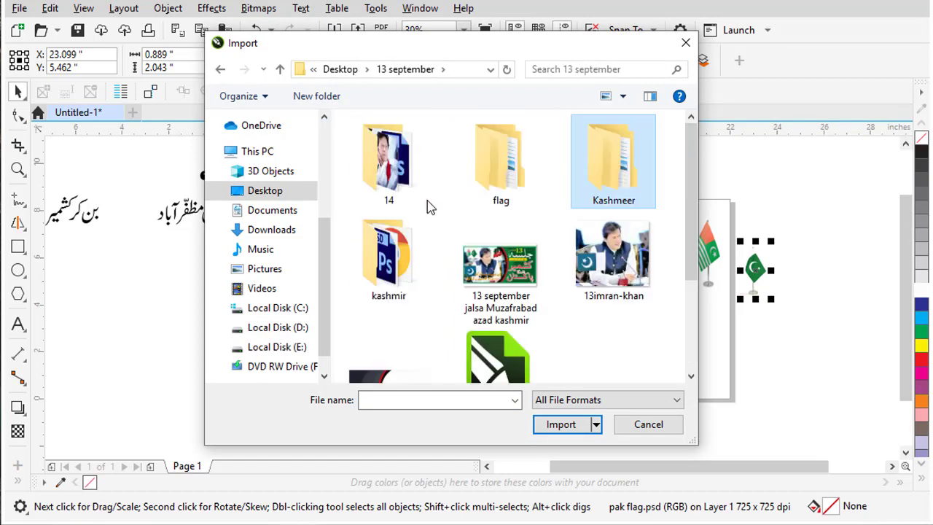
pyautogui.doubleClick(388, 164)
pyautogui.doubleClick(389, 161)
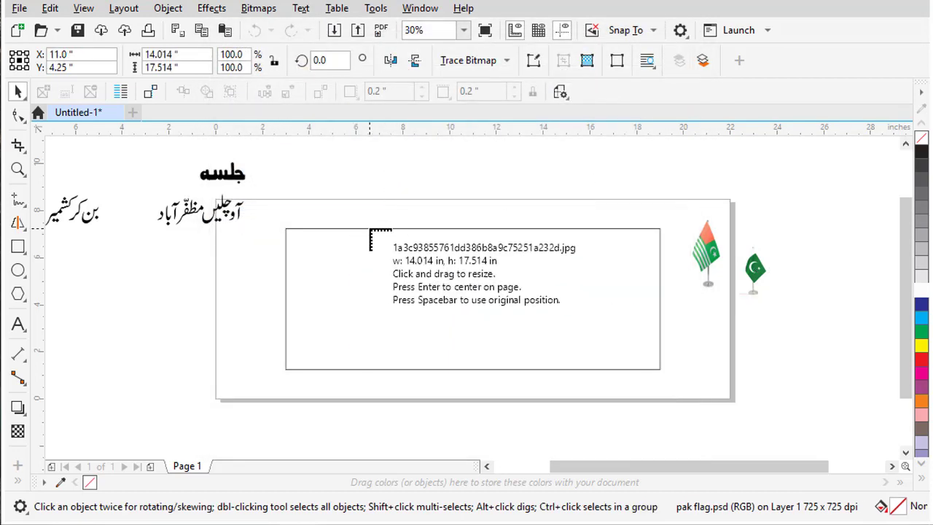
pyautogui.press('Escape')
# - Import the cut-out portrait PSD from folder 14 and place it about 1.9 by 2.4 inches at the page's lower-right edge
pyautogui.hotkey('ctrl', 'i')
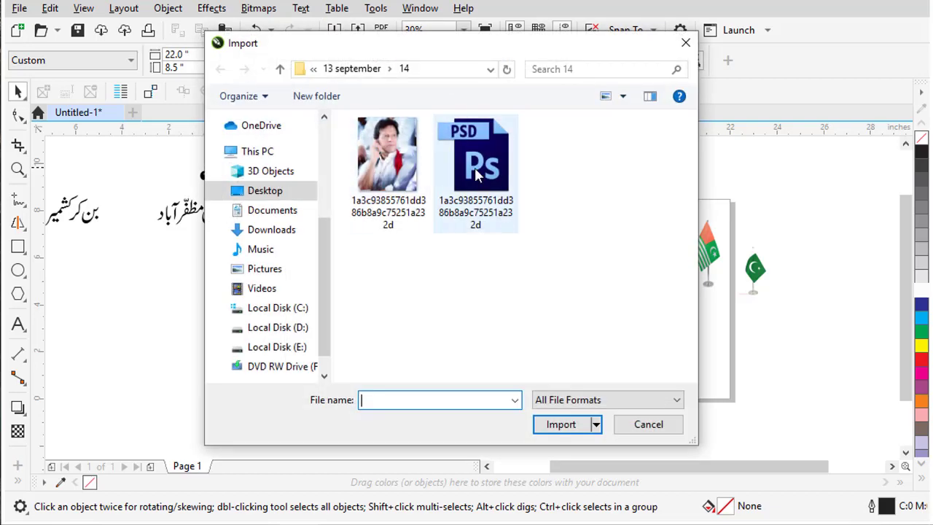
pyautogui.doubleClick(416, 162)
pyautogui.click(722, 244)
pyautogui.moveTo(734, 296); pyautogui.dragTo(759, 379)
pyautogui.click(370, 157)
# - Import Defenceday.psd from the kashmir folder and place it about 4.2 by 1.6 inches above the page
pyautogui.click(333, 30)
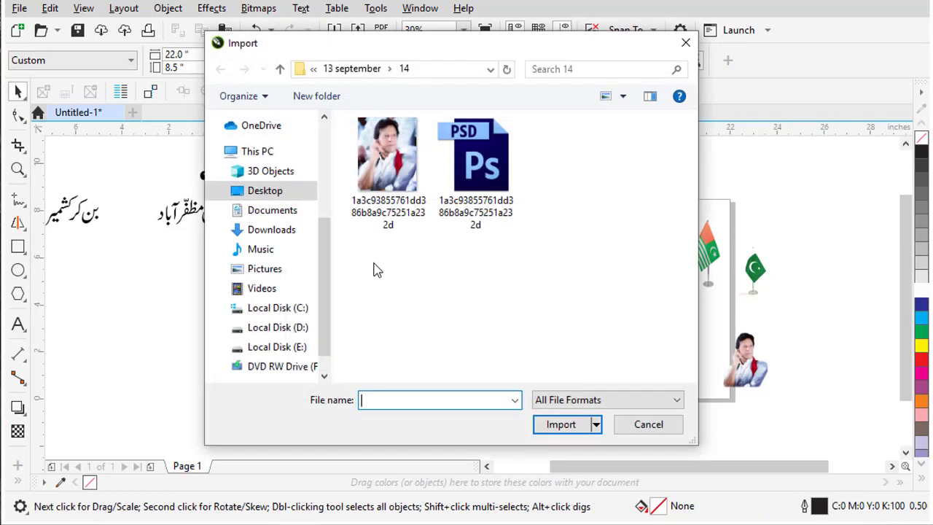
pyautogui.click(474, 209)
pyautogui.hotkey('alt', 'Up')
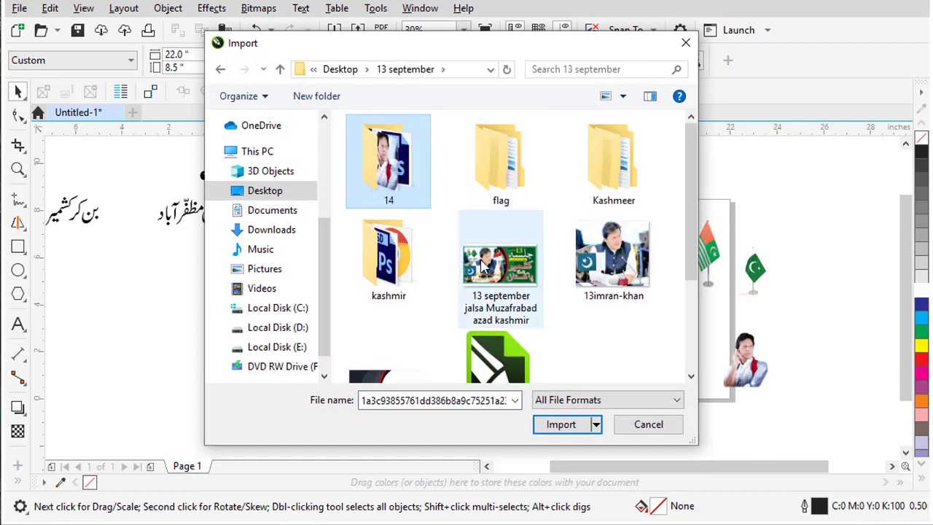
pyautogui.doubleClick(421, 247)
pyautogui.doubleClick(394, 172)
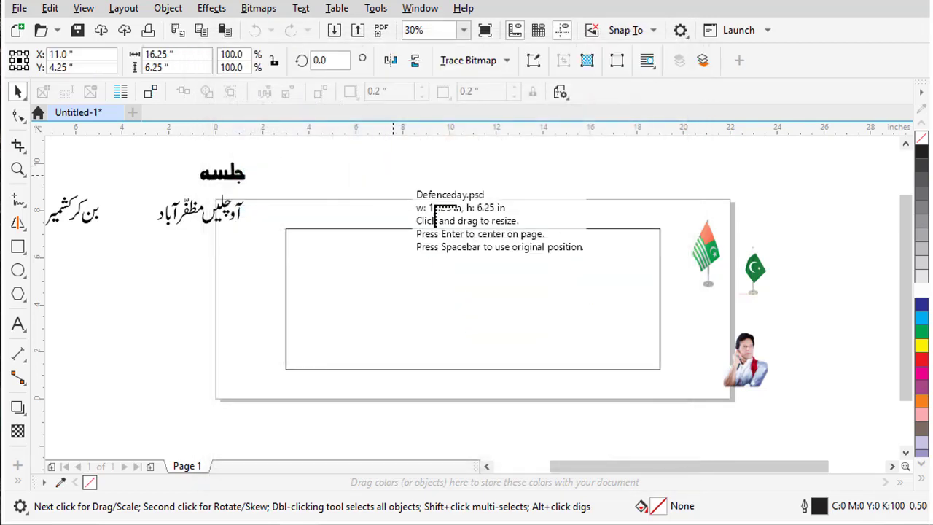
pyautogui.moveTo(577, 161); pyautogui.dragTo(676, 203)
# - Move the portrait to the left end of the banner rectangle and enlarge it to nearly fill the rectangle's height
pyautogui.moveTo(741, 369); pyautogui.dragTo(319, 309)
pyautogui.press('F3')
pyautogui.press('F2')
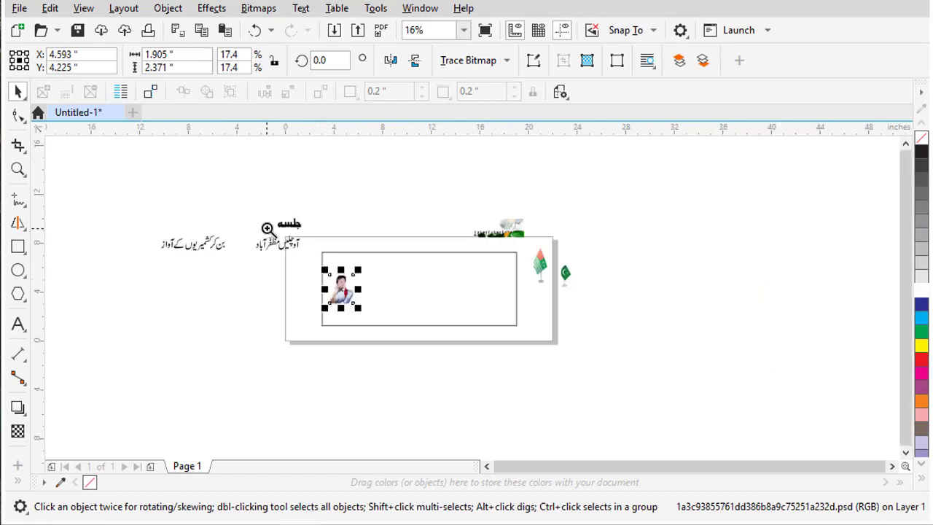
pyautogui.moveTo(267, 229); pyautogui.dragTo(611, 384)
pyautogui.moveTo(300, 230); pyautogui.dragTo(373, 164)
pyautogui.moveTo(279, 240); pyautogui.dragTo(290, 241)
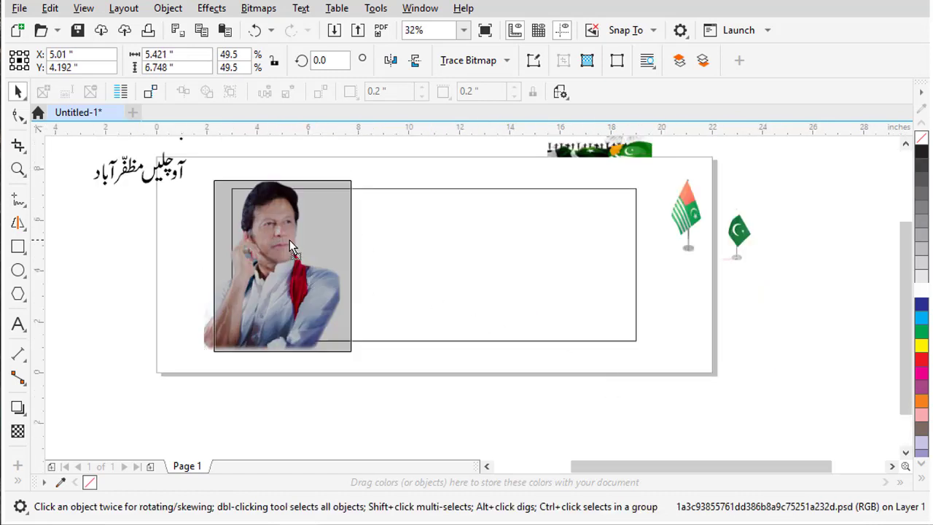
pyautogui.moveTo(356, 176); pyautogui.dragTo(342, 193)
pyautogui.moveTo(292, 224); pyautogui.dragTo(294, 228)
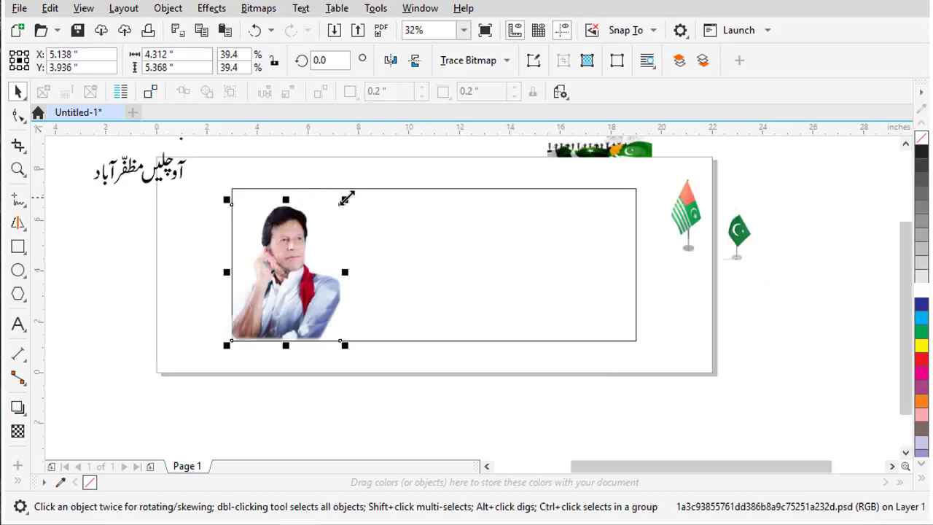
pyautogui.moveTo(341, 193); pyautogui.dragTo(373, 180)
pyautogui.click(380, 217)
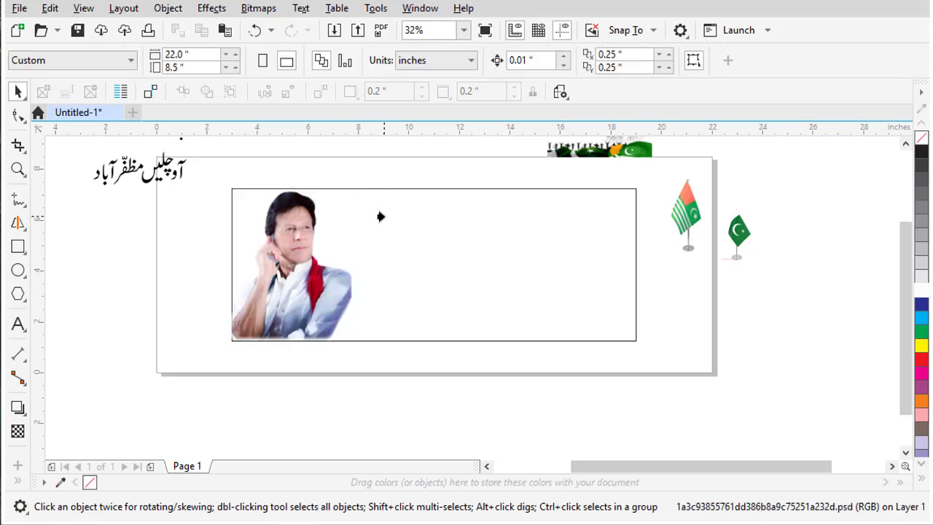
# - Move the Defenceday image from above the page onto the middle of the banner rectangle
pyautogui.press('F4')
pyautogui.click(653, 204)
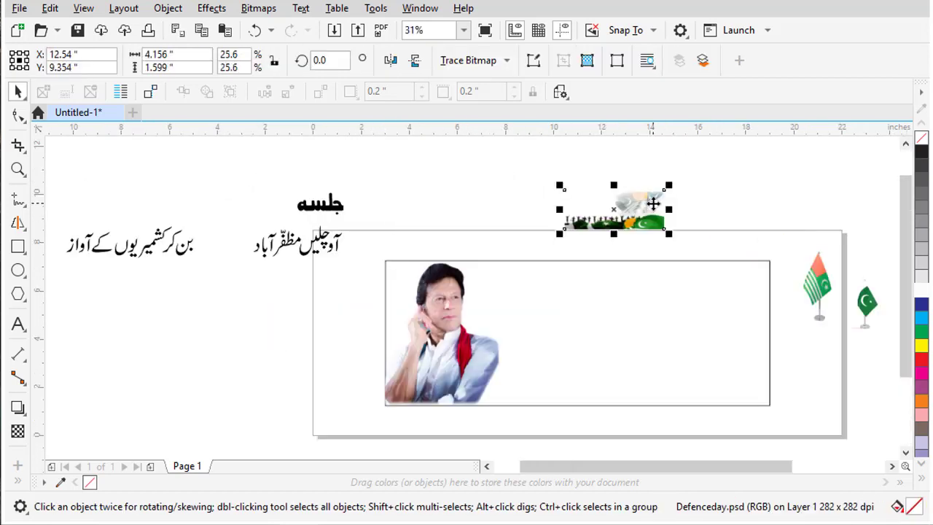
pyautogui.moveTo(653, 204); pyautogui.dragTo(633, 317)
pyautogui.press('F3')
pyautogui.press('F3')
pyautogui.press('F2')
pyautogui.moveTo(421, 270); pyautogui.dragTo(655, 377)
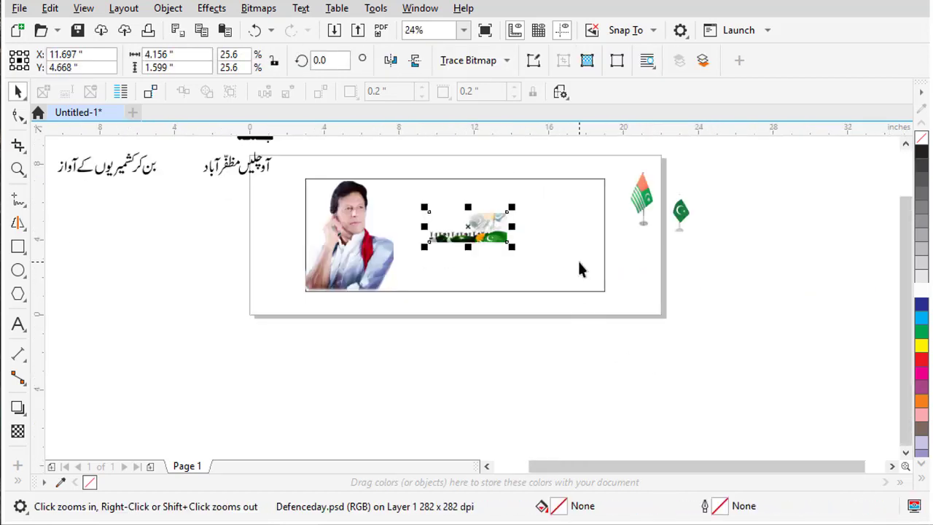
# - Centre the Defenceday image on the banner rectangle and enlarge it to about 16.4 by 6.3 inches, covering the rectangle
pyautogui.keyDown('shift'); pyautogui.click(579, 262); pyautogui.keyUp('shift')
pyautogui.press('c')
pyautogui.press('e')
pyautogui.click(484, 242)
pyautogui.moveTo(502, 216); pyautogui.dragTo(617, 161)
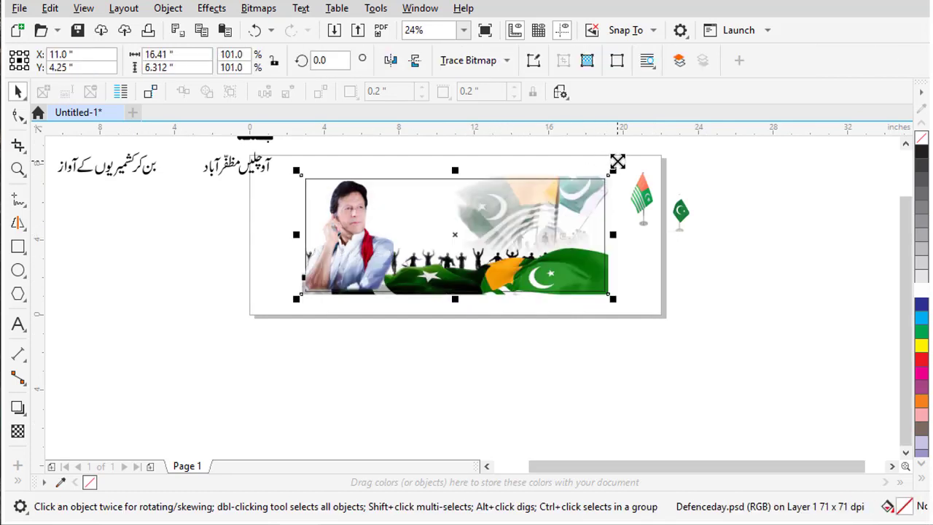
# - PowerClip the Defenceday image inside the banner rectangle
pyautogui.press('Escape')
pyautogui.press('z')
pyautogui.moveTo(291, 167); pyautogui.dragTo(636, 315)
pyautogui.press('space')
pyautogui.click(626, 283)
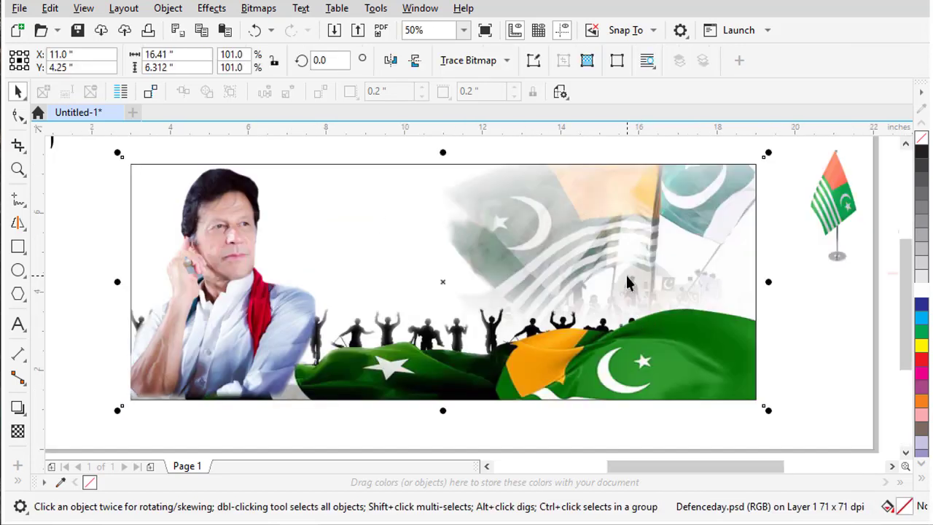
# - PowerClip the portrait inside the banner rectangle along with the background image
pyautogui.press('Escape')
pyautogui.click(274, 325)
pyautogui.keyDown('ctrl'); pyautogui.click(273, 317); pyautogui.keyUp('ctrl')
pyautogui.press('Escape')
pyautogui.click(270, 318)
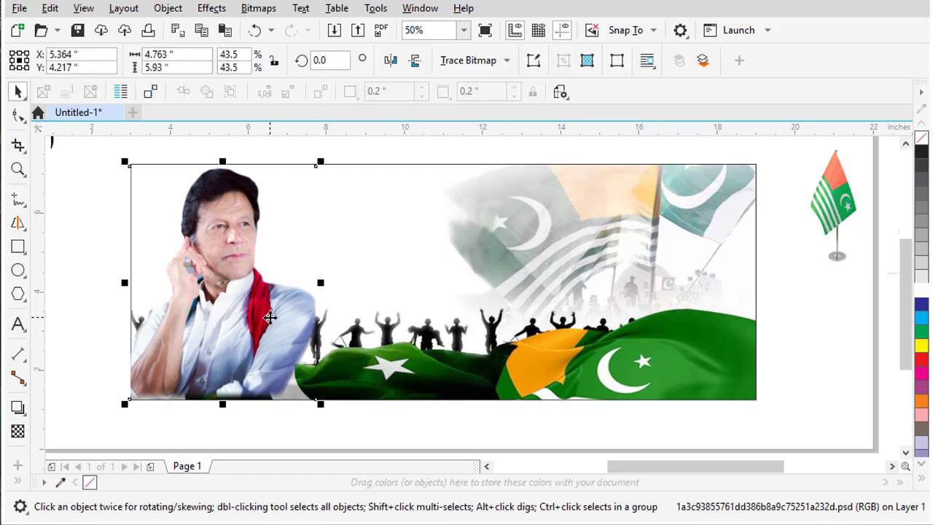
pyautogui.press('Escape')
# - Bring the Defenceday image to the front inside the PowerClip so the crowd and flags overlap the portrait
pyautogui.click(359, 347)
pyautogui.keyDown('ctrl'); pyautogui.click(416, 365); pyautogui.keyUp('ctrl')
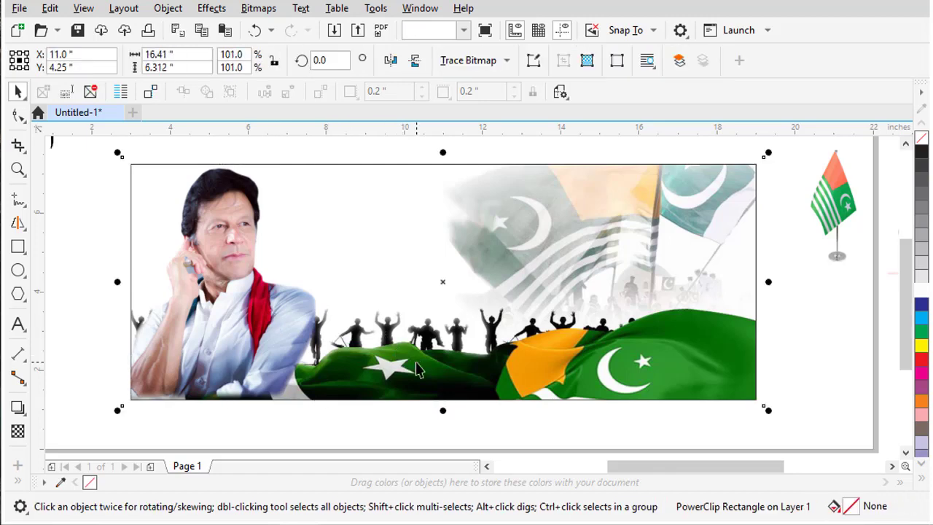
pyautogui.hotkey('shift', 'pageup')
pyautogui.press('Escape')
pyautogui.keyDown('ctrl'); pyautogui.click(243, 220); pyautogui.keyUp('ctrl')
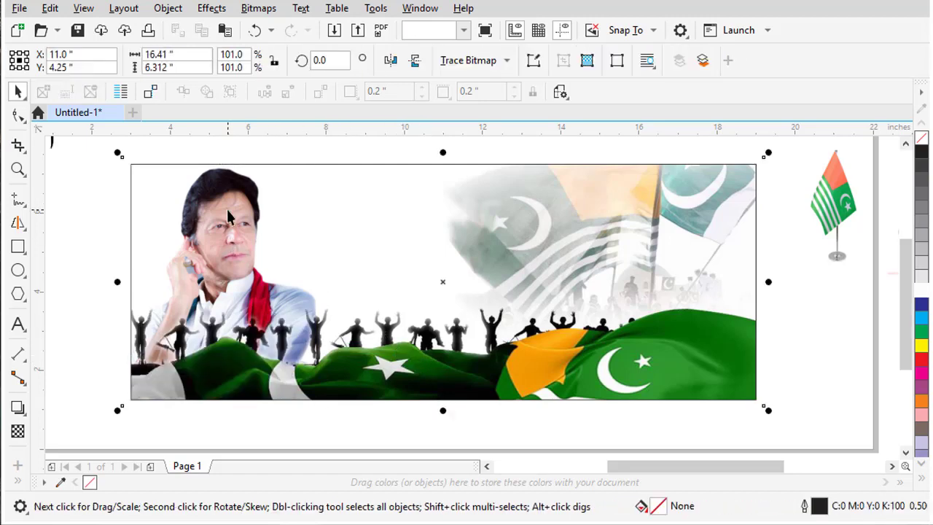
pyautogui.press('Escape')
pyautogui.keyDown('ctrl'); pyautogui.click(242, 220); pyautogui.keyUp('ctrl')
pyautogui.keyDown('ctrl'); pyautogui.click(241, 211); pyautogui.keyUp('ctrl')
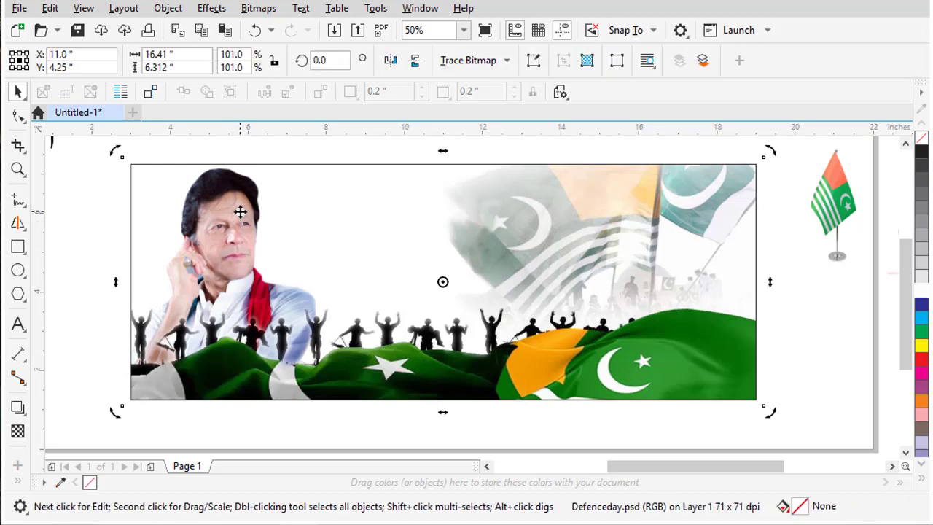
pyautogui.press('Escape')
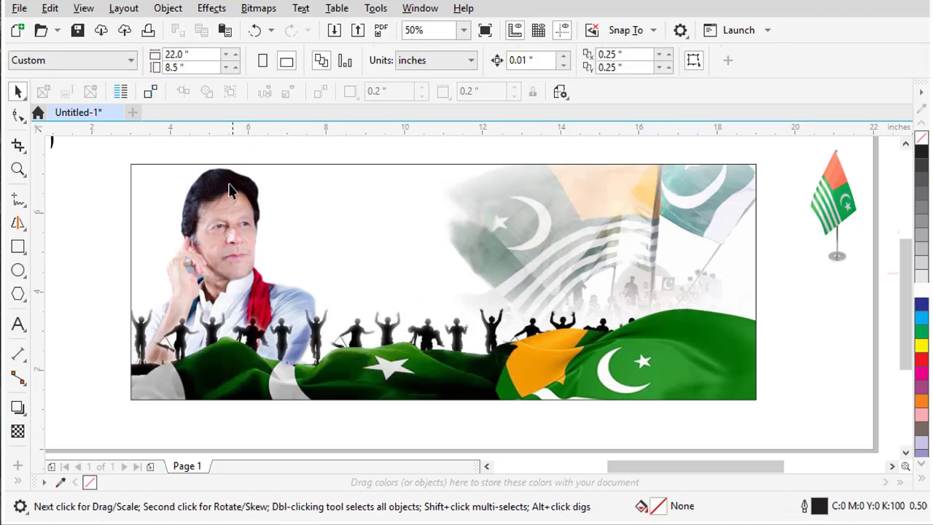
pyautogui.keyDown('ctrl'); pyautogui.click(229, 191); pyautogui.keyUp('ctrl')
pyautogui.press('Escape')
pyautogui.keyDown('ctrl'); pyautogui.click(216, 198); pyautogui.keyUp('ctrl')
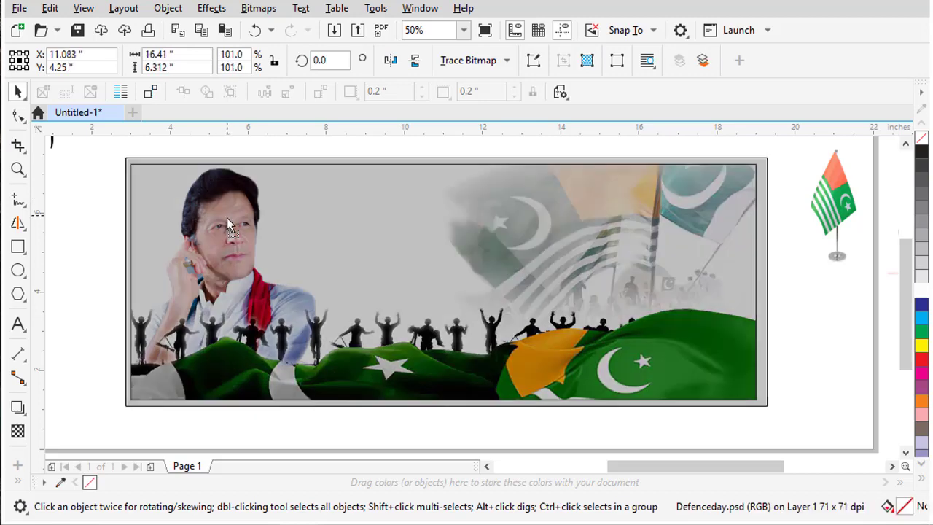
pyautogui.moveTo(227, 217); pyautogui.dragTo(227, 217)
pyautogui.hotkey('ctrl', 'z')
pyautogui.press('Escape')
# - Select the portrait beneath the background image inside the PowerClip and shift it about 0.15 inches to the right
pyautogui.keyDown('ctrl'); pyautogui.click(227, 187); pyautogui.keyUp('ctrl')
pyautogui.keyDown('ctrl'); pyautogui.keyDown('alt'); pyautogui.click(237, 223); pyautogui.keyUp('alt'); pyautogui.keyUp('ctrl')
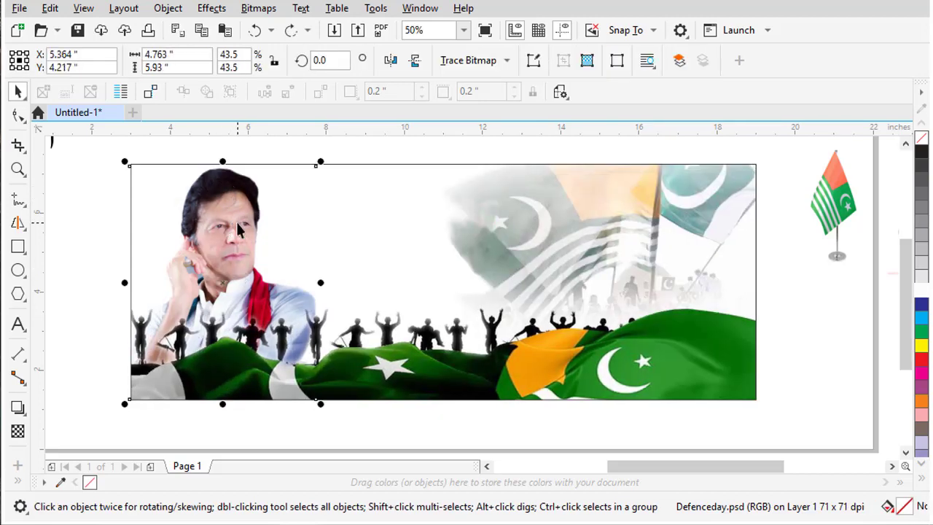
pyautogui.moveTo(225, 281); pyautogui.dragTo(231, 283)
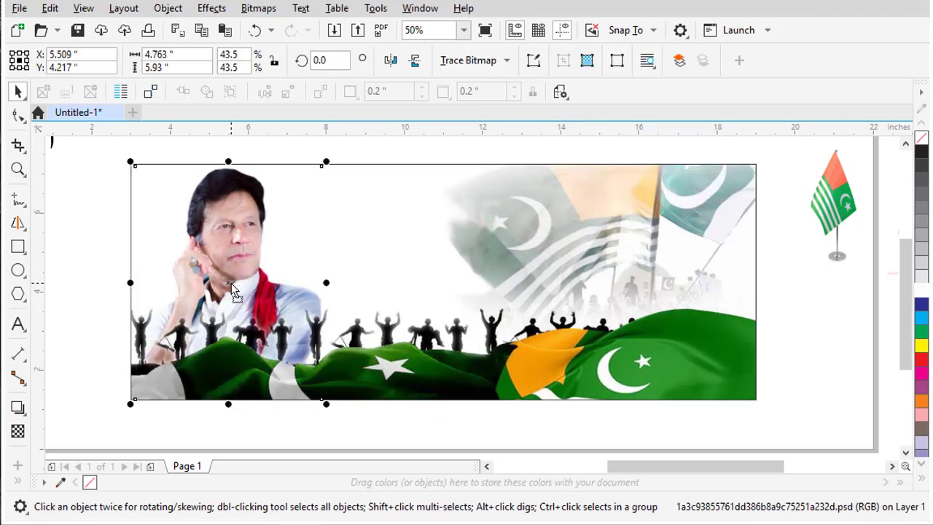
pyautogui.press('Escape')
# - Add the artistic text 13 above the banner and set its font to Dosis
pyautogui.scroll(-2, 416, 283)
pyautogui.press('F2')
pyautogui.moveTo(264, 212); pyautogui.dragTo(591, 342)
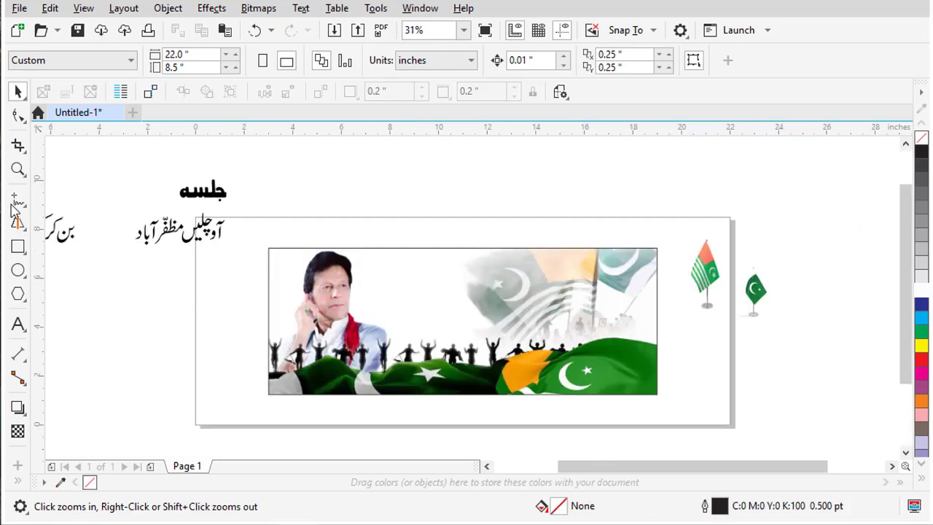
pyautogui.click(18, 323)
pyautogui.click(311, 202)
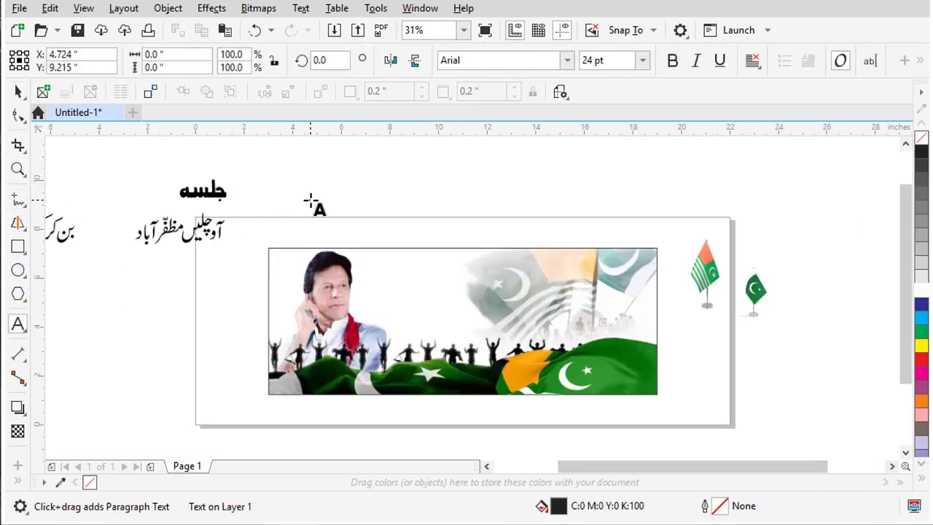
pyautogui.hotkey('ctrl', 'v')
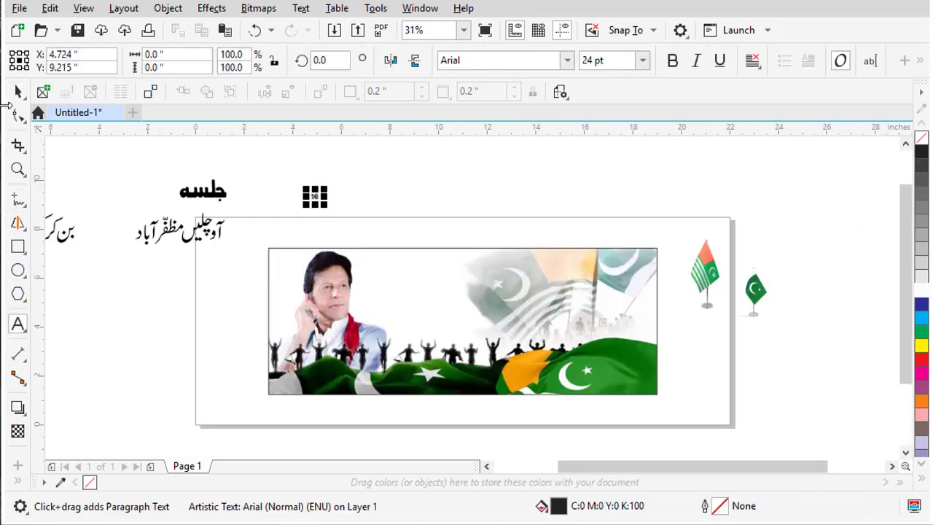
pyautogui.click(18, 91)
pyautogui.click(461, 63)
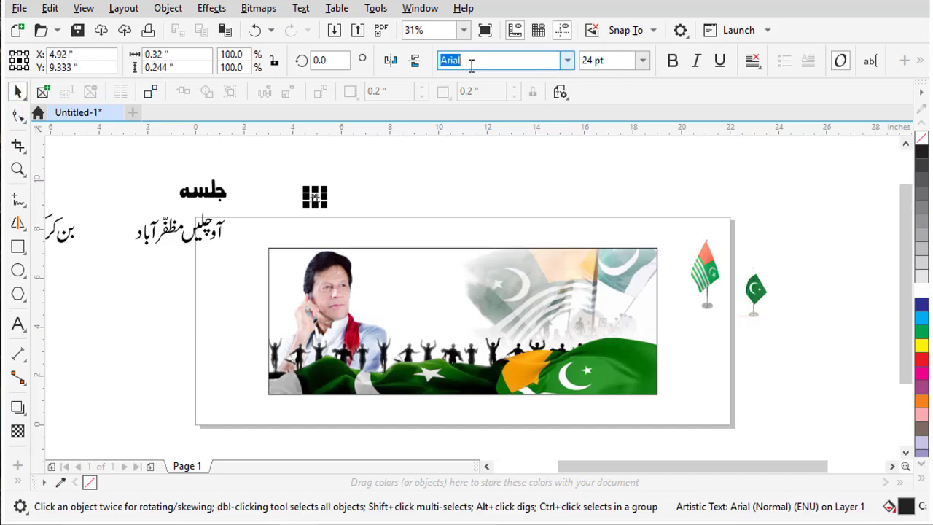
pyautogui.click(567, 61)
pyautogui.click(487, 109)
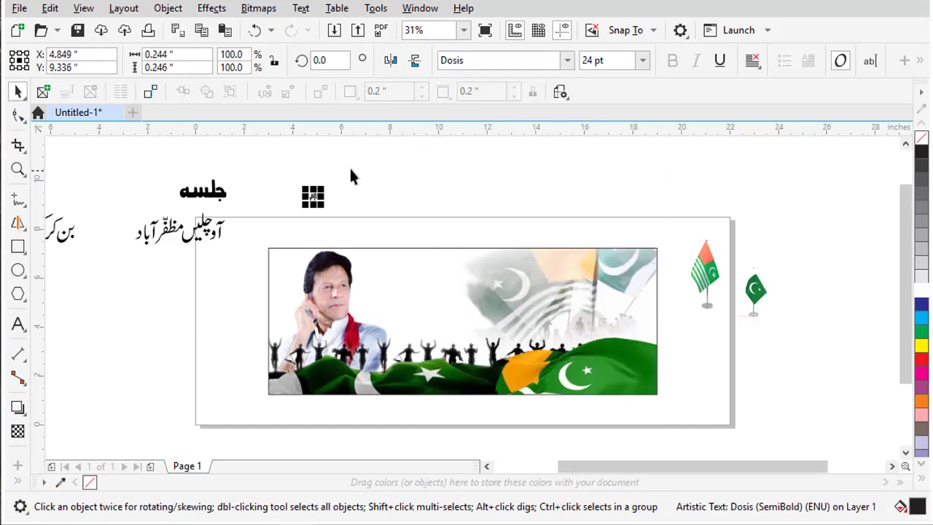
# - Enlarge the 13 to about 1.4 by 1.4 inches and place it beside the portrait's head near the banner's upper edge
pyautogui.moveTo(322, 205); pyautogui.dragTo(346, 228)
pyautogui.press('F2')
pyautogui.moveTo(263, 173); pyautogui.dragTo(589, 376)
pyautogui.moveTo(344, 199); pyautogui.dragTo(425, 299)
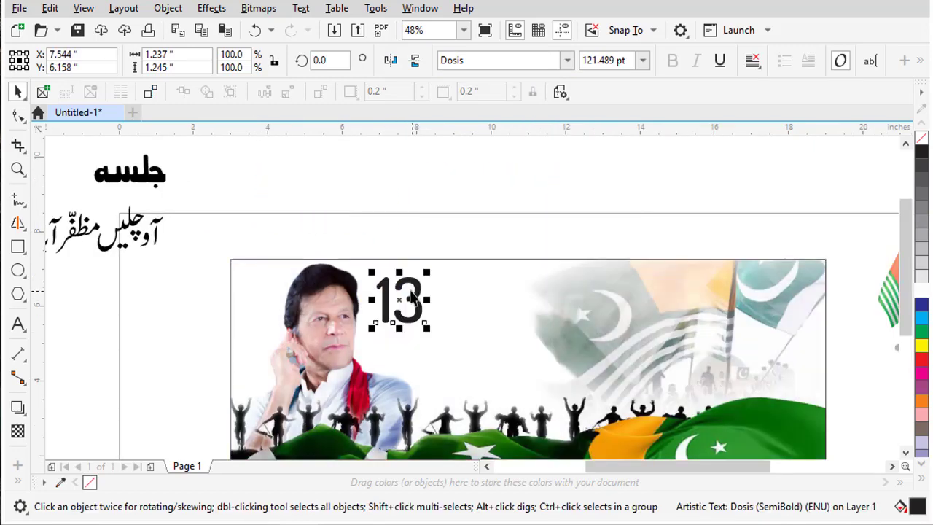
pyautogui.scroll(-2, 390, 276)
pyautogui.moveTo(350, 265); pyautogui.dragTo(591, 379)
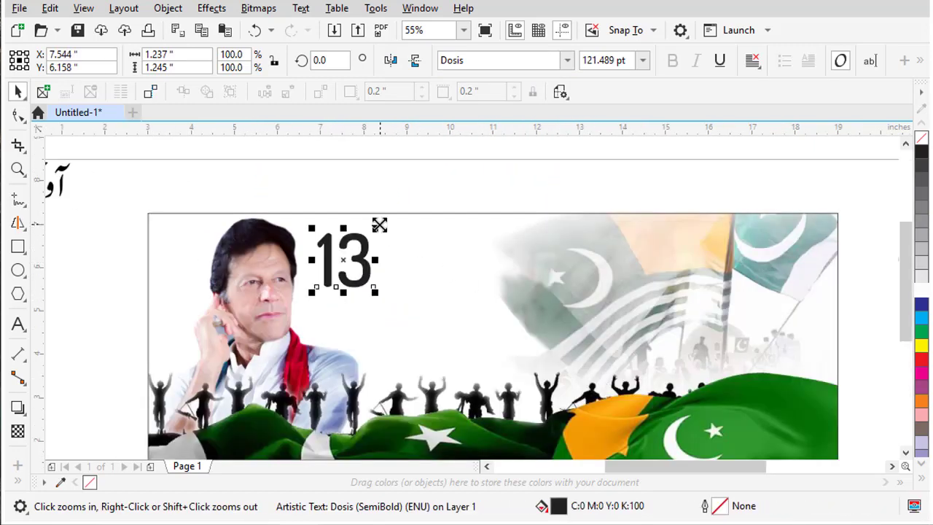
pyautogui.moveTo(379, 224); pyautogui.dragTo(394, 221)
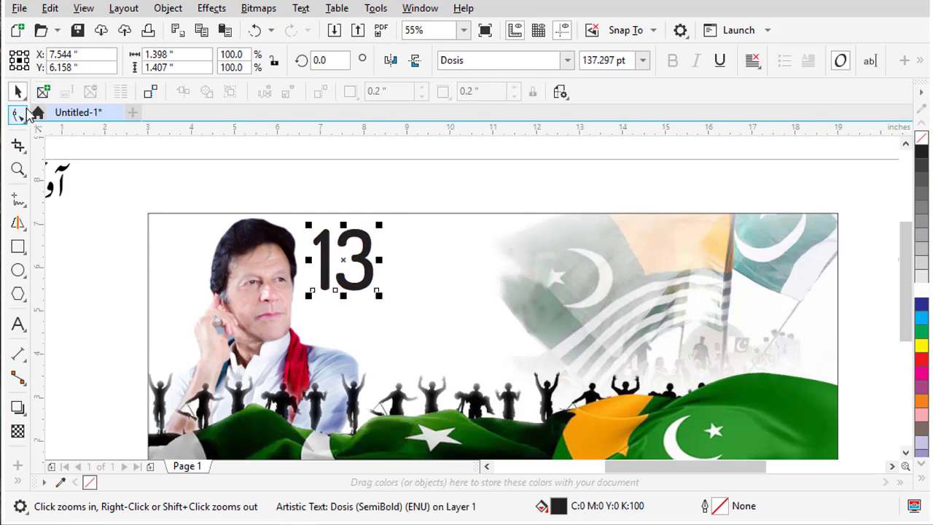
pyautogui.click(21, 116)
pyautogui.press('F2')
pyautogui.moveTo(277, 225); pyautogui.dragTo(485, 355)
pyautogui.moveTo(462, 308); pyautogui.dragTo(465, 310)
pyautogui.scroll(-3, 437, 280)
pyautogui.press('F2')
pyautogui.moveTo(375, 237); pyautogui.dragTo(546, 342)
pyautogui.press('space')
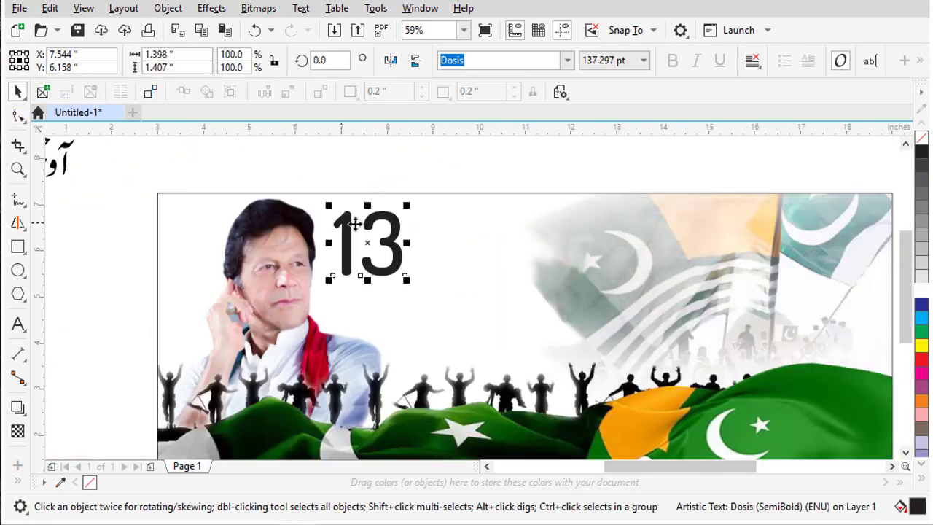
# - Duplicate the 13 to its right and reduce the copy to about 85 pt
pyautogui.press('Escape')
pyautogui.moveTo(399, 248); pyautogui.dragTo(484, 245)
pyautogui.rightClick(483, 246)
pyautogui.moveTo(493, 206); pyautogui.dragTo(464, 214)
pyautogui.press('F10')
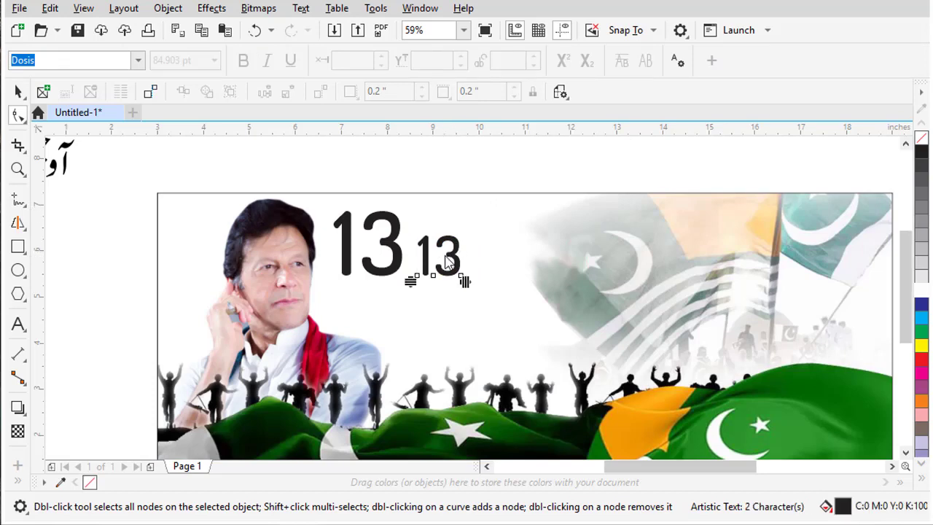
pyautogui.hotkey('shift', 's')
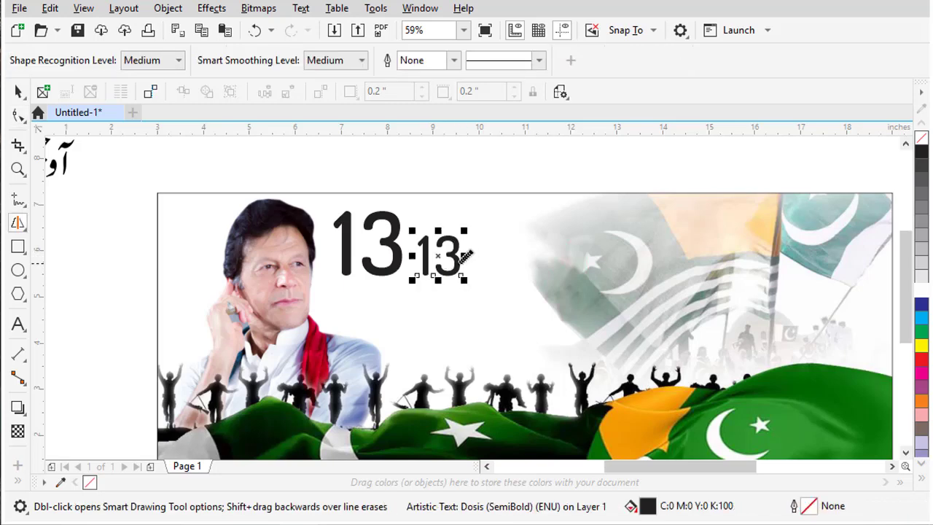
pyautogui.rightClick(19, 223)
pyautogui.click(20, 223)
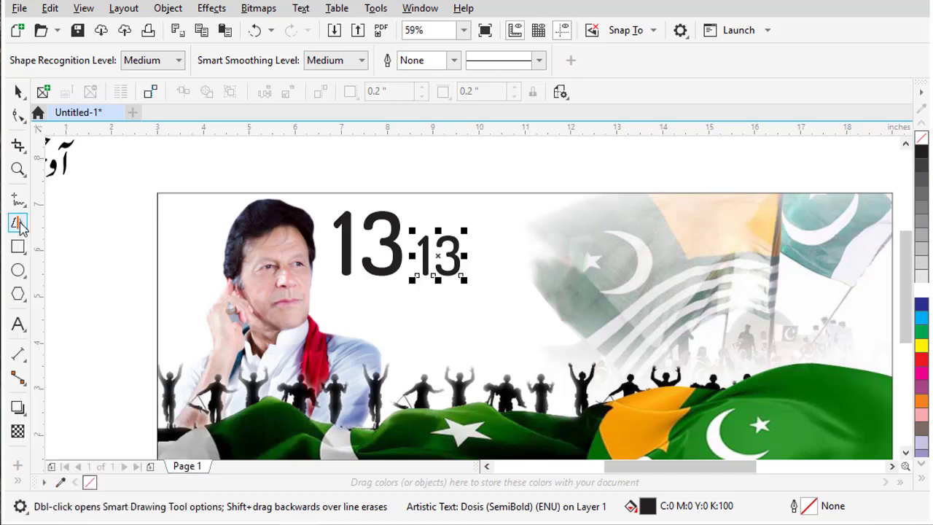
# - Replace the smaller 13's text with September
pyautogui.click(19, 325)
pyautogui.click(459, 275)
pyautogui.hotkey('shift', 'Left')
pyautogui.hotkey('shift', 'Left')
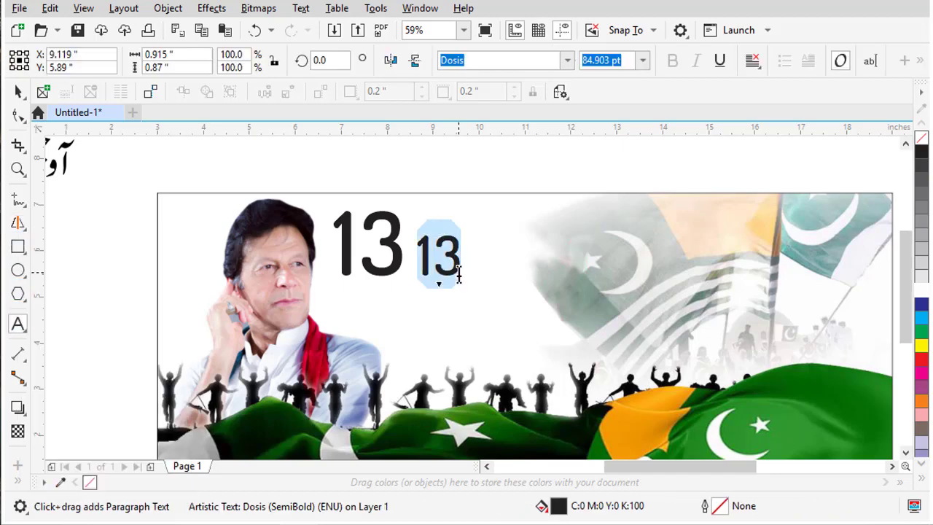
pyautogui.write('Septe')
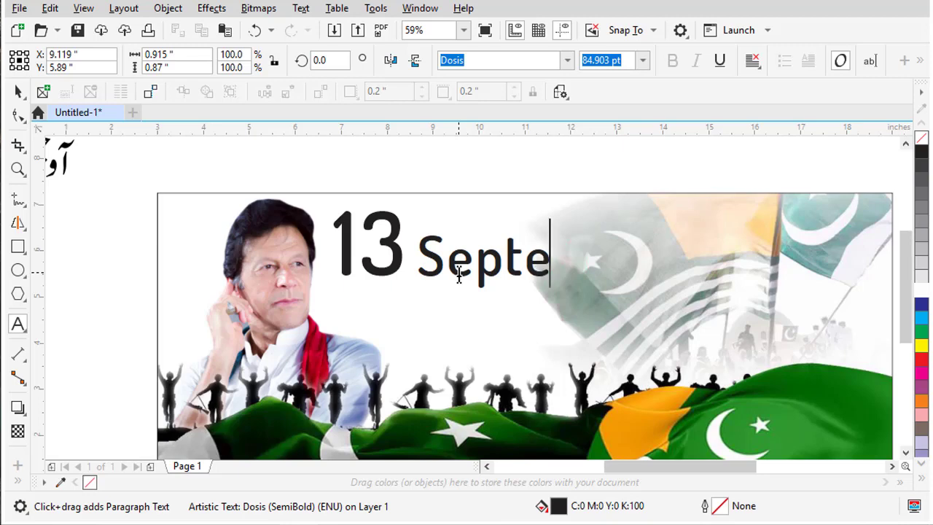
pyautogui.write('mber')
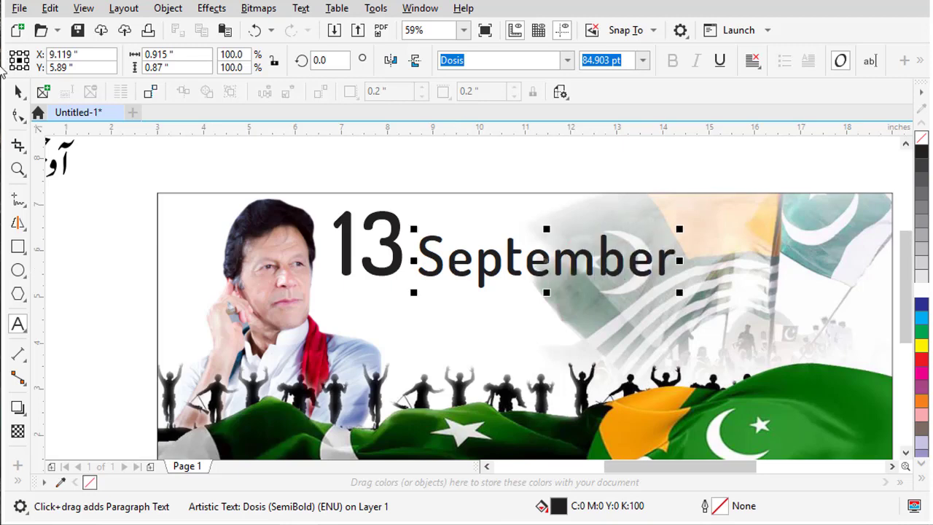
pyautogui.click(18, 91)
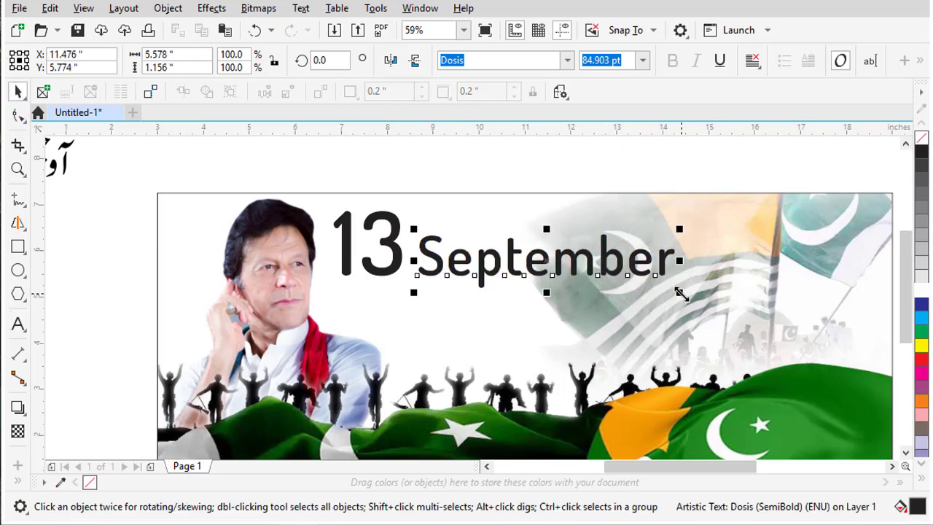
# - Shrink September to about 50.5 pt beside the 13 and add a horizontal guideline at about 5.42 inches, below the date
pyautogui.moveTo(680, 292); pyautogui.dragTo(540, 239)
pyautogui.keyDown('shift'); pyautogui.click(402, 249); pyautogui.keyUp('shift')
pyautogui.click(525, 139)
pyautogui.moveTo(523, 134); pyautogui.dragTo(521, 278)
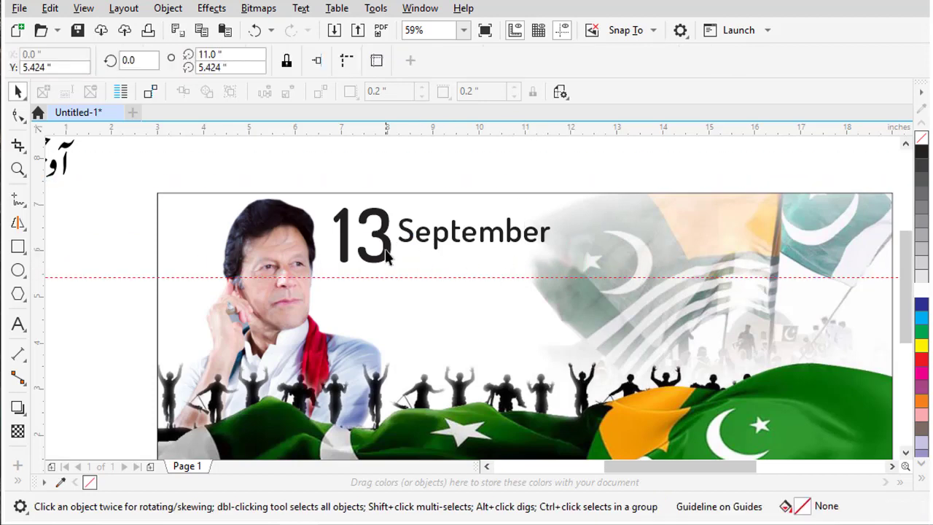
# - Enlarge the 13 to about 142 pt, down to the guideline, and move September beside its upper right part
pyautogui.click(389, 255)
pyautogui.moveTo(394, 265); pyautogui.dragTo(410, 278)
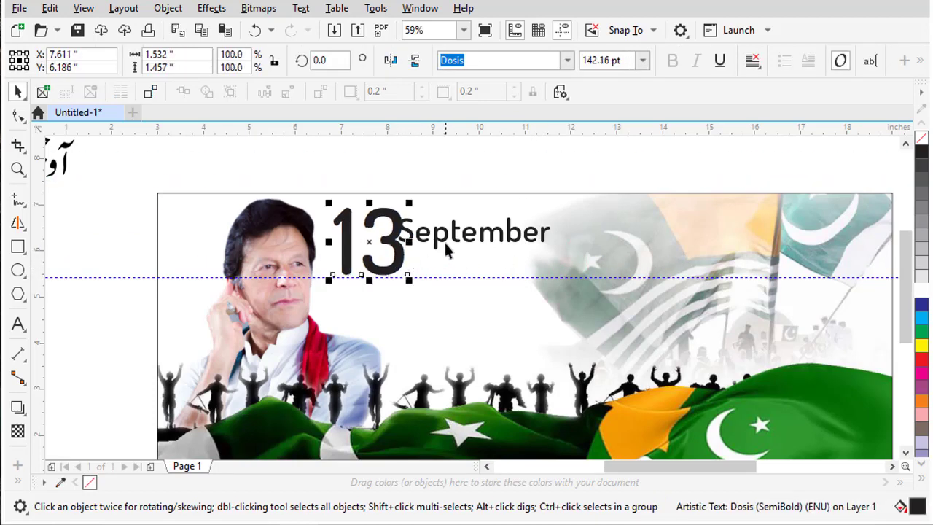
pyautogui.moveTo(447, 242); pyautogui.dragTo(480, 230)
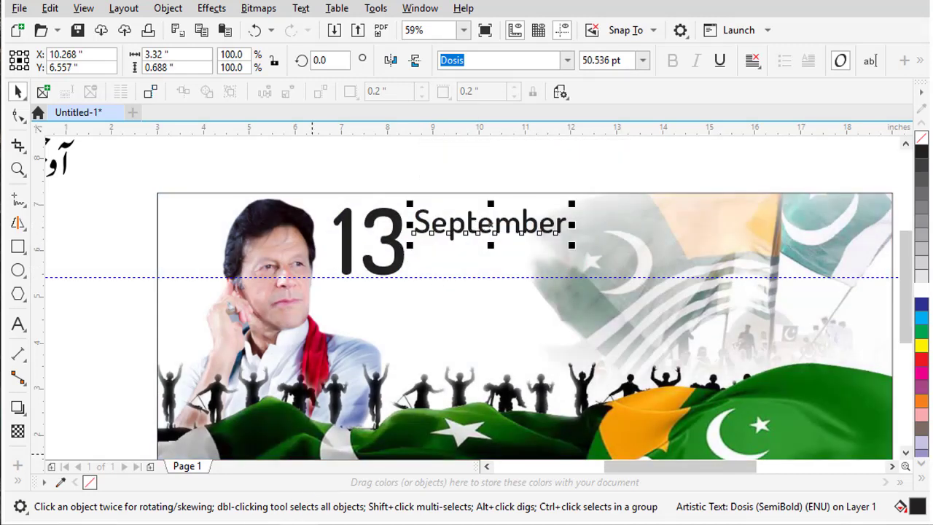
# - Switch to InPage and add the word مظفّرآباد on a new line below the existing Urdu text
pyautogui.hotkey('alt', 'Tab')
pyautogui.click(83, 343)
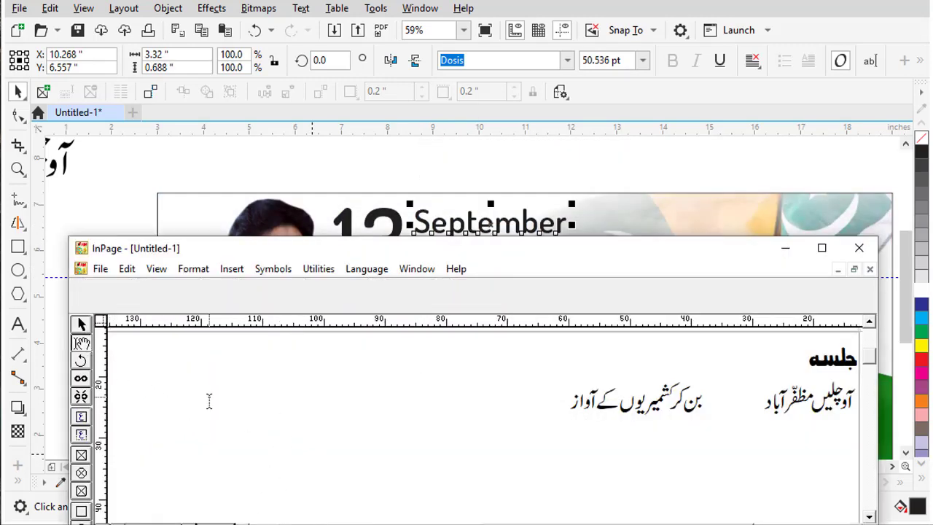
pyautogui.click(210, 400)
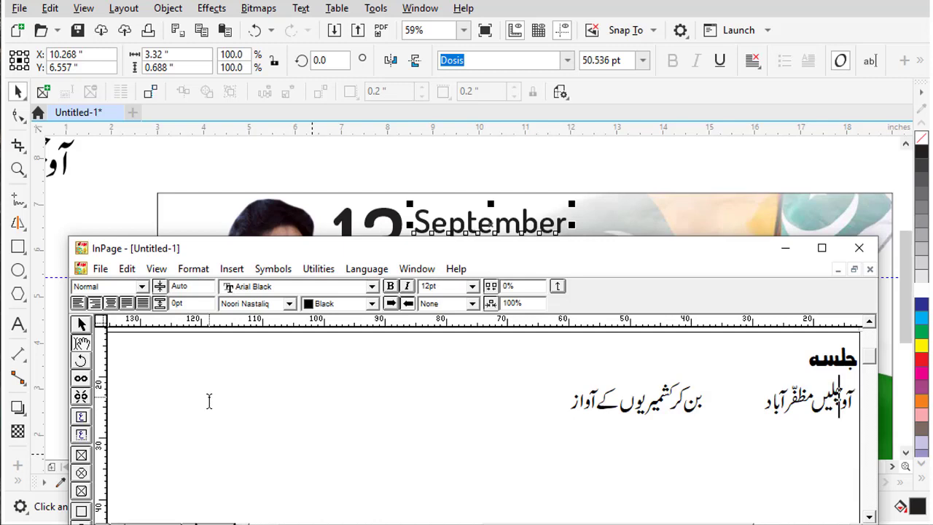
pyautogui.hotkey('ctrl', 'Left')
pyautogui.hotkey('ctrl', 'shift', 'Left')
pyautogui.hotkey('ctrl', 'shift', 'Left')
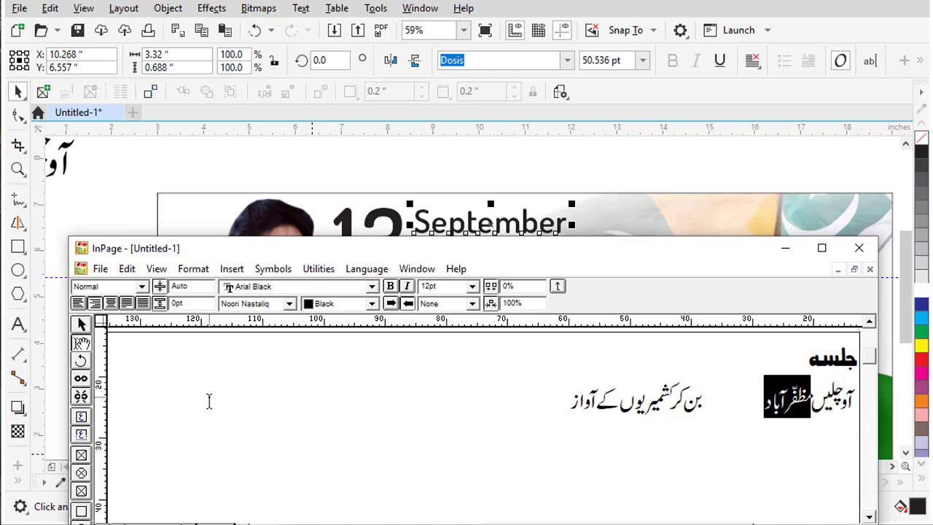
pyautogui.press('Left')
pyautogui.write('مظفرّآباد')
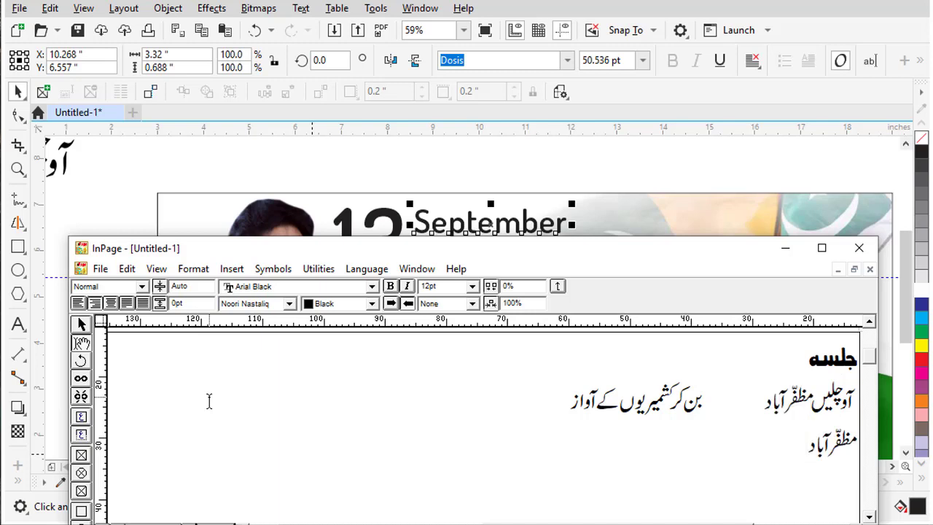
# - Complete the last InPage line with ، آزاد کشمیر, and paste the text into CorelDRAW scaled to 5%
pyautogui.write('، آزاد کشمیر')
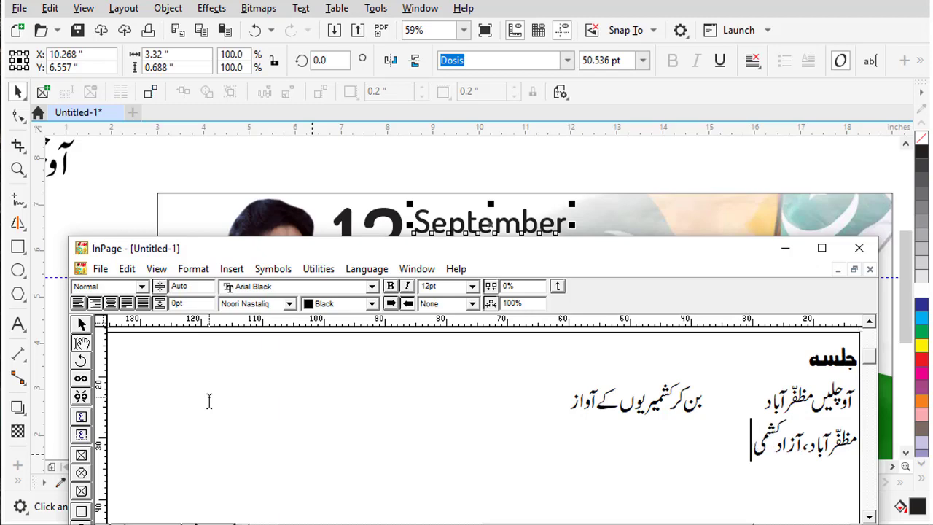
pyautogui.click(80, 325)
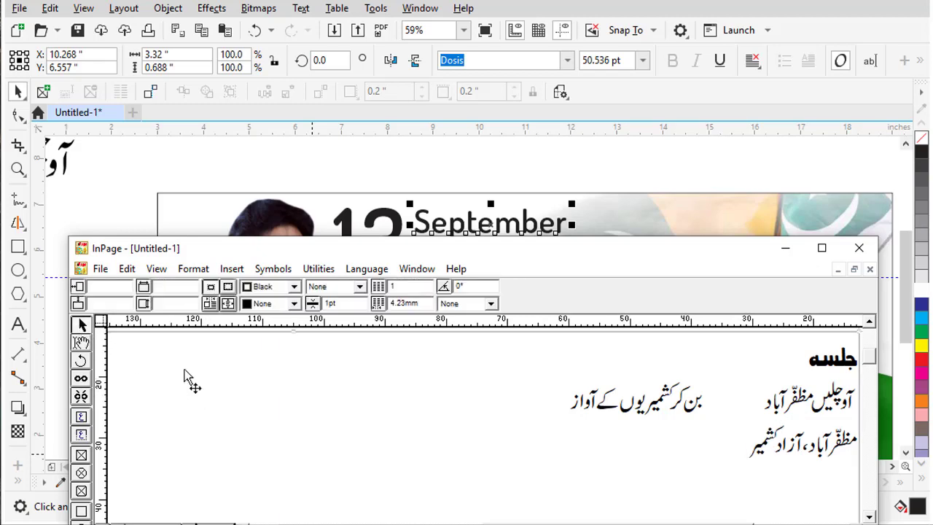
pyautogui.click(103, 208)
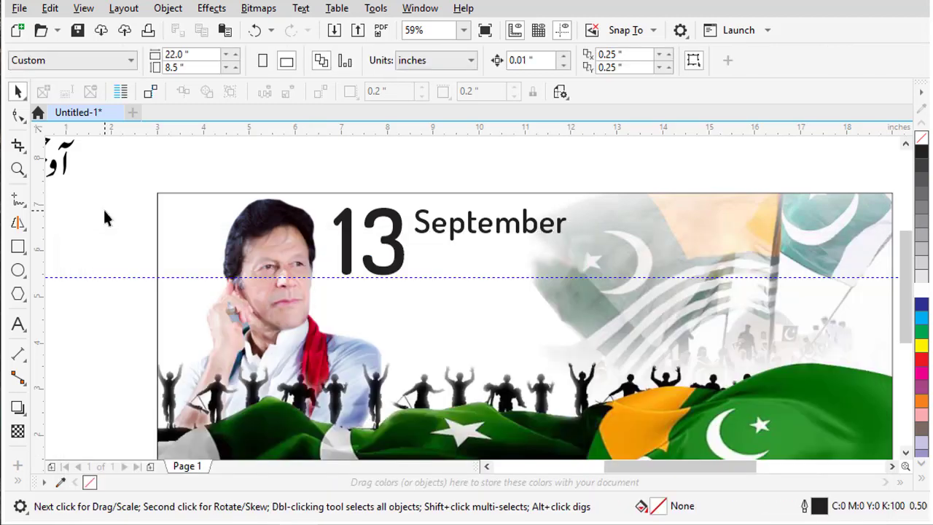
pyautogui.hotkey('ctrl', 'v')
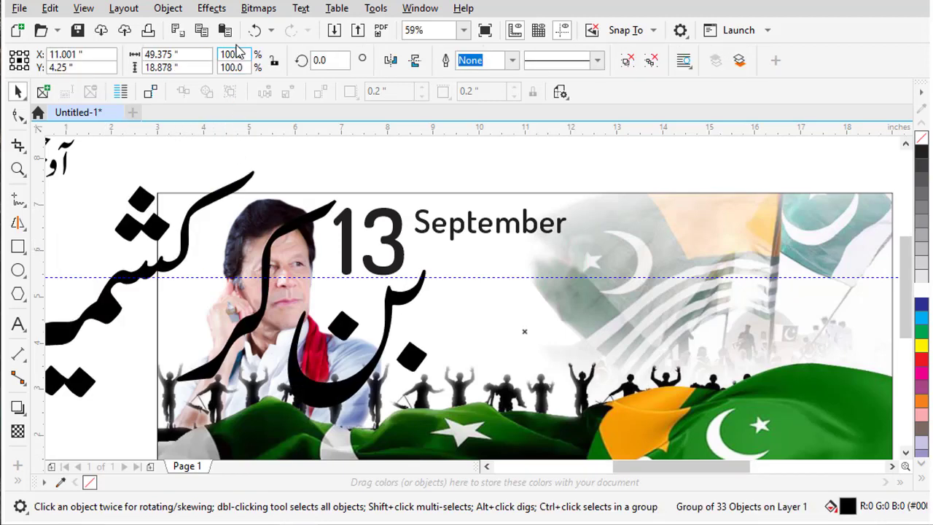
pyautogui.write('5')
pyautogui.press('Return')
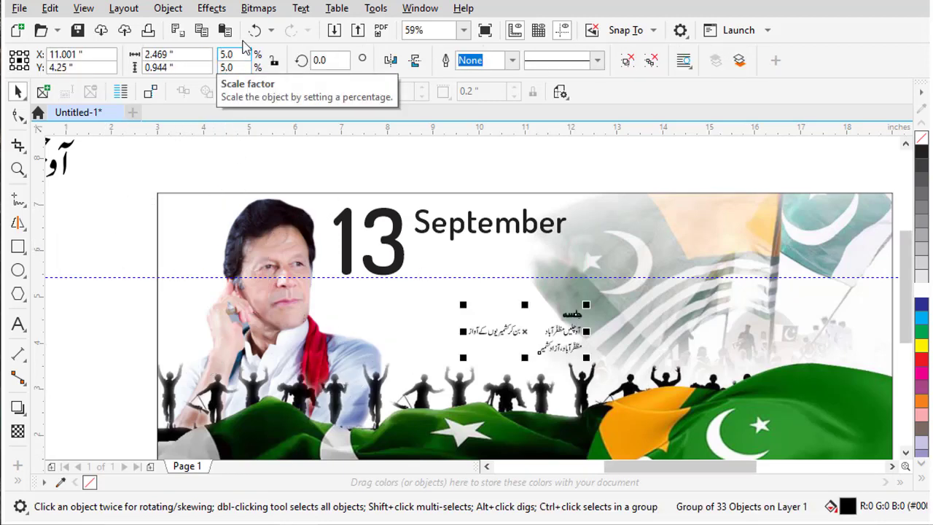
# - Move the pasted text off the banner, ungroup it, and place its مظفّرآباد، آزاد کشمیر line below September, about 2.3 inches wide
pyautogui.scroll(-2, 605, 350)
pyautogui.moveTo(509, 247); pyautogui.dragTo(242, 229)
pyautogui.hotkey('ctrl', 'u')
pyautogui.click(255, 255)
pyautogui.moveTo(212, 271); pyautogui.dragTo(452, 207)
pyautogui.moveTo(499, 242); pyautogui.dragTo(555, 283)
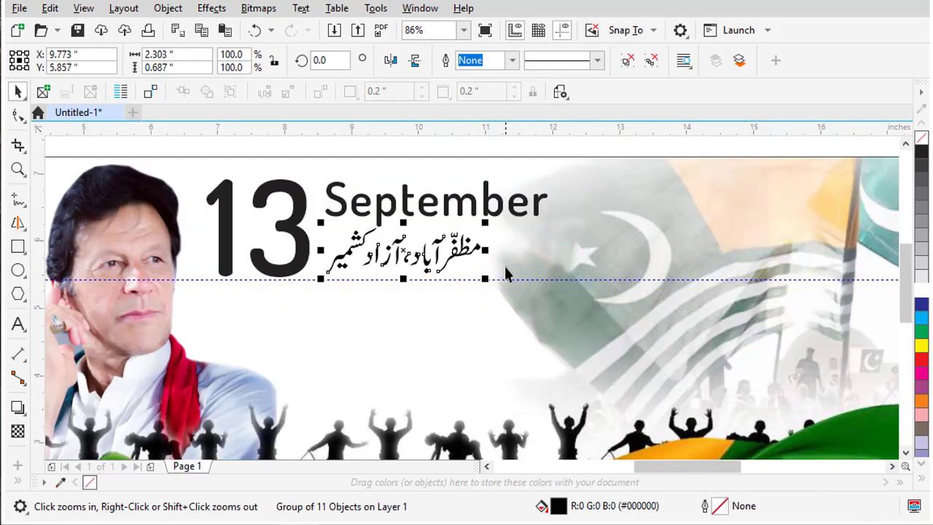
# - Reduce the Urdu location line to about 2.2 inches wide and centre it horizontally under September
pyautogui.moveTo(487, 220); pyautogui.dragTo(480, 223)
pyautogui.keyDown('shift'); pyautogui.click(487, 211); pyautogui.keyUp('shift')
pyautogui.press('c')
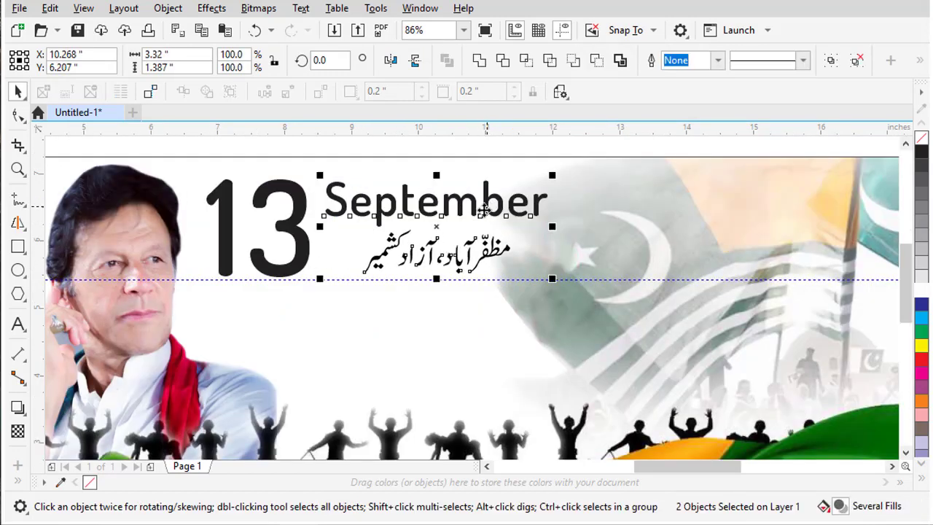
# - Enlarge the Urdu location line to about 0.75 inches high and stretch it to about 2.78 inches wide
pyautogui.press('Escape')
pyautogui.scroll(-2, 471, 229)
pyautogui.scroll(3, 439, 228)
pyautogui.click(562, 246)
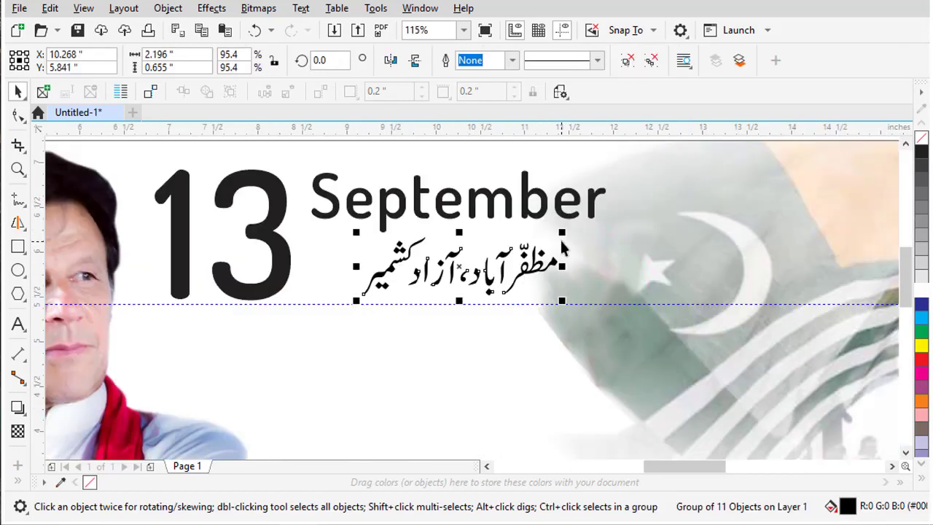
pyautogui.moveTo(565, 235); pyautogui.dragTo(578, 230)
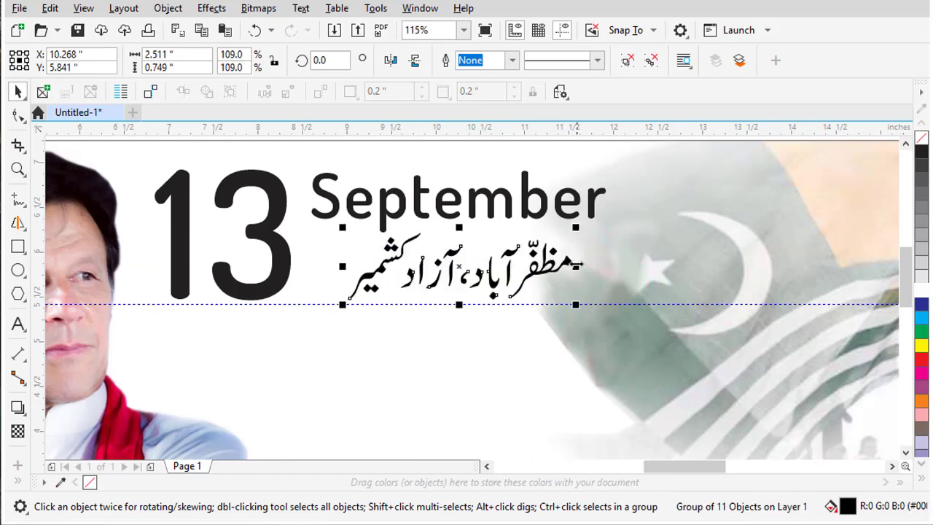
pyautogui.moveTo(576, 266); pyautogui.dragTo(591, 266)
# - Ungroup the Urdu location line, move the word کشمیر closer to آزاد, and regroup the line
pyautogui.press('F2')
pyautogui.moveTo(326, 217); pyautogui.dragTo(578, 330)
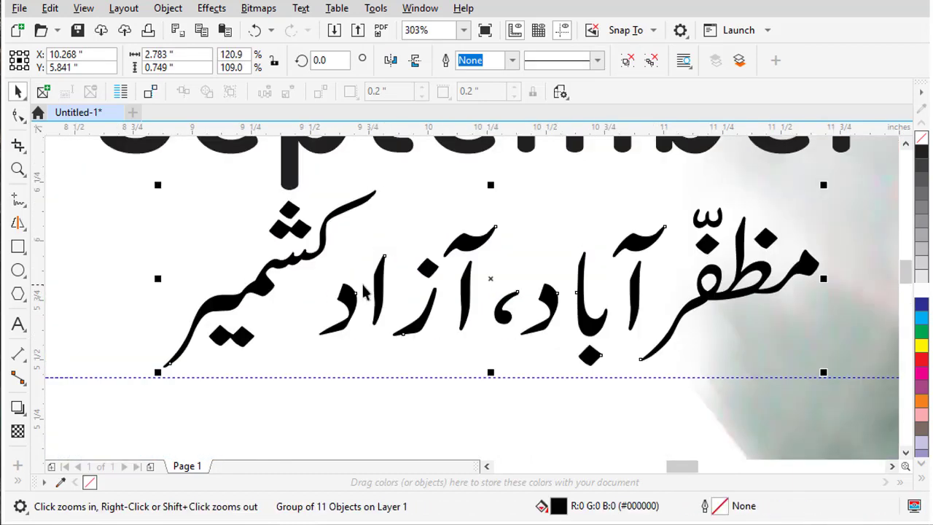
pyautogui.hotkey('ctrl', 'u')
pyautogui.press('Escape')
pyautogui.moveTo(320, 252); pyautogui.dragTo(335, 253)
pyautogui.scroll(-2, 334, 253)
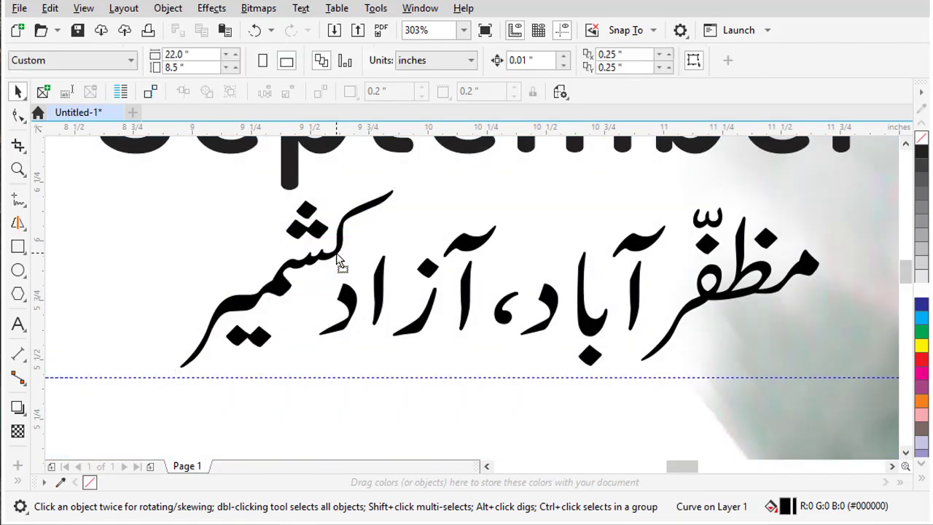
pyautogui.moveTo(671, 387); pyautogui.dragTo(671, 388)
pyautogui.hotkey('ctrl', 'g')
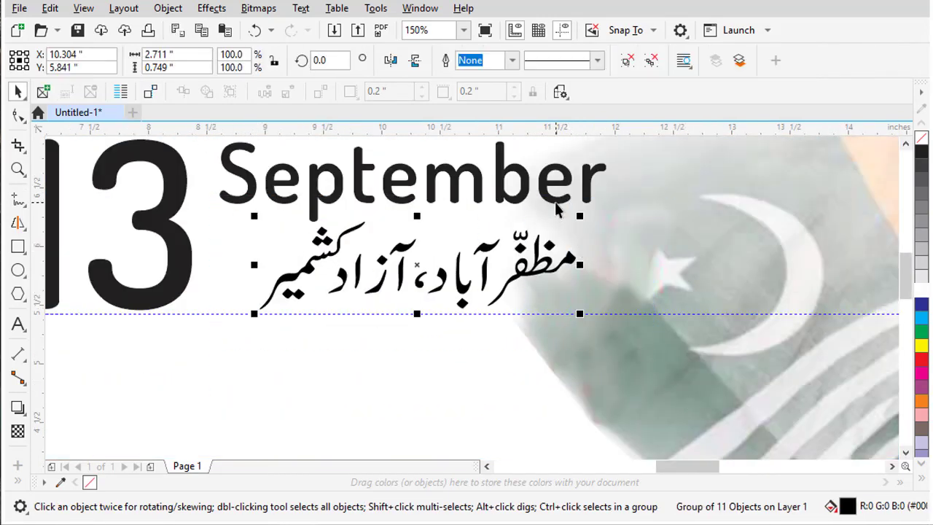
# - Centre the regrouped Urdu location line horizontally with September
pyautogui.keyDown('shift'); pyautogui.click(555, 202); pyautogui.keyUp('shift')
pyautogui.press('c')
pyautogui.press('Escape')
pyautogui.scroll(-2, 551, 203)
pyautogui.press('F2')
pyautogui.moveTo(365, 175); pyautogui.dragTo(615, 270)
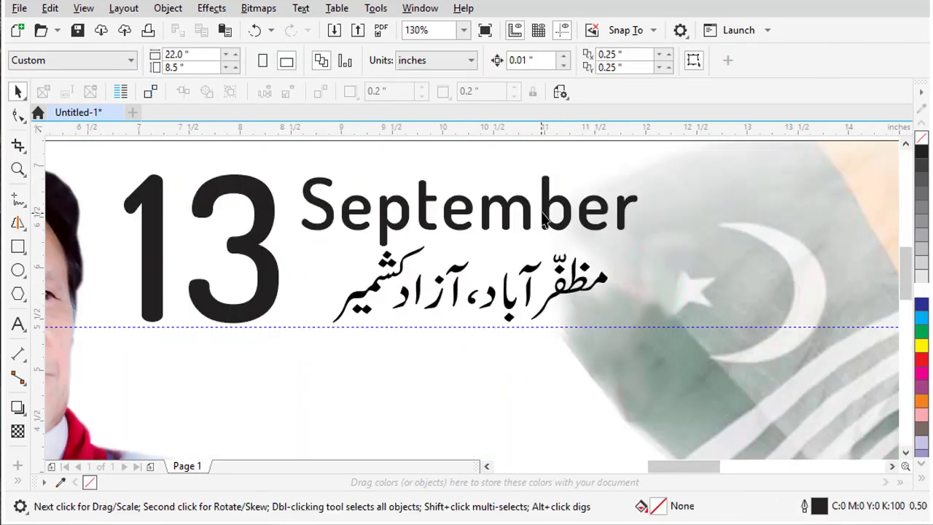
# - Swap the two lines beside the 13, moving September down and the Urdu location line up above it
pyautogui.click(551, 207)
pyautogui.moveTo(554, 206); pyautogui.dragTo(554, 317)
pyautogui.press('Escape')
pyautogui.click(579, 197)
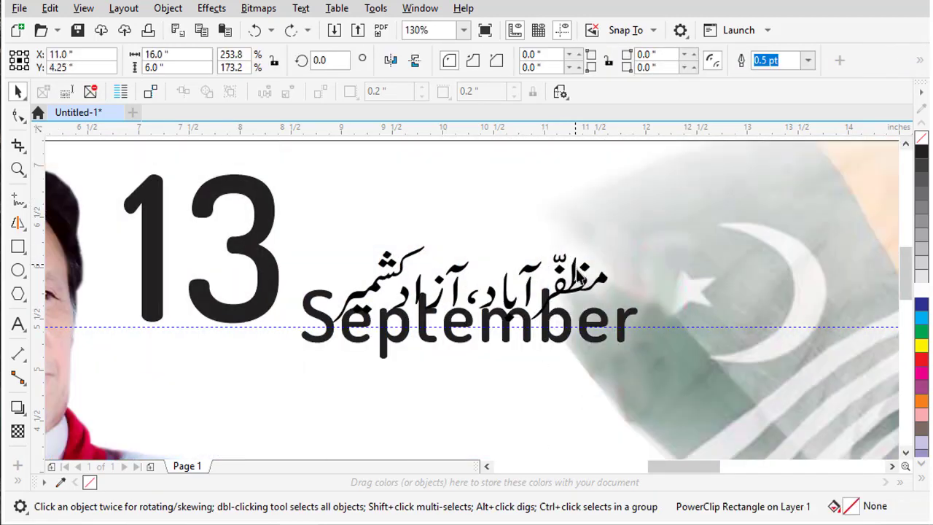
pyautogui.press('Escape')
pyautogui.moveTo(583, 271); pyautogui.dragTo(583, 180)
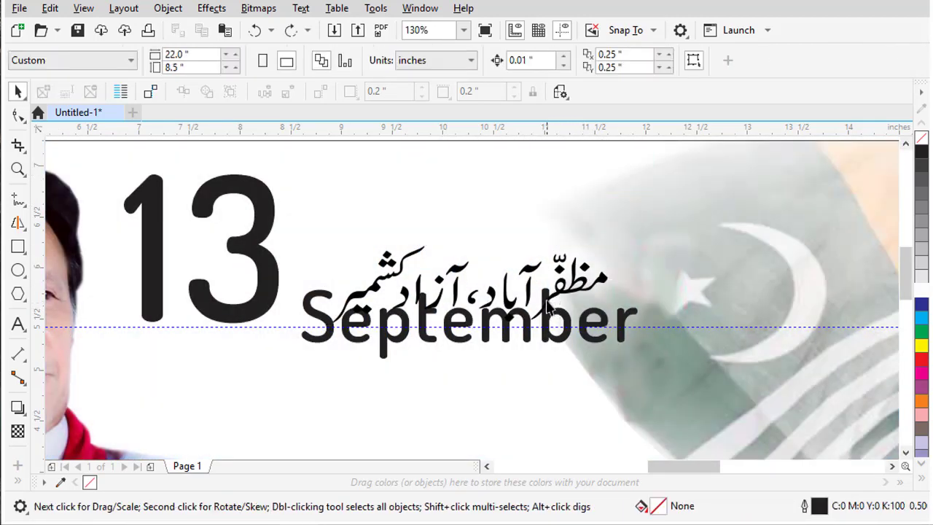
# - Move September up to sit at the guideline and shrink it to about 48.5 pt
pyautogui.scroll(-3, 548, 306)
pyautogui.moveTo(553, 291)
pyautogui.mouseDown()
pyautogui.moveTo(559, 254)
pyautogui.moveTo(537, 280)
pyautogui.mouseUp()
pyautogui.press('F2')
pyautogui.moveTo(268, 199); pyautogui.dragTo(713, 359)
pyautogui.moveTo(671, 289); pyautogui.dragTo(653, 291)
# - Centre the Urdu location line horizontally over September and nudge it down closer to the word
pyautogui.click(453, 251)
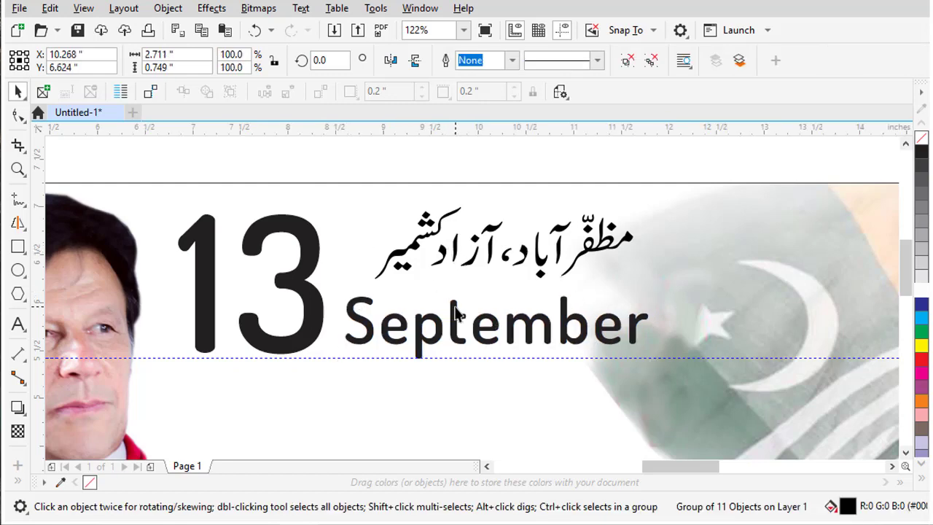
pyautogui.keyDown('shift'); pyautogui.click(455, 313); pyautogui.keyUp('shift')
pyautogui.press('c')
pyautogui.click(517, 261)
pyautogui.press('Down')
pyautogui.press('Down')
pyautogui.press('Down')
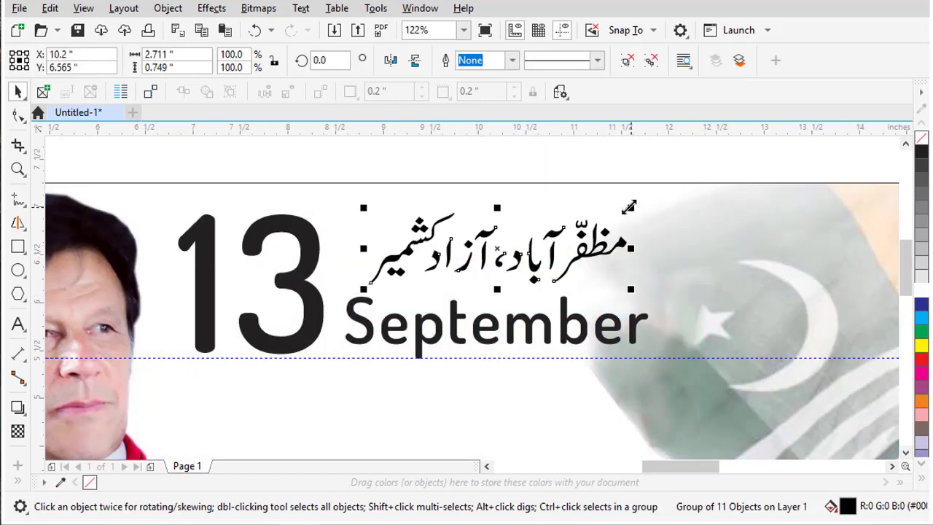
# - Enlarge the Urdu location line to about 3.08 inches wide and move it slightly up above September
pyautogui.moveTo(628, 207); pyautogui.dragTo(653, 202)
pyautogui.keyDown('shift'); pyautogui.click(636, 321); pyautogui.keyUp('shift')
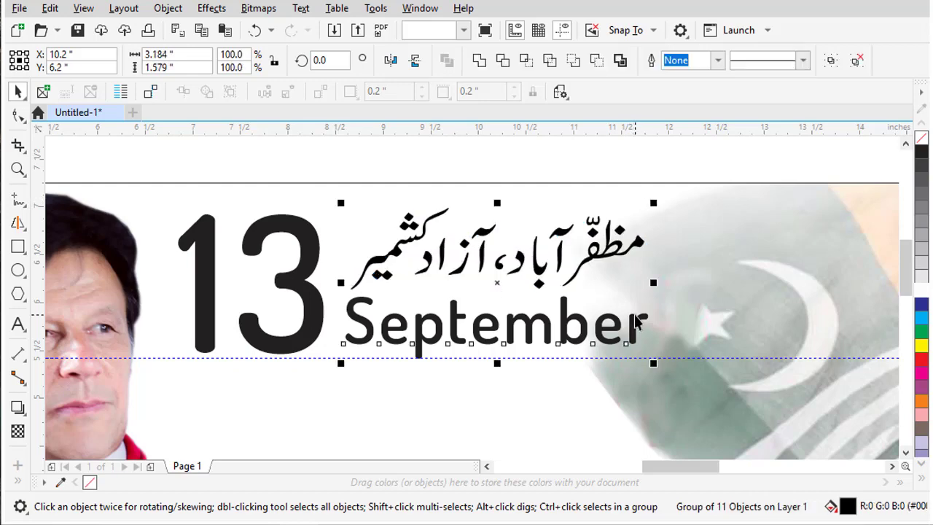
pyautogui.click(634, 242)
pyautogui.moveTo(635, 242); pyautogui.dragTo(636, 236)
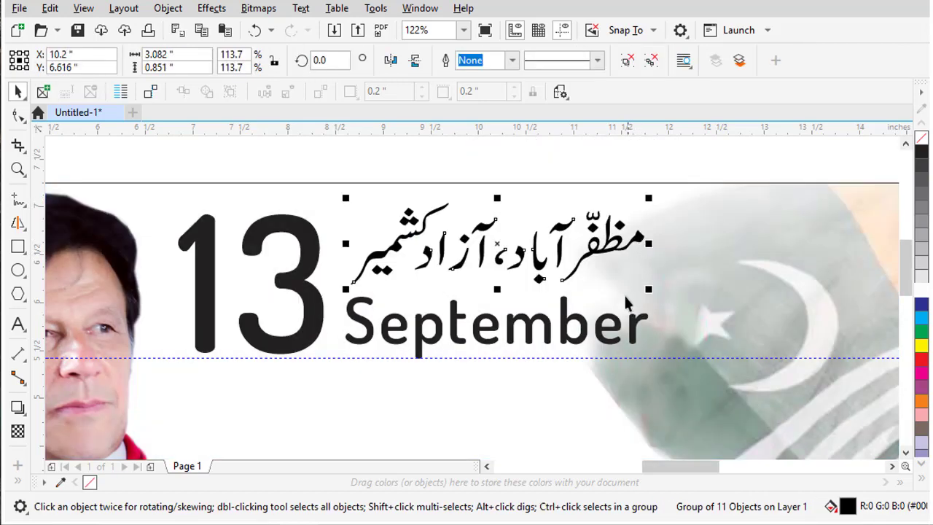
# - Group the Urdu location line with September and align the 13 vertically to the group's centre
pyautogui.keyDown('shift'); pyautogui.click(614, 321); pyautogui.keyUp('shift')
pyautogui.hotkey('ctrl', 'g')
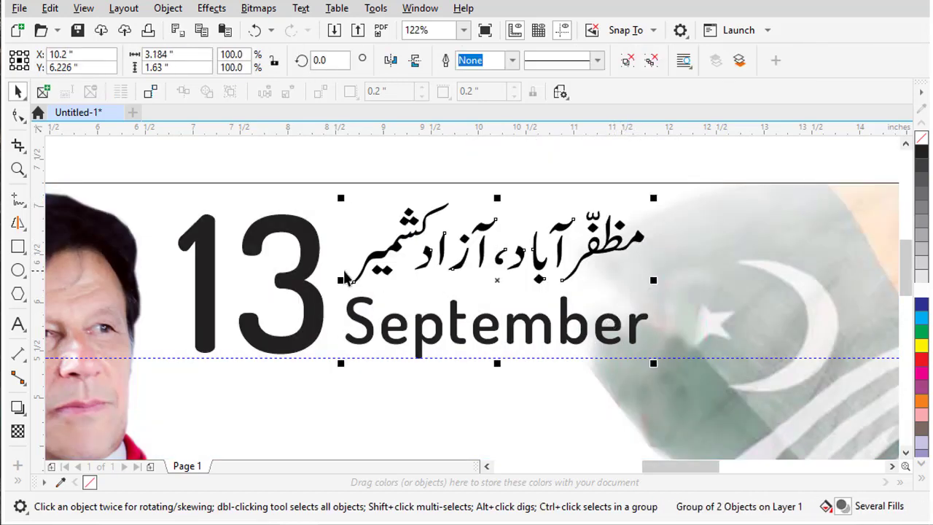
pyautogui.click(317, 253)
pyautogui.keyDown('shift'); pyautogui.click(397, 253); pyautogui.keyUp('shift')
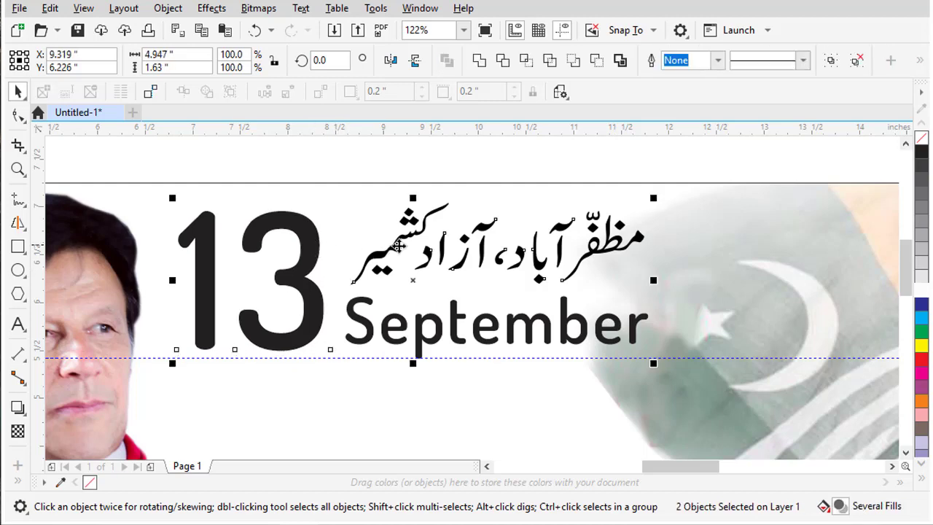
pyautogui.click(399, 252)
pyautogui.click(400, 255)
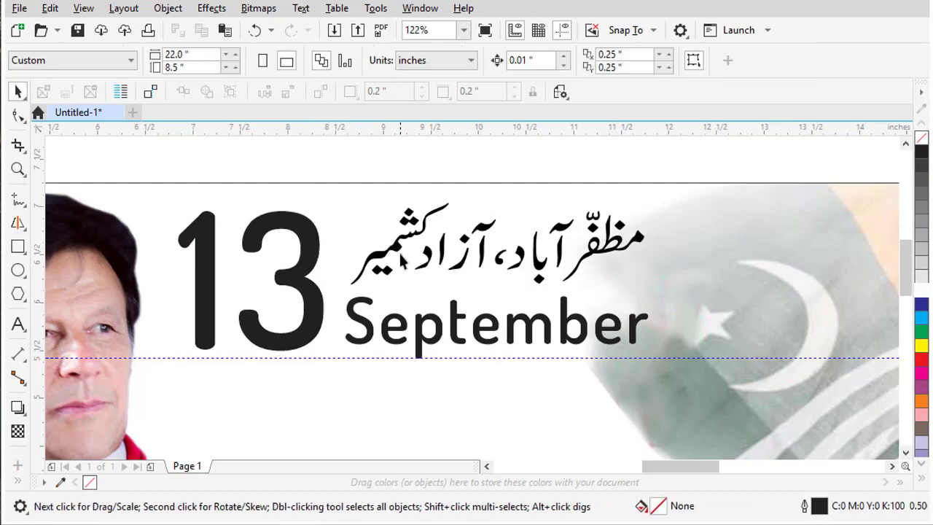
# - Reverse the order of September and the Urdu line by mirroring both vertically together, and mirror each one back individually
pyautogui.click(462, 274)
pyautogui.click(415, 60)
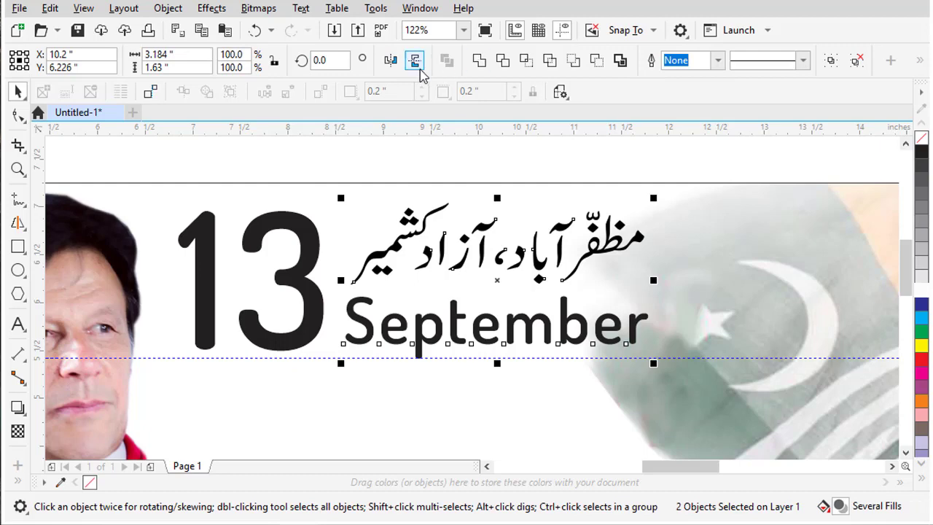
pyautogui.click(418, 65)
pyautogui.click(509, 318)
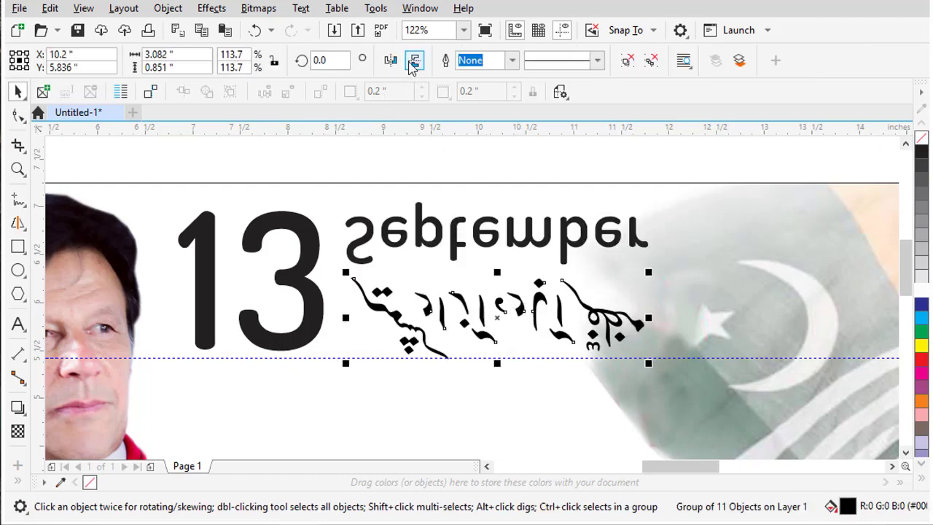
pyautogui.click(414, 61)
pyautogui.click(450, 223)
pyautogui.click(456, 228)
pyautogui.click(414, 60)
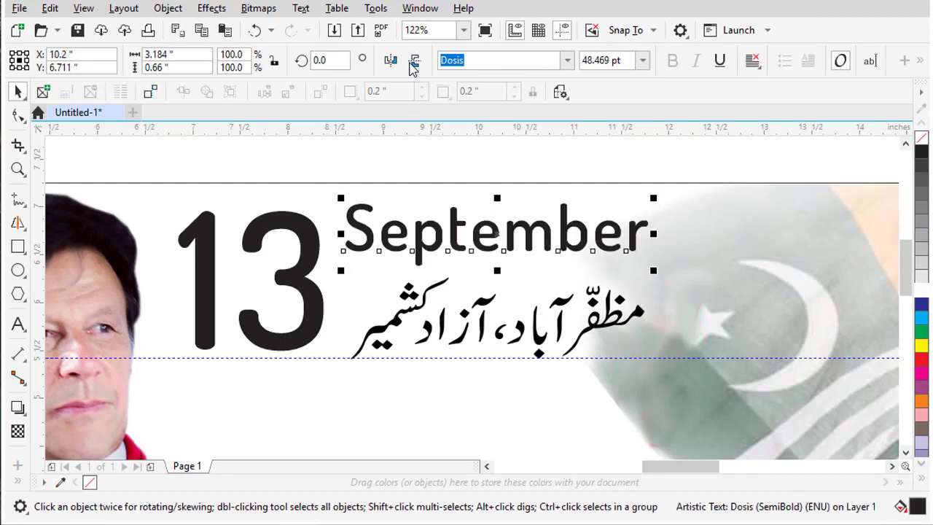
# - Move September slightly down, closer to the Urdu location line below it
pyautogui.press('Escape')
pyautogui.click(442, 237)
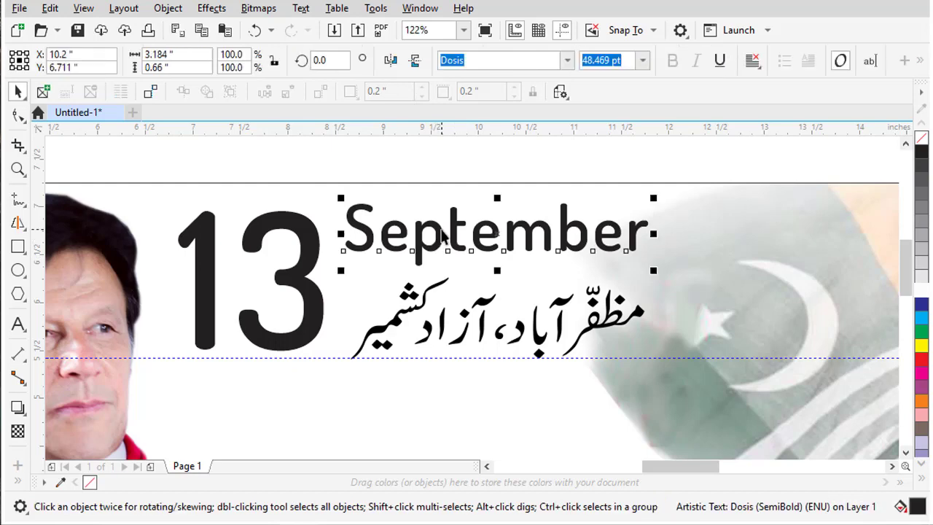
pyautogui.moveTo(442, 232); pyautogui.dragTo(441, 237)
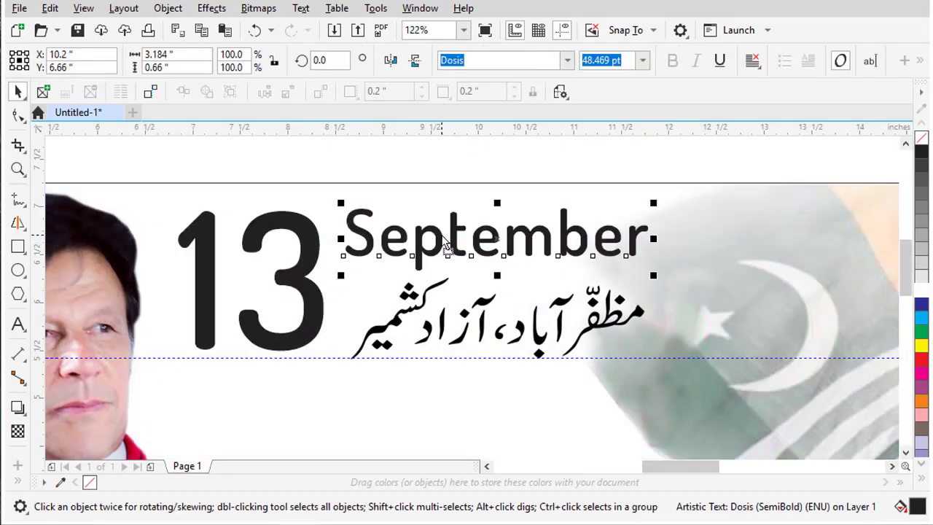
pyautogui.press('Escape')
pyautogui.scroll(-2, 441, 236)
pyautogui.press('F2')
pyautogui.moveTo(324, 201); pyautogui.dragTo(599, 323)
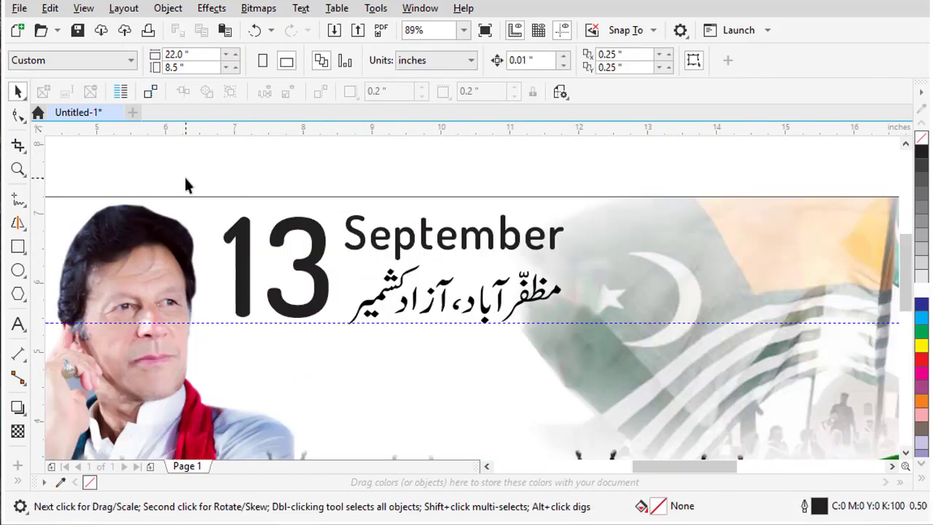
# - Group the 13, September and the Urdu location line into one object
pyautogui.click(311, 238)
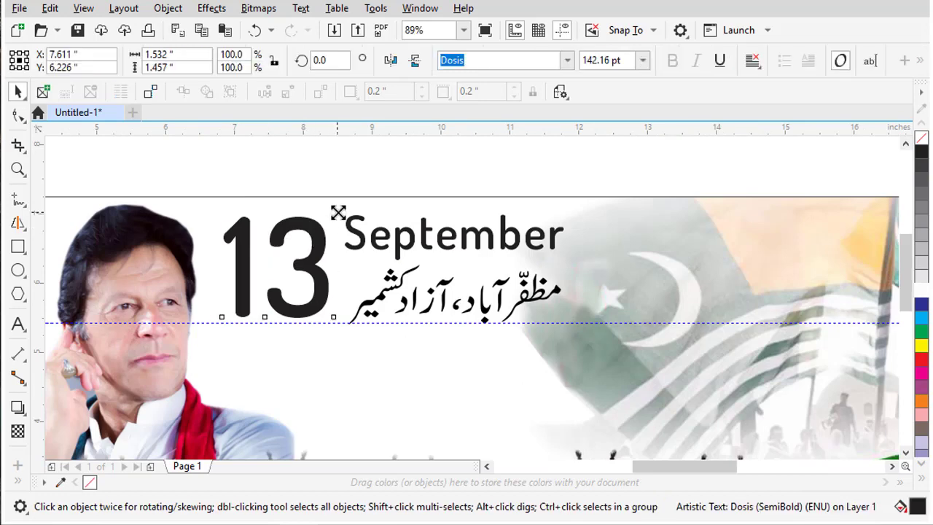
pyautogui.moveTo(204, 175); pyautogui.dragTo(621, 361)
pyautogui.hotkey('ctrl', 'g')
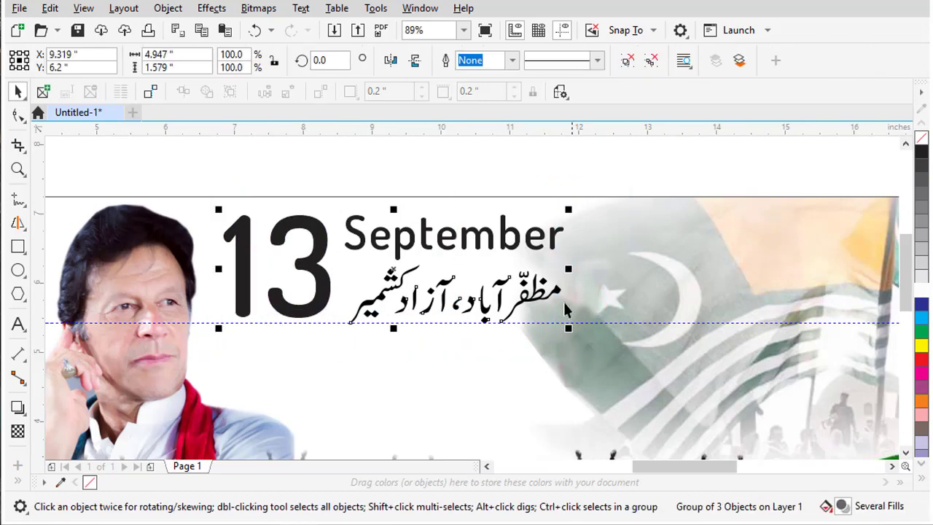
# - Ungroup the larger Urdu slogan text lying outside the banner
pyautogui.scroll(-5, 566, 310)
pyautogui.press('z')
pyautogui.moveTo(798, 409); pyautogui.dragTo(798, 410)
pyautogui.scroll(-4, 221, 261)
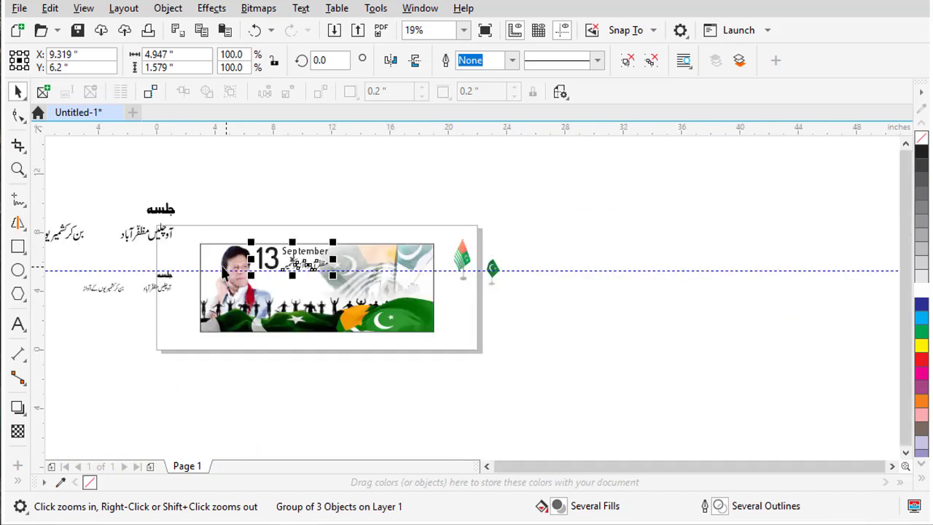
pyautogui.press('F2')
pyautogui.moveTo(92, 223); pyautogui.dragTo(281, 274)
pyautogui.click(493, 317)
pyautogui.moveTo(379, 349); pyautogui.dragTo(365, 348)
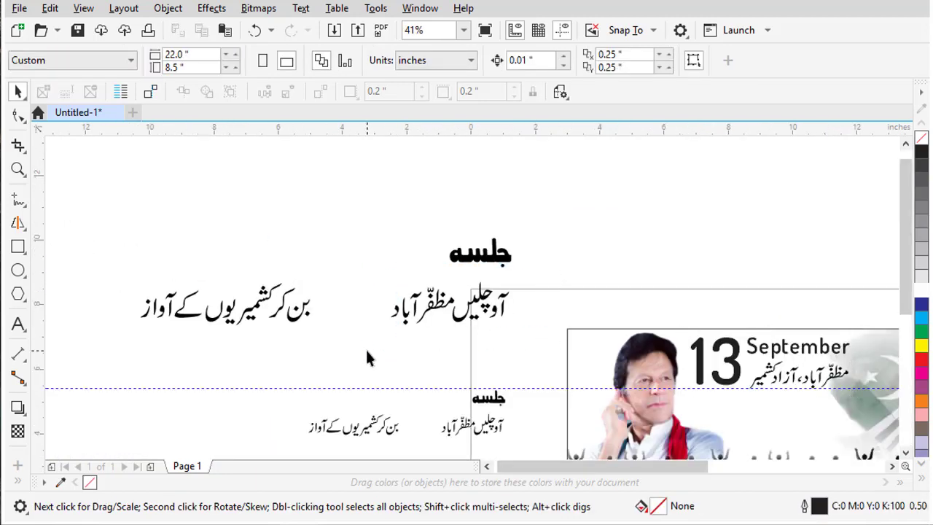
pyautogui.click(466, 300)
pyautogui.hotkey('ctrl', 'u')
pyautogui.click(537, 278)
# - Move the phrase بن کر کشمیریوں کے آواز closer to آو چلیں مظفّرآباد and group both as one line
pyautogui.moveTo(371, 260); pyautogui.dragTo(89, 358)
pyautogui.moveTo(198, 325); pyautogui.dragTo(254, 326)
pyautogui.moveTo(160, 256); pyautogui.dragTo(524, 333)
pyautogui.hotkey('ctrl', 'g')
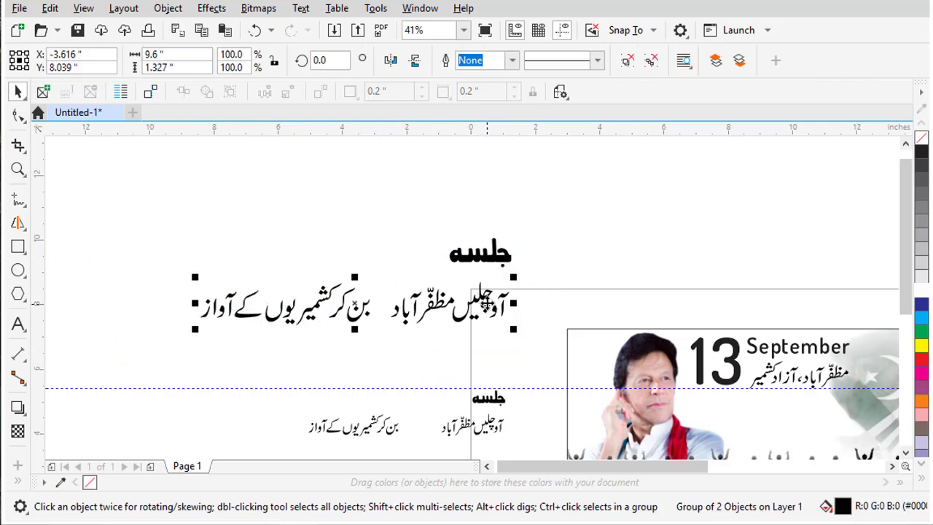
# - Place the grouped slogan line on the banner below the date, beside the portrait and above the crowd silhouettes
pyautogui.scroll(-2, 486, 303)
pyautogui.moveTo(486, 304); pyautogui.dragTo(709, 364)
pyautogui.press('F2')
pyautogui.moveTo(513, 316); pyautogui.dragTo(808, 415)
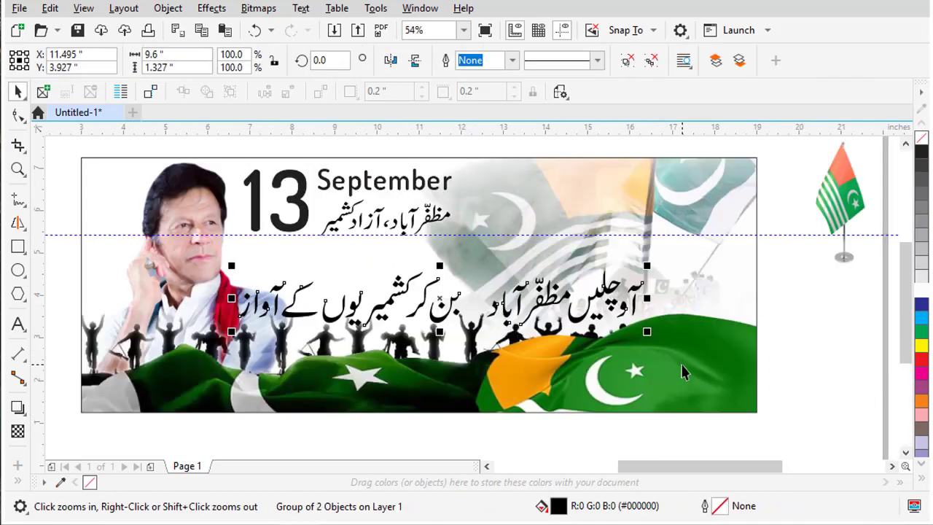
pyautogui.moveTo(607, 293); pyautogui.dragTo(675, 282)
# - Ungroup the slogan line on the banner and break the phrase بن کر کشمیریوں کے آواز into separate words
pyautogui.press('F2')
pyautogui.moveTo(243, 232); pyautogui.dragTo(660, 379)
pyautogui.hotkey('ctrl', 'u')
pyautogui.press('Escape')
pyautogui.click(579, 277)
pyautogui.hotkey('ctrl', 'u')
pyautogui.press('Escape')
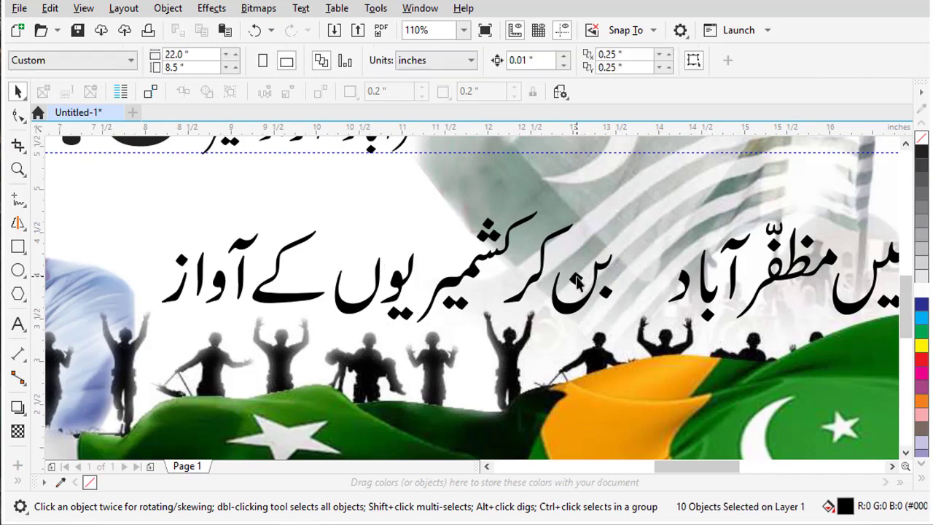
# - Move بن and کر closer to کشمیریوں and group these three words together
pyautogui.moveTo(579, 278); pyautogui.dragTo(529, 278)
pyautogui.keyDown('shift'); pyautogui.click(539, 272); pyautogui.keyUp('shift')
pyautogui.moveTo(643, 176); pyautogui.dragTo(459, 296)
pyautogui.moveTo(298, 357); pyautogui.dragTo(297, 356)
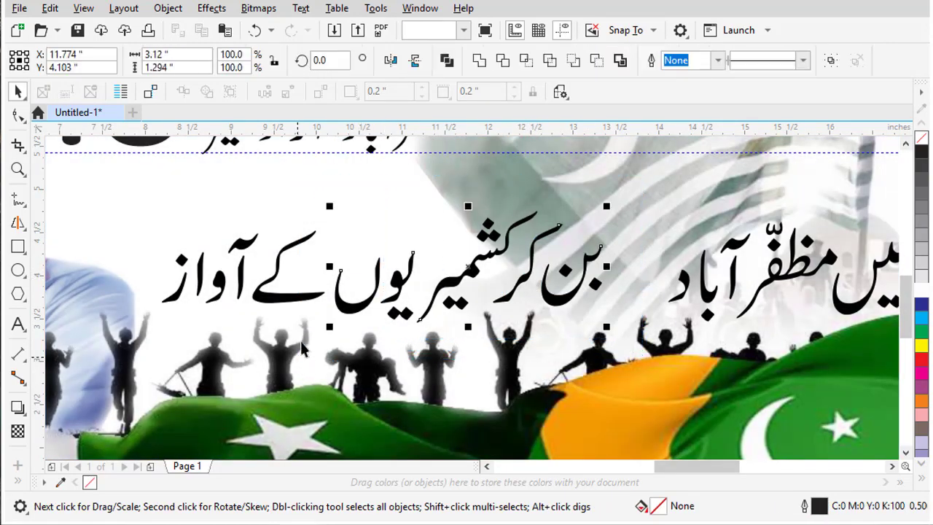
pyautogui.hotkey('ctrl', 'g')
pyautogui.press('Escape')
# - Raise the word کے over the end of کشمیریوں, close the gap with آواز, and group the adjusted words
pyautogui.scroll(-2, 369, 270)
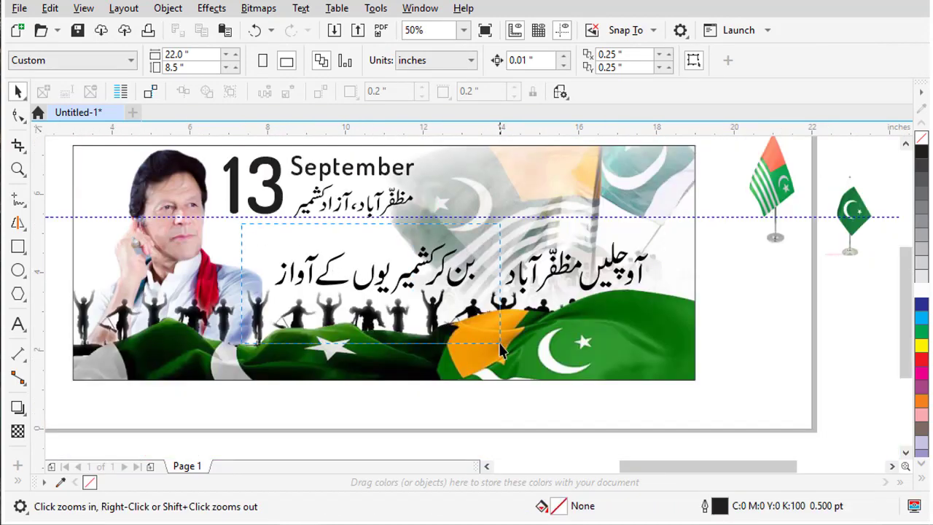
pyautogui.scroll(4, 325, 270)
pyautogui.click(400, 226)
pyautogui.moveTo(402, 234); pyautogui.dragTo(394, 243)
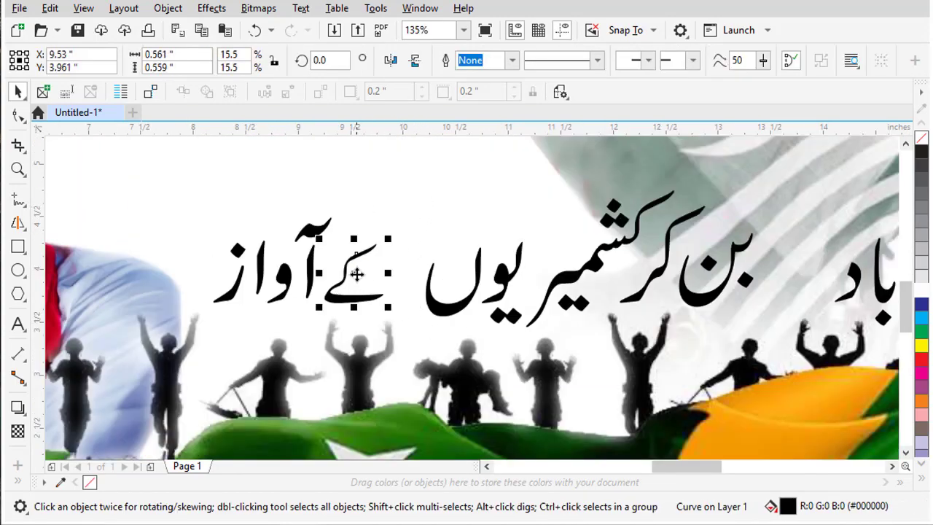
pyautogui.moveTo(356, 275); pyautogui.dragTo(448, 236)
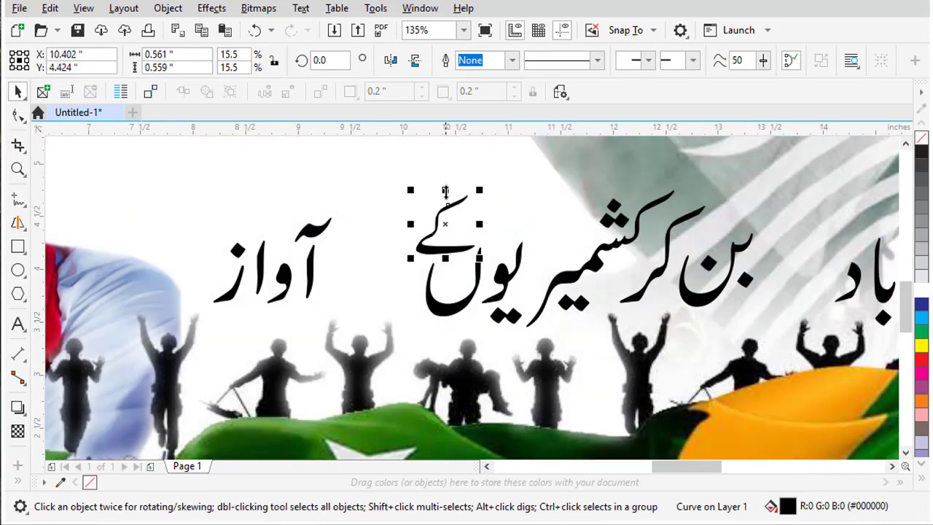
pyautogui.moveTo(376, 180); pyautogui.dragTo(396, 272)
pyautogui.hotkey('ctrl', 'g')
pyautogui.press('Escape')
# - Group the words of each slogan half and combine both halves into one slogan line
pyautogui.press('F3')
pyautogui.press('F2')
pyautogui.moveTo(306, 227); pyautogui.dragTo(639, 333)
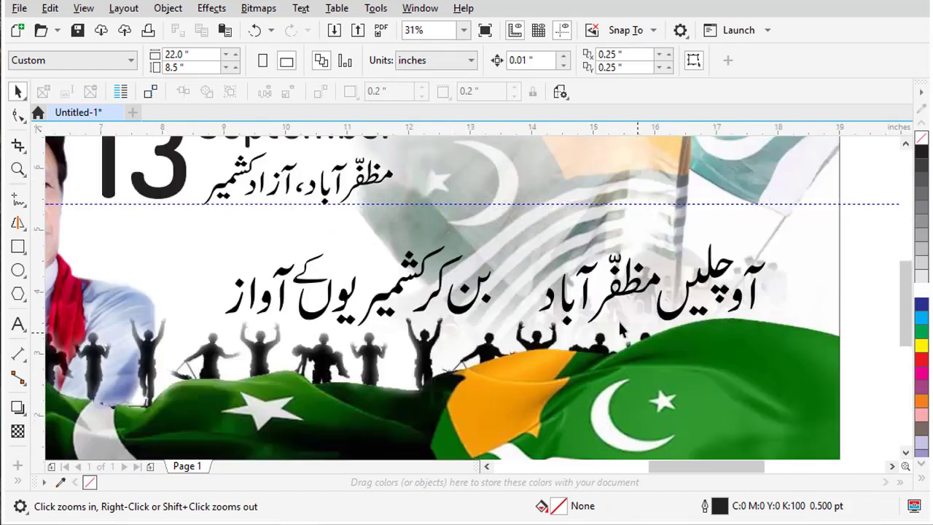
pyautogui.moveTo(211, 340); pyautogui.dragTo(196, 356)
pyautogui.hotkey('ctrl', 'g')
pyautogui.moveTo(495, 215); pyautogui.dragTo(856, 368)
pyautogui.hotkey('ctrl', 'g')
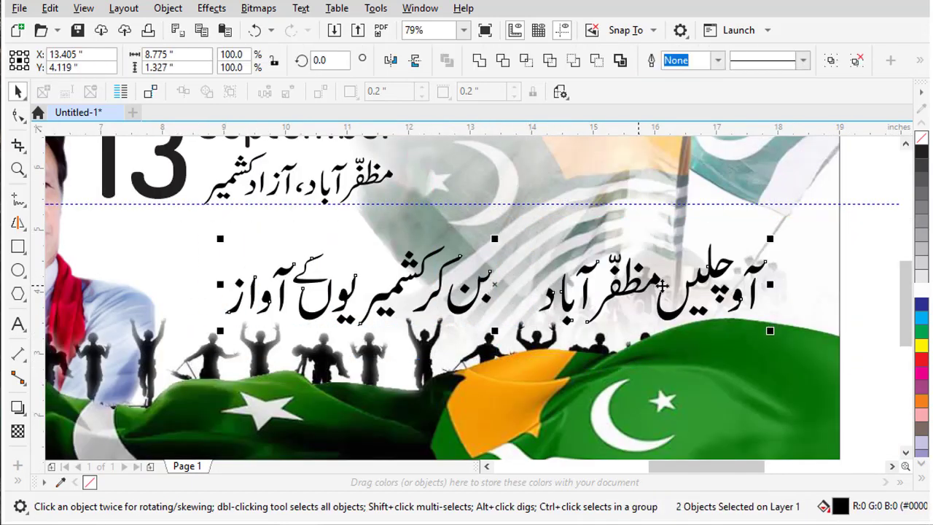
pyautogui.hotkey('ctrl', 'g')
# - Enlarge the slogan line to about 120.5% and reposition it on the banner above the crowd silhouettes
pyautogui.moveTo(776, 239); pyautogui.dragTo(804, 226)
pyautogui.press('Escape')
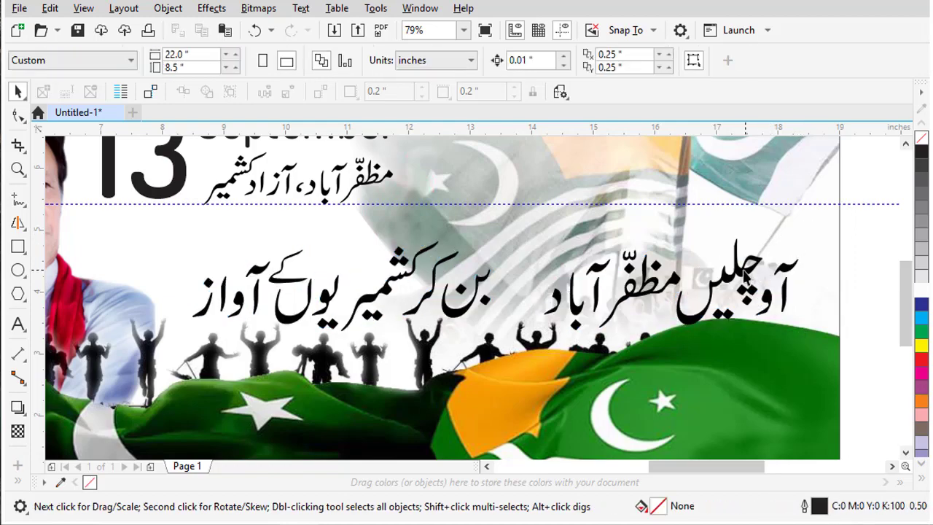
pyautogui.keyDown('ctrl'); pyautogui.click(745, 271); pyautogui.keyUp('ctrl')
pyautogui.moveTo(744, 271); pyautogui.dragTo(713, 274)
pyautogui.click(714, 271)
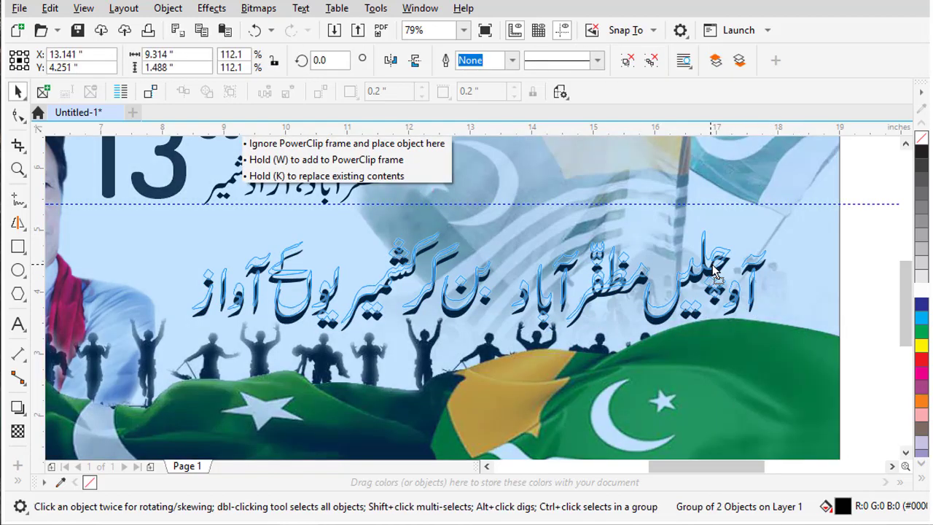
pyautogui.moveTo(773, 226); pyautogui.dragTo(818, 204)
# - Enlarge the phrase بن کر کشمیریوں کے آواز slightly toward the portrait within the grouped slogan line
pyautogui.keyDown('ctrl'); pyautogui.click(406, 270); pyautogui.keyUp('ctrl')
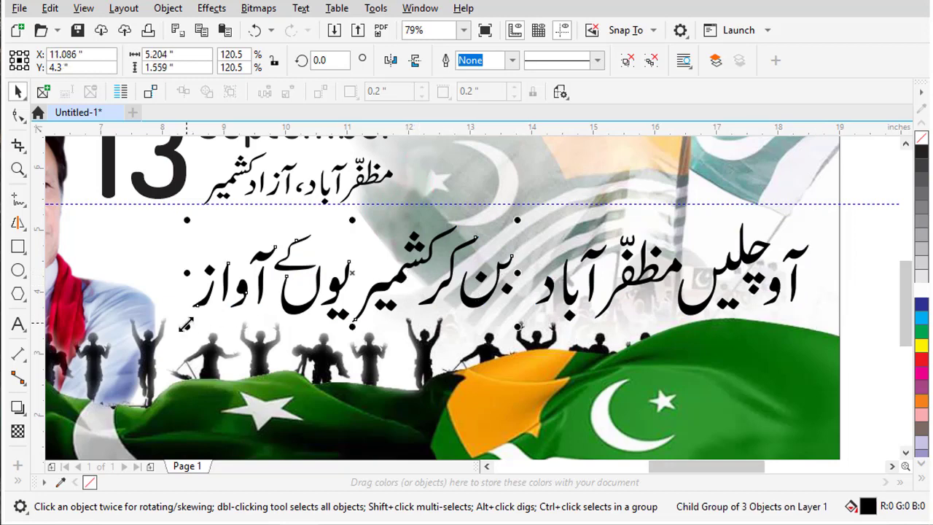
pyautogui.moveTo(182, 330); pyautogui.dragTo(176, 333)
pyautogui.press('Escape')
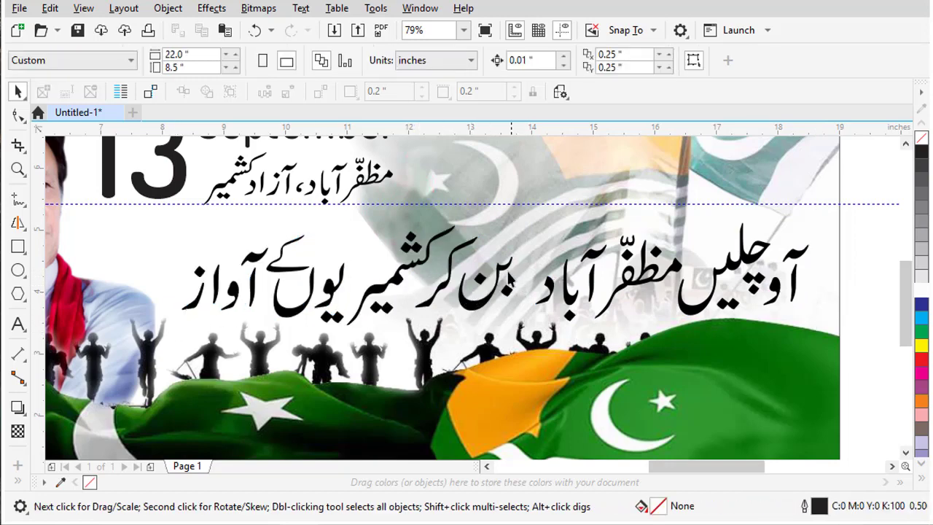
pyautogui.click(502, 271)
pyautogui.press('Escape')
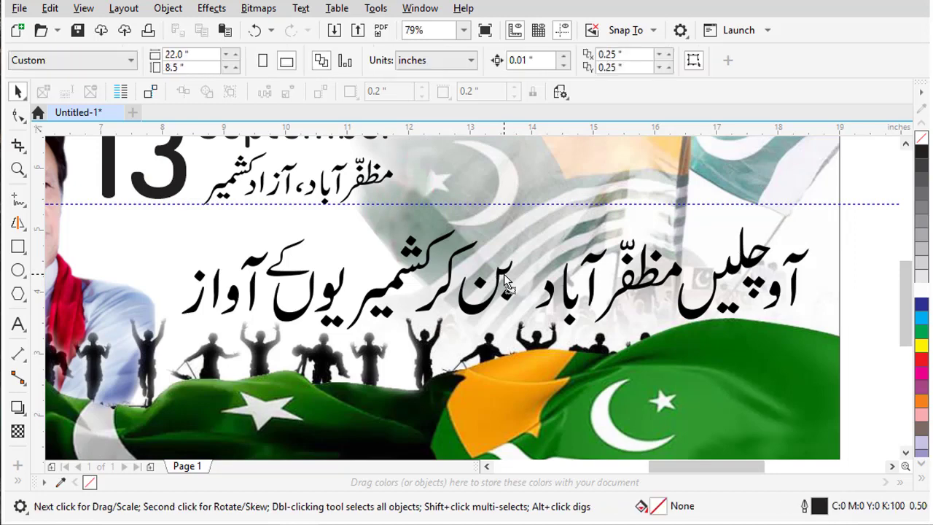
# - Place the smaller word جلسہ on the banner beside the date and enlarge it to about 3.09 in wide
pyautogui.press('F4')
pyautogui.click(224, 317)
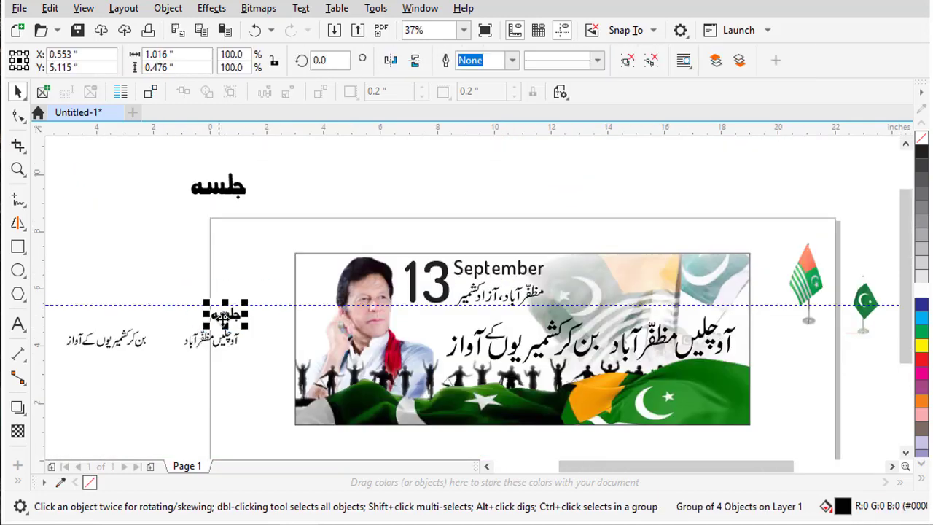
pyautogui.moveTo(366, 318); pyautogui.dragTo(618, 294)
pyautogui.keyDown('ctrl'); pyautogui.click(613, 295); pyautogui.keyUp('ctrl')
pyautogui.press('F2')
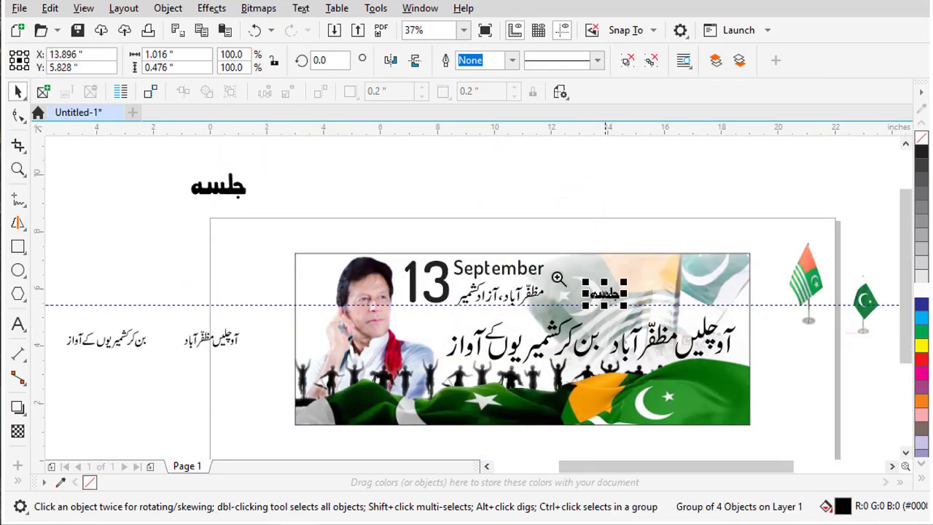
pyautogui.moveTo(438, 231); pyautogui.dragTo(845, 346)
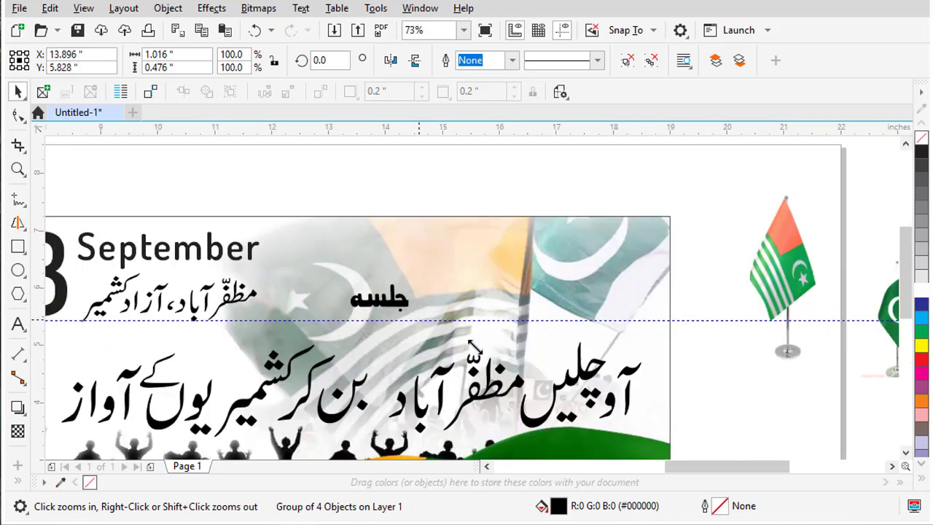
pyautogui.moveTo(475, 348); pyautogui.dragTo(533, 374)
pyautogui.moveTo(502, 342); pyautogui.dragTo(503, 305)
# - Ungroup the word جلسہ on the banner and move its first letter ج slightly to the right
pyautogui.press('F2')
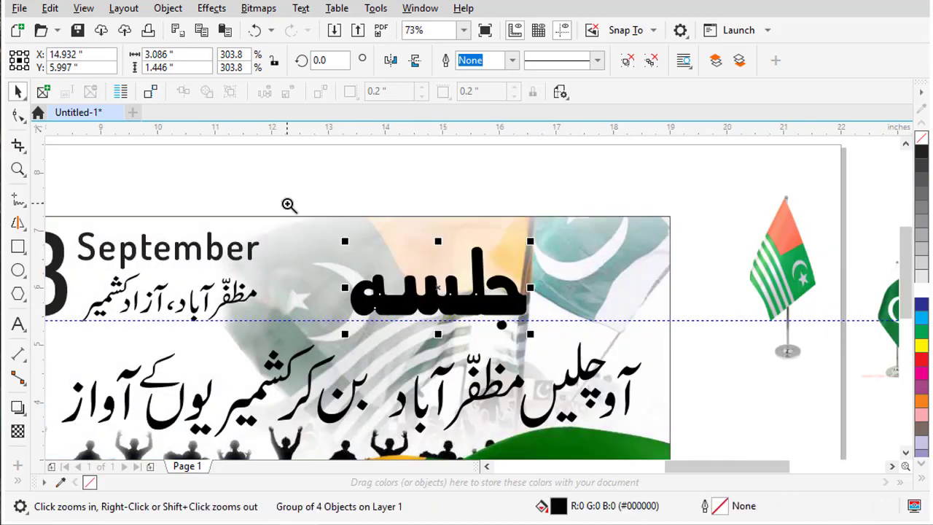
pyautogui.moveTo(288, 204); pyautogui.dragTo(676, 398)
pyautogui.hotkey('ctrl', 'u')
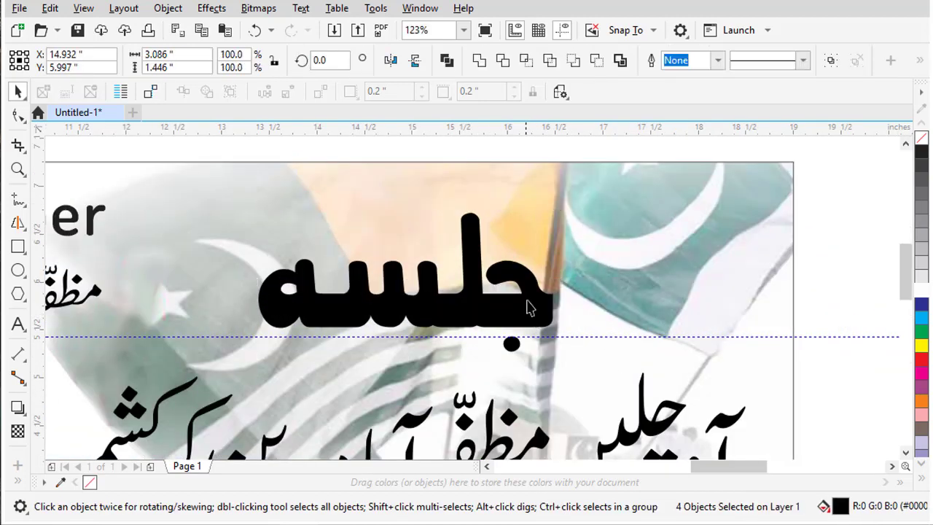
pyautogui.click(525, 300)
pyautogui.moveTo(508, 305); pyautogui.dragTo(534, 312)
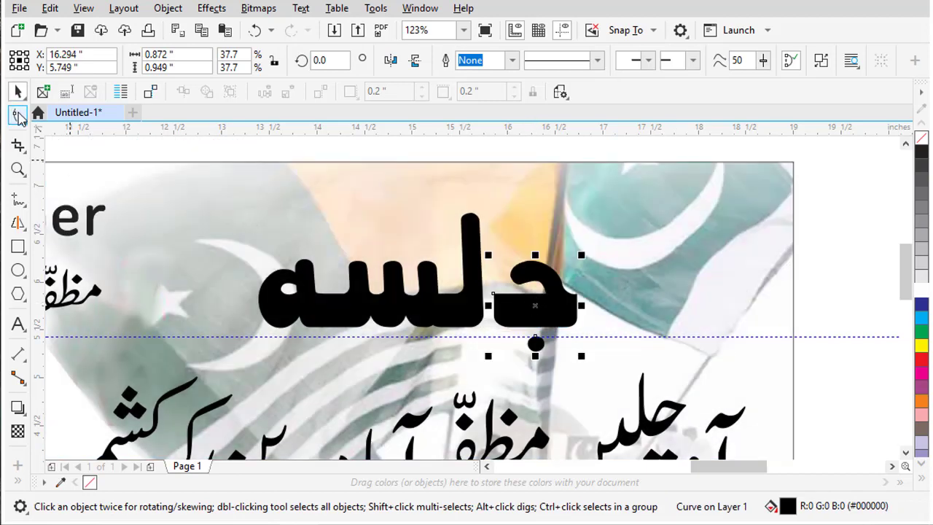
# - Stretch the left end nodes of the letter ج so its base overlaps the neighbouring letter ل
pyautogui.click(19, 117)
pyautogui.scroll(4, 530, 305)
pyautogui.moveTo(469, 144); pyautogui.dragTo(455, 319)
pyautogui.scroll(-3, 454, 309)
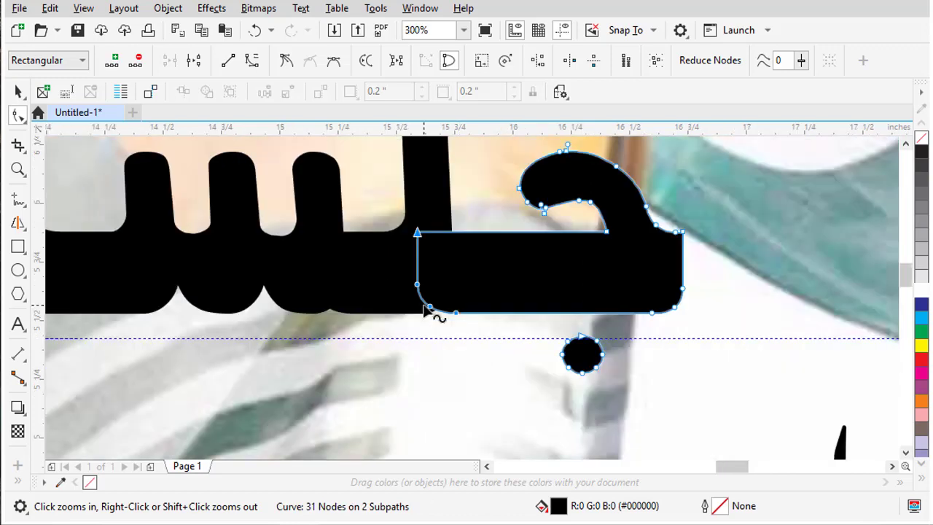
pyautogui.press('space')
pyautogui.press('Escape')
# - Move the dot of the letter ج slightly to the left beneath its base
pyautogui.click(591, 353)
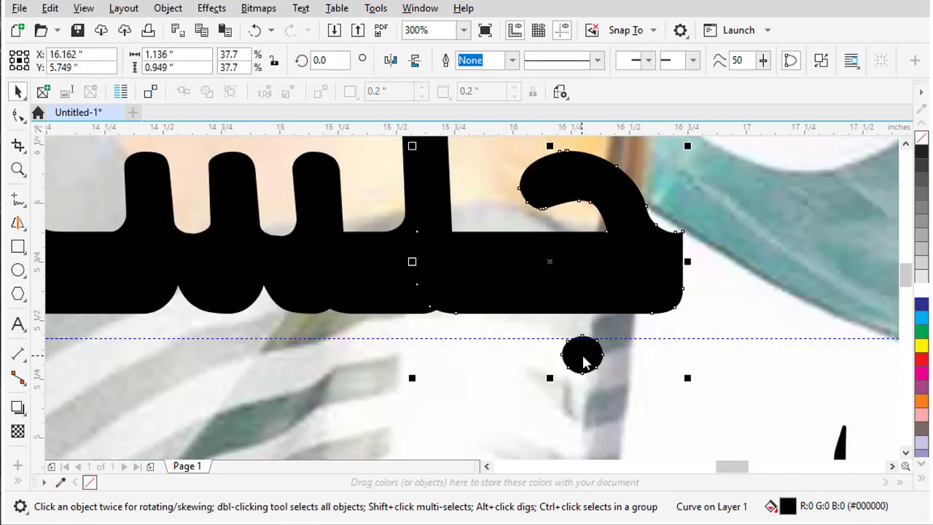
pyautogui.press('space')
pyautogui.moveTo(598, 370); pyautogui.dragTo(572, 370)
pyautogui.scroll(-2, 573, 370)
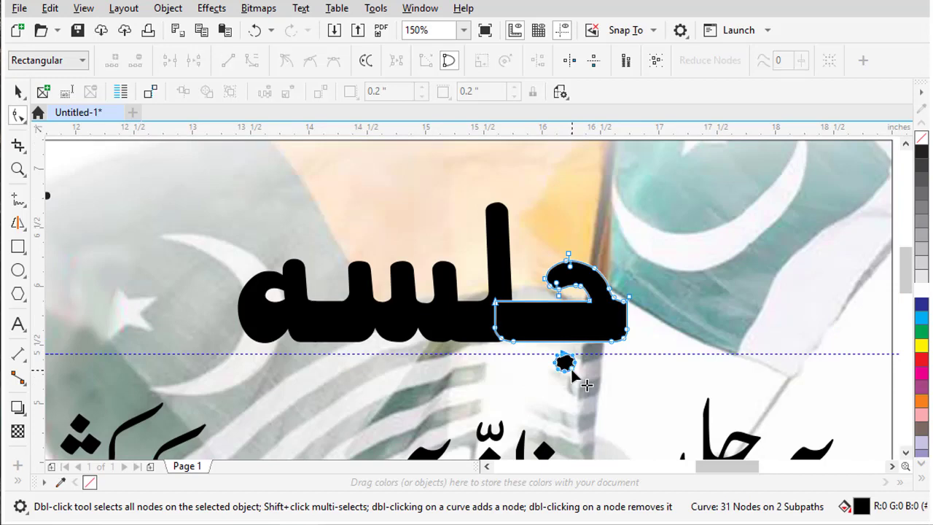
# - Weld the four pieces of the word جلسہ into one shape
pyautogui.press('space')
pyautogui.press('Escape')
pyautogui.moveTo(192, 397); pyautogui.dragTo(192, 397)
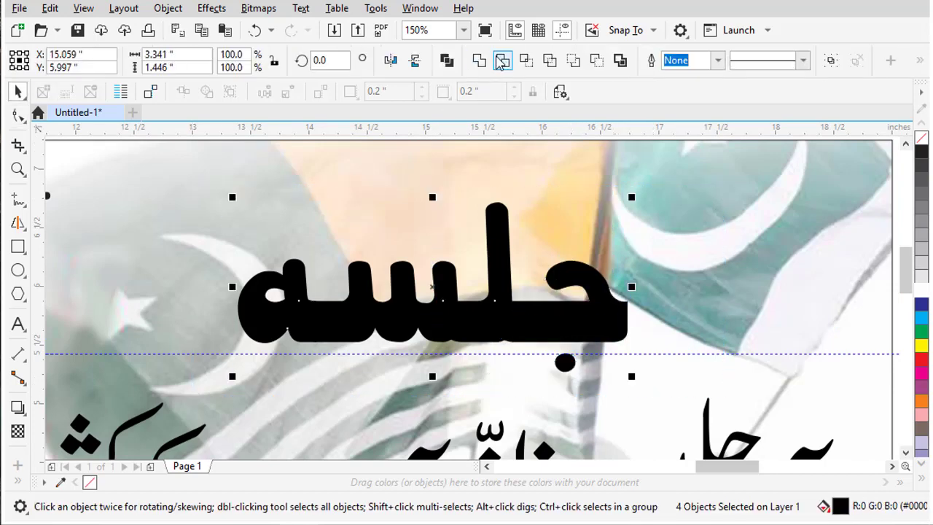
pyautogui.click(479, 63)
pyautogui.press('Escape')
# - Enlarge the welded word جلسہ to about 3.8 in wide and shift it slightly toward the date
pyautogui.scroll(-3, 543, 274)
pyautogui.press('F2')
pyautogui.moveTo(376, 235); pyautogui.dragTo(643, 307)
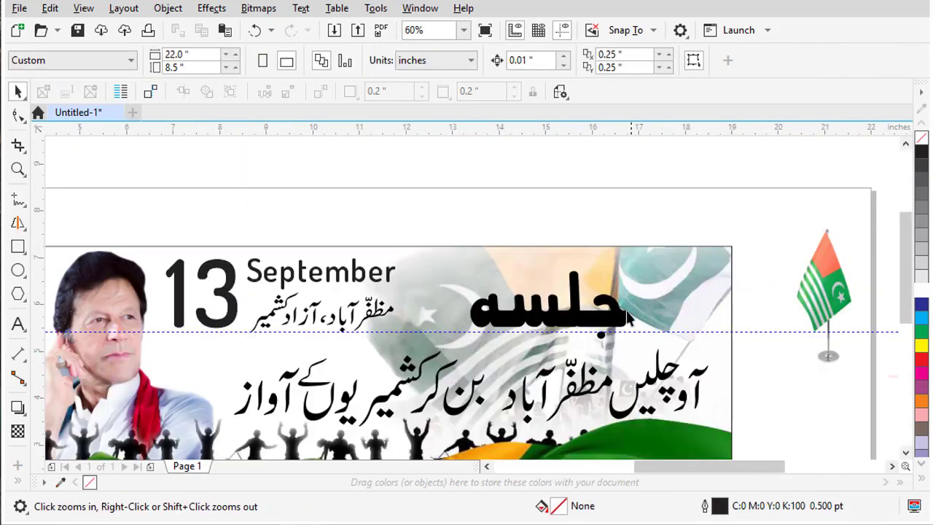
pyautogui.click(609, 314)
pyautogui.moveTo(630, 261); pyautogui.dragTo(649, 256)
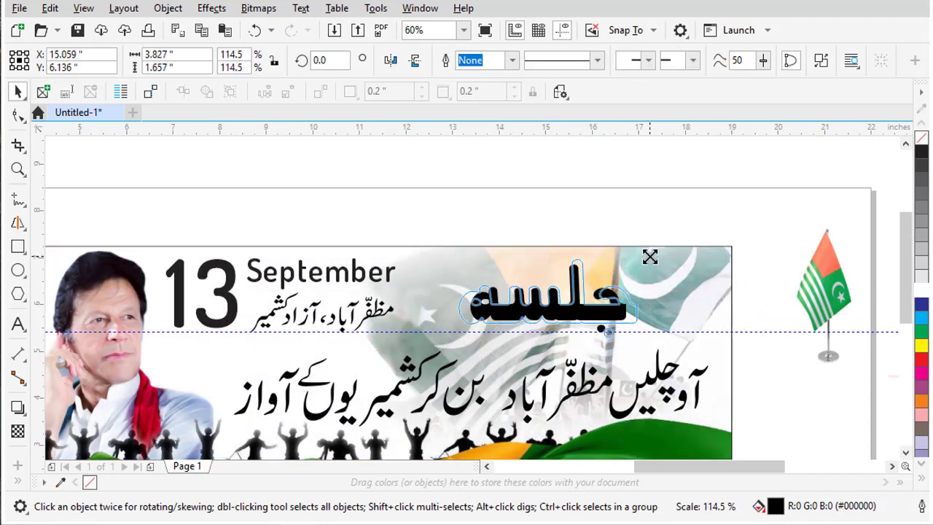
pyautogui.moveTo(631, 302); pyautogui.dragTo(617, 302)
pyautogui.press('Escape')
# - Delete the leftover Urdu text objects lying to the left of the banner
pyautogui.scroll(-2, 617, 301)
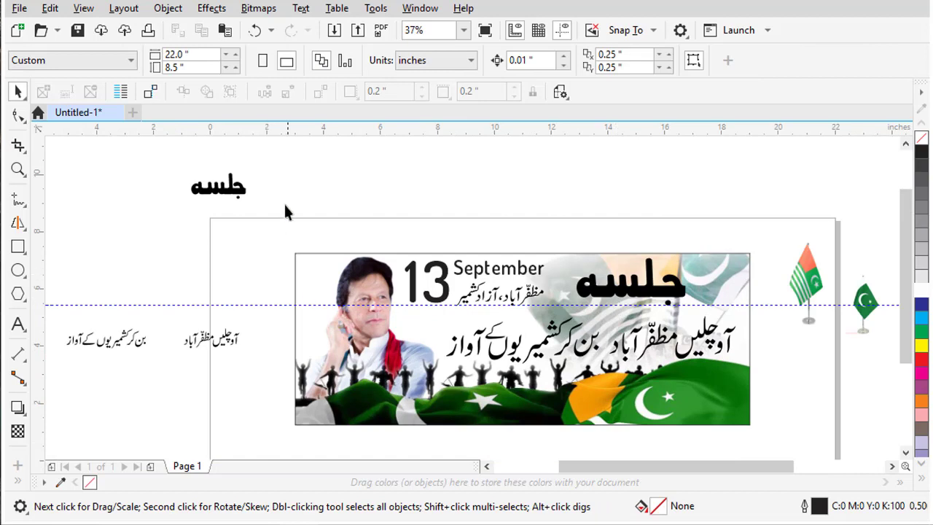
pyautogui.moveTo(42, 352); pyautogui.dragTo(47, 375)
pyautogui.press('Delete')
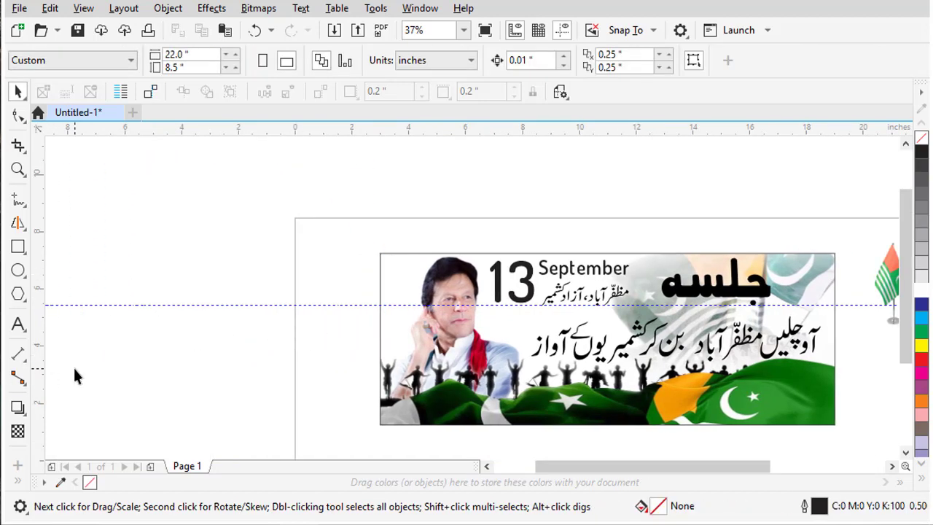
# - Give the slogan line a 5 pt, 60% black outline placed behind the fill and scaling with the object
pyautogui.scroll(1, 494, 367)
pyautogui.click(658, 269)
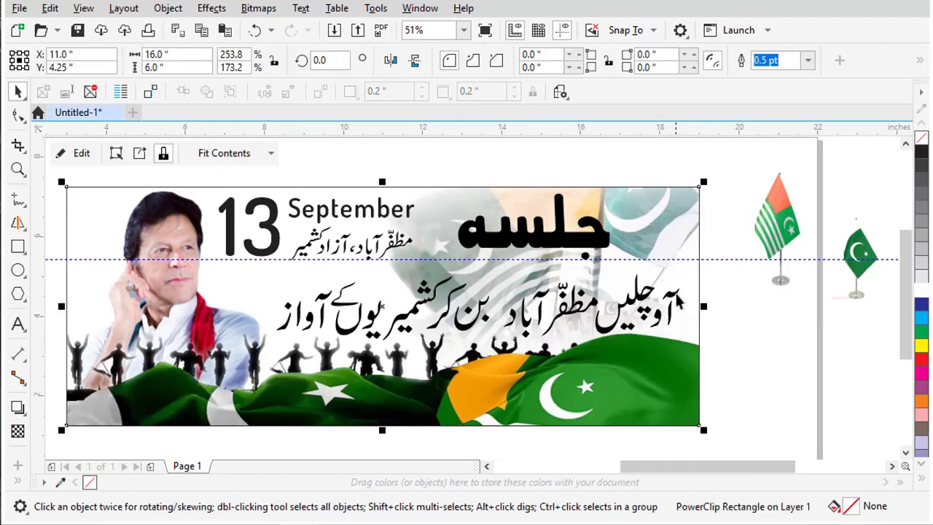
pyautogui.click(672, 293)
pyautogui.moveTo(672, 293); pyautogui.dragTo(672, 290)
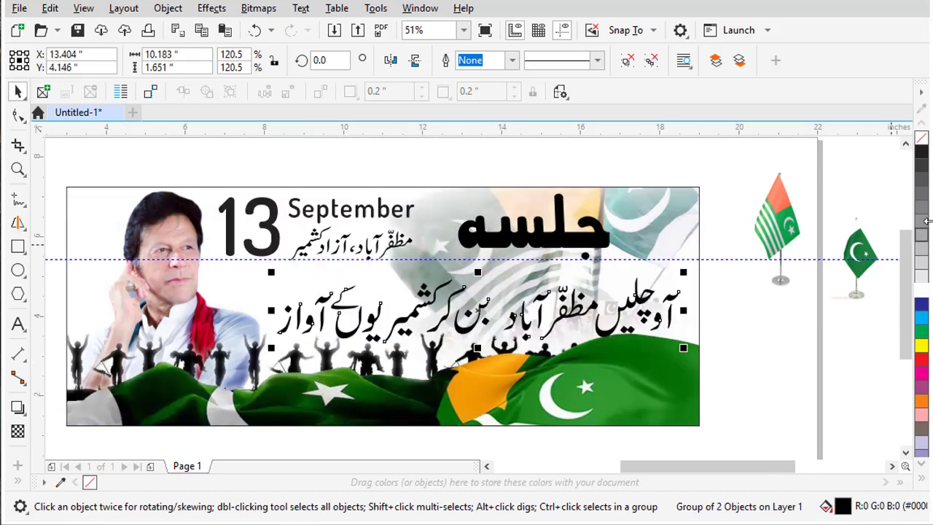
pyautogui.rightClick(922, 211)
pyautogui.press('F12')
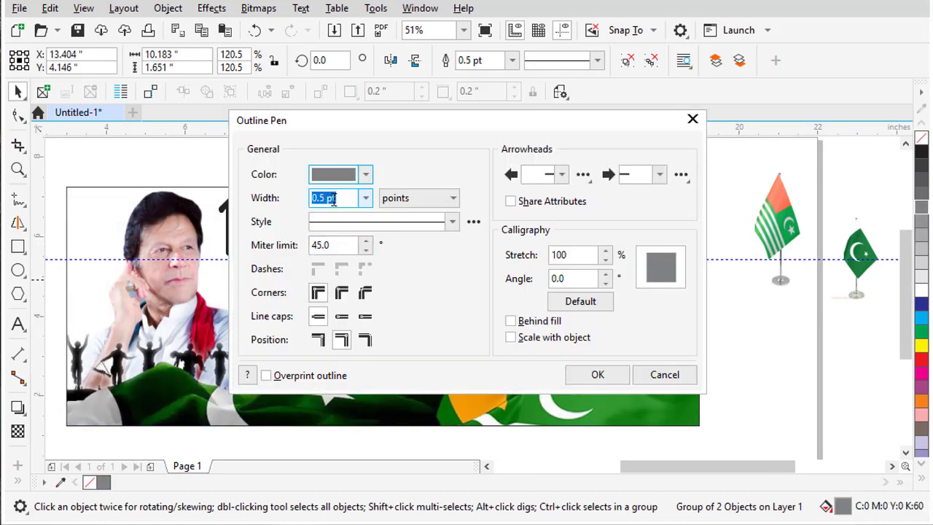
pyautogui.write('5')
pyautogui.press('Return')
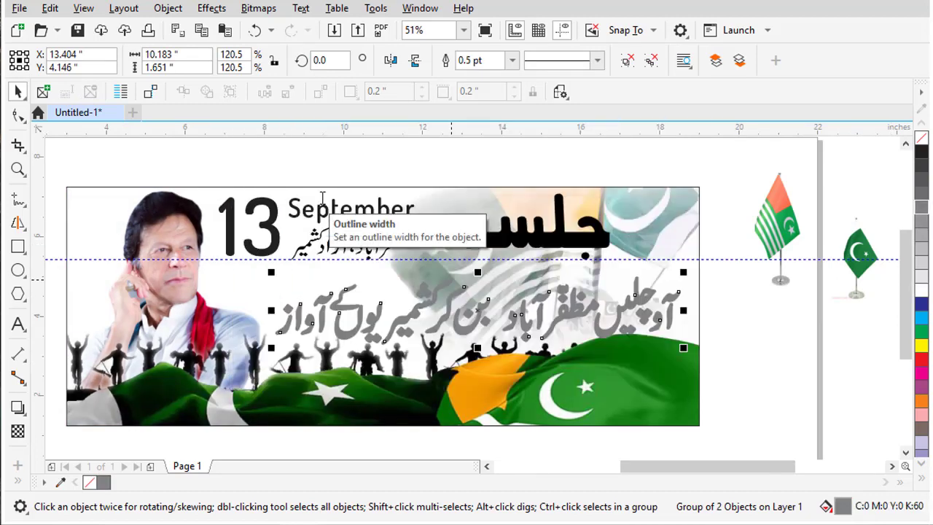
pyautogui.press('F12')
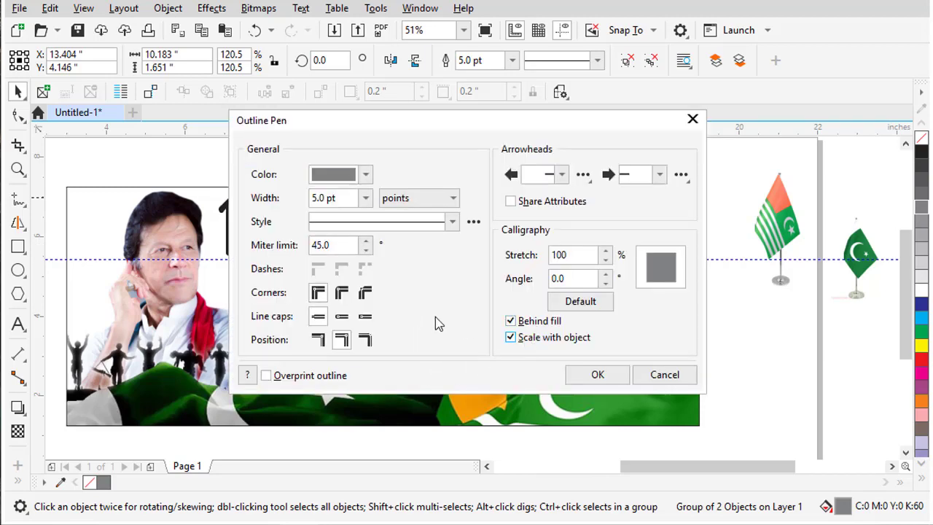
pyautogui.click(572, 374)
# - Offset a copy of the slogan line slightly up and left of the grey one, with red fill and white outline
pyautogui.press('F2')
pyautogui.moveTo(334, 262); pyautogui.dragTo(687, 384)
pyautogui.moveTo(617, 281); pyautogui.dragTo(612, 278)
pyautogui.click(922, 360)
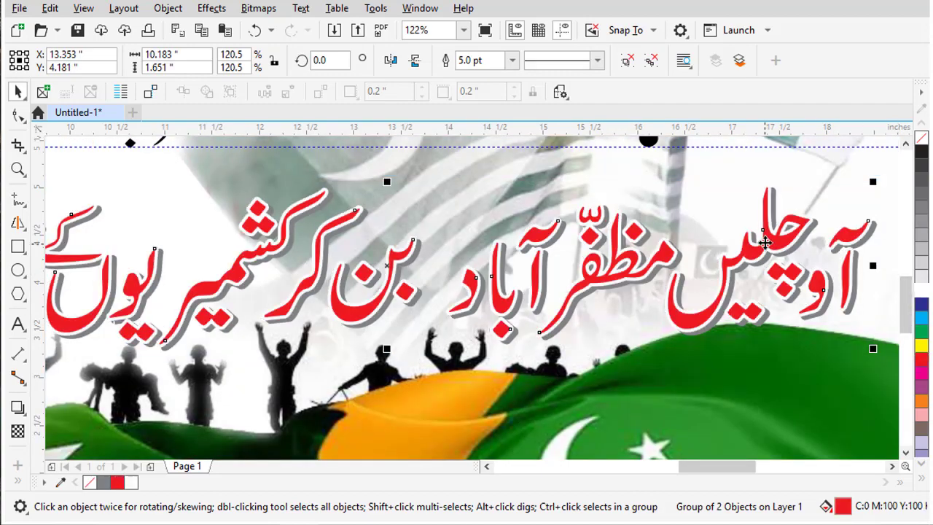
pyautogui.moveTo(771, 242); pyautogui.dragTo(768, 244)
# - Set the red slogan copy's white outline width to 10 pt
pyautogui.press('F12')
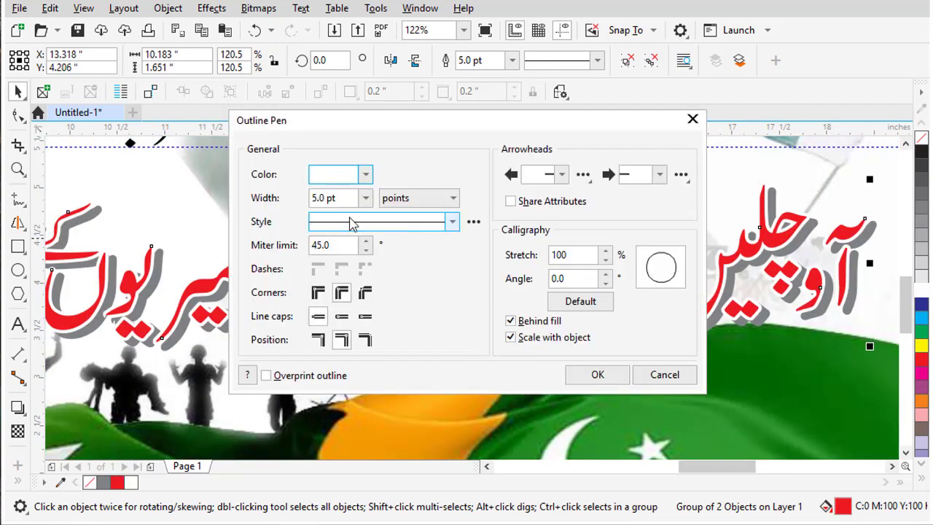
pyautogui.write('10')
pyautogui.press('Return')
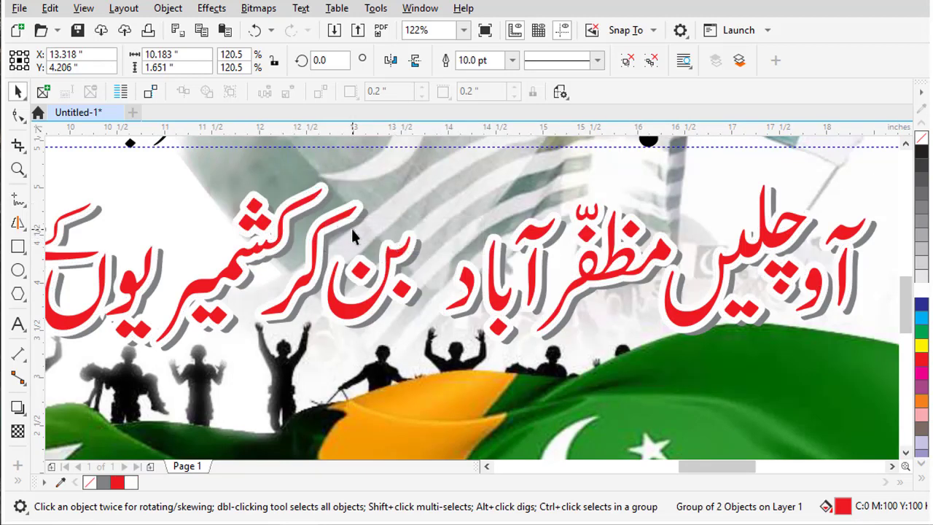
# - Set the white outline width of the red slogan copy to 7 pt
pyautogui.press('F12')
pyautogui.doubleClick(325, 200)
pyautogui.write('7')
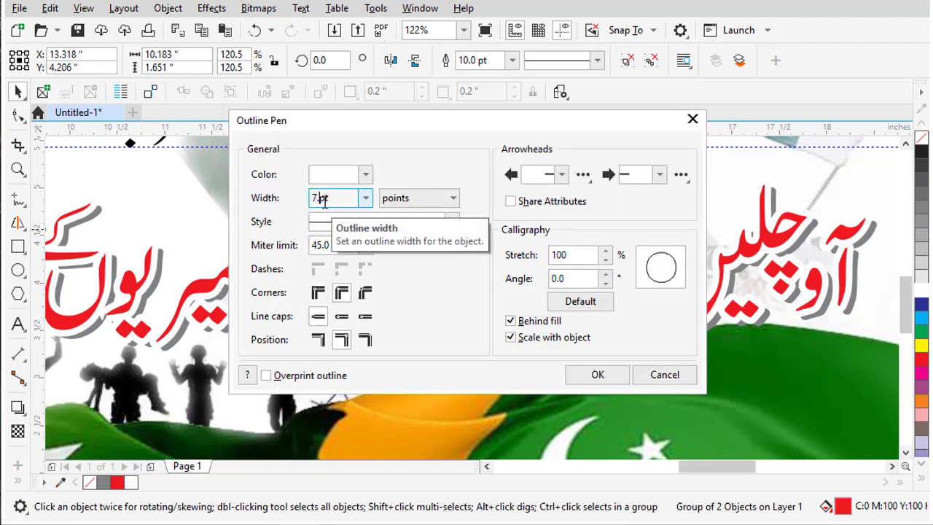
pyautogui.press('Return')
# - Try a red outline on the front slogan copy and undo it
pyautogui.click(521, 310)
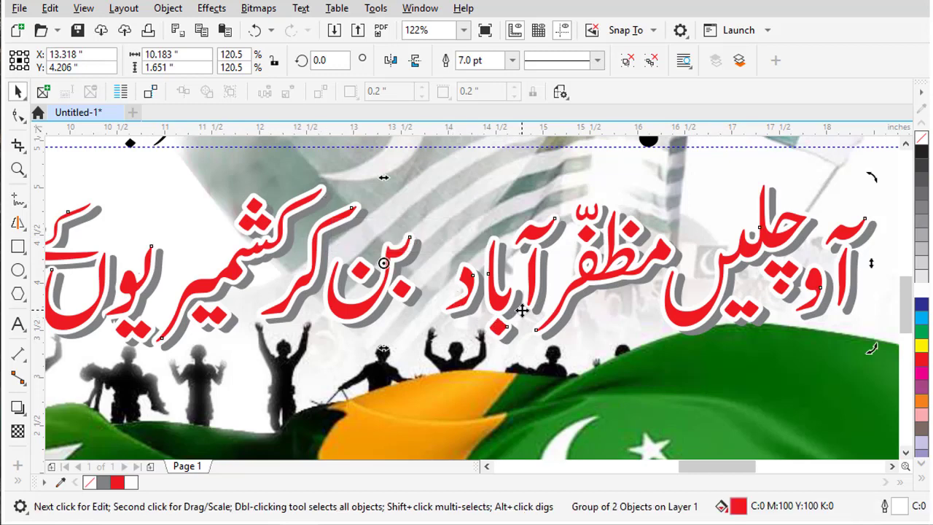
pyautogui.rightClick(921, 359)
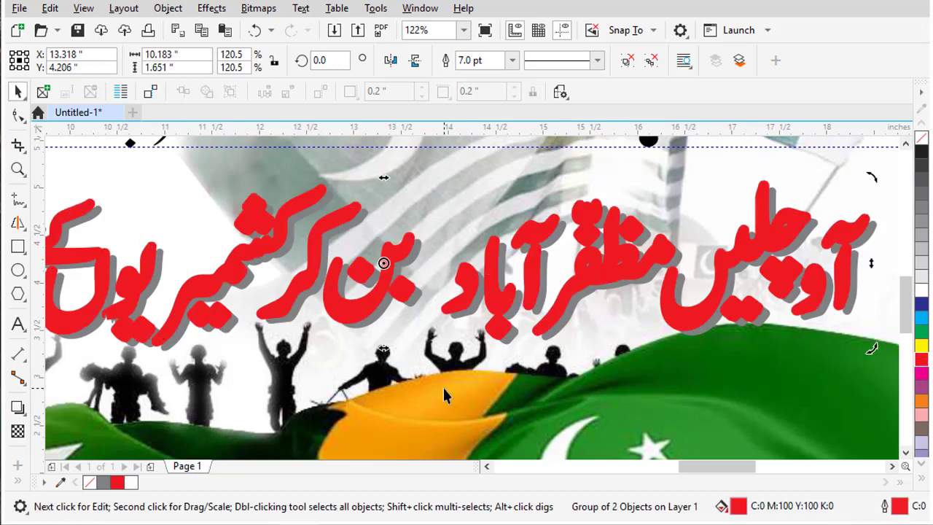
pyautogui.hotkey('ctrl', 'z')
pyautogui.press('Escape')
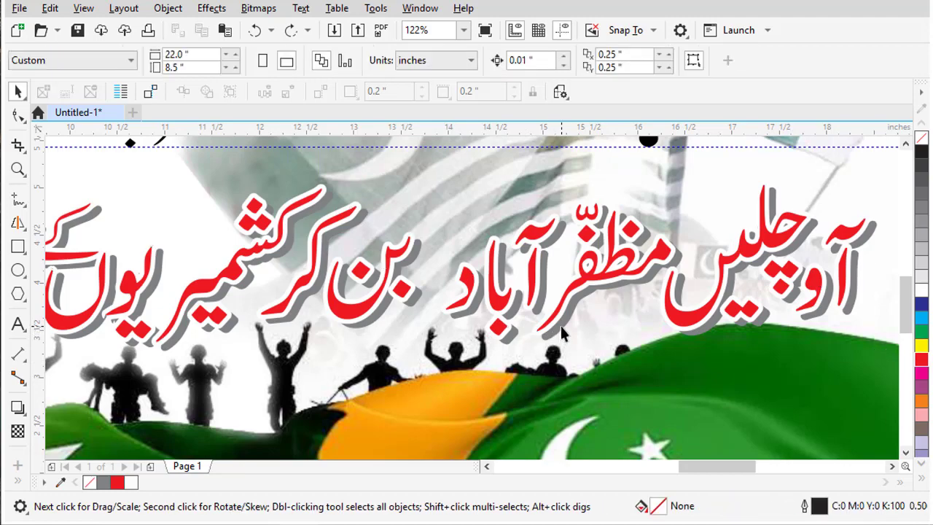
# - Nudge the grey slogan copy behind the red one 0.01 inch left and 0.01 inch up
pyautogui.moveTo(561, 326); pyautogui.dragTo(564, 339)
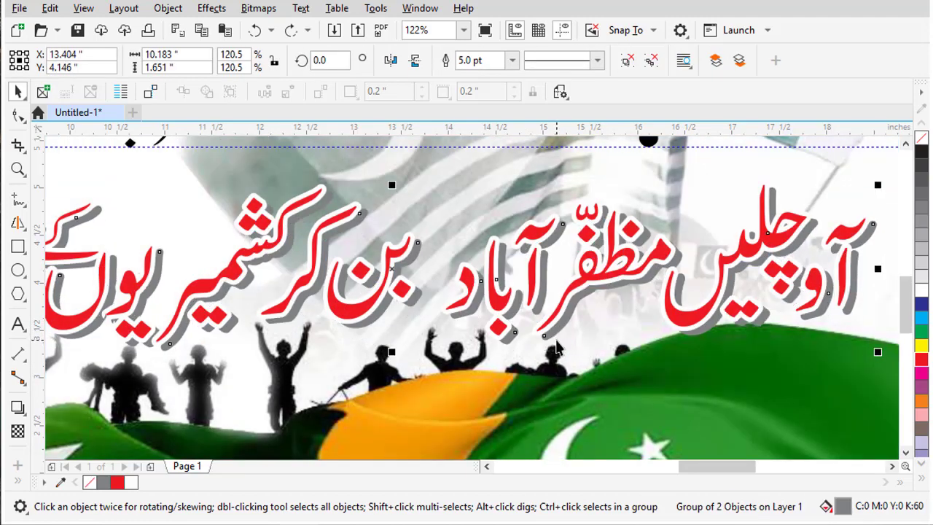
pyautogui.press('Left')
pyautogui.press('Up')
# - Try red, purple and orange as the colour of the rear slogan copy
pyautogui.rightClick(921, 365)
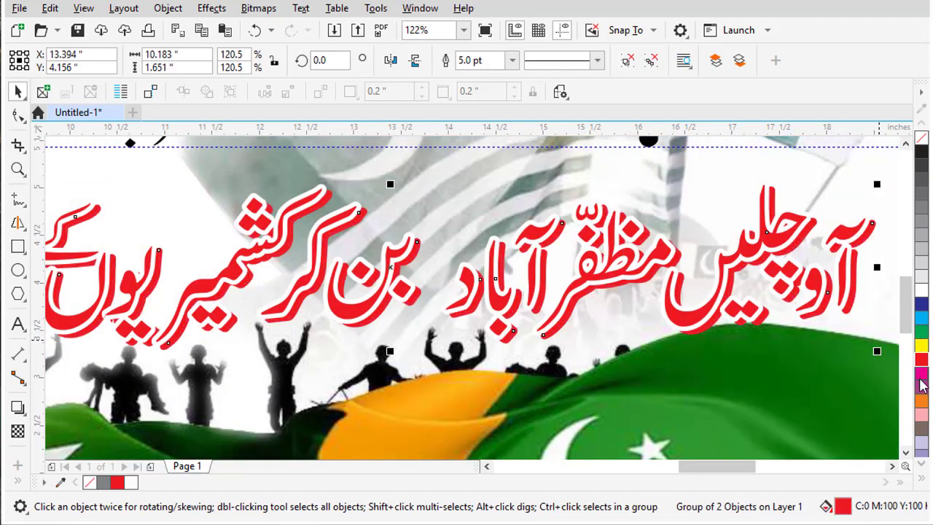
pyautogui.rightClick(919, 398)
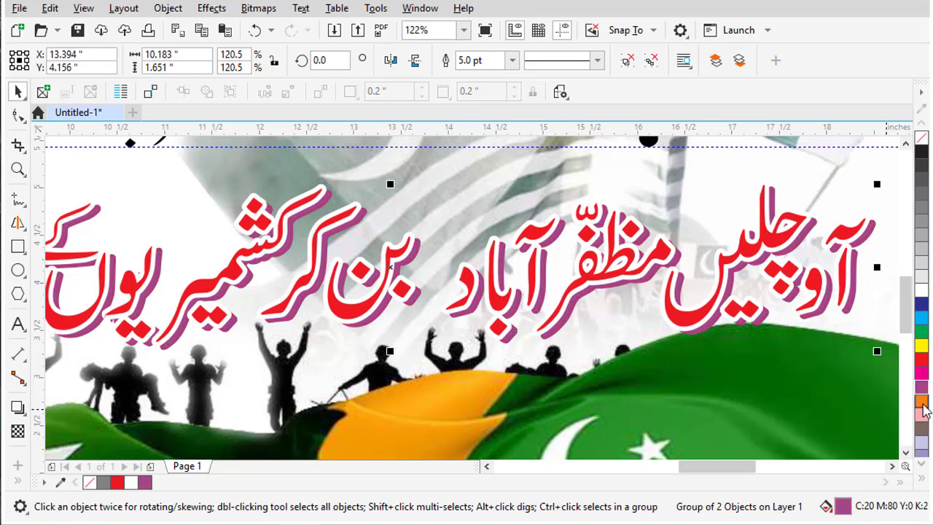
pyautogui.rightClick(921, 403)
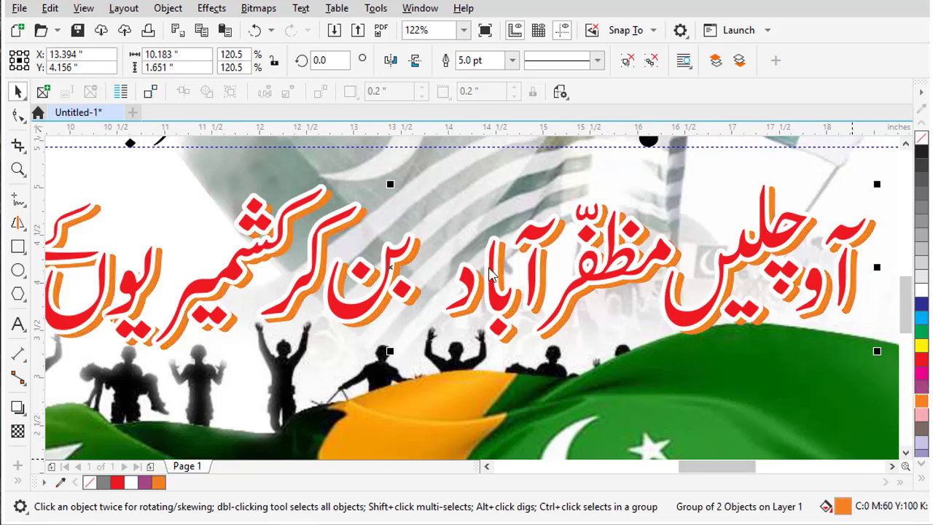
# - Darken the rear slogan copy's orange fill to a deeper shade in the HSB colour viewer
pyautogui.hotkey('shift', 'F11')
pyautogui.click(245, 111)
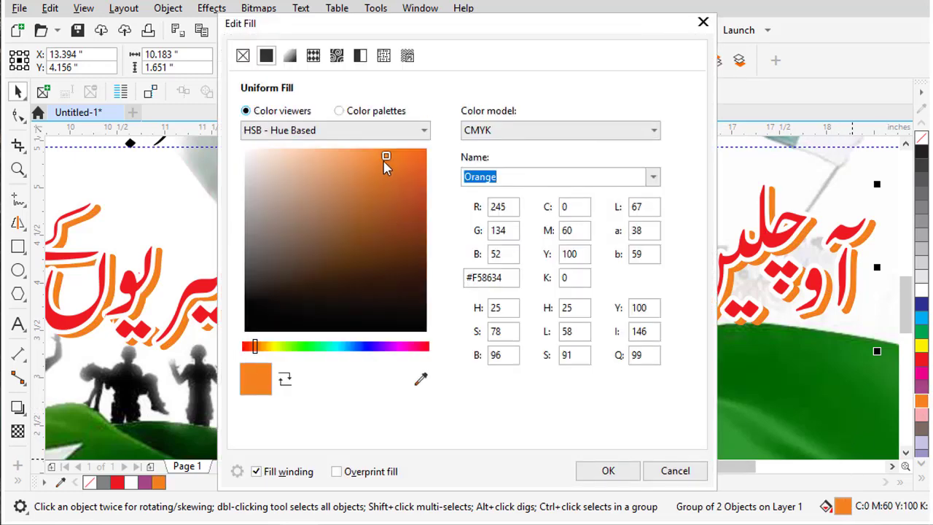
pyautogui.moveTo(383, 153); pyautogui.dragTo(415, 177)
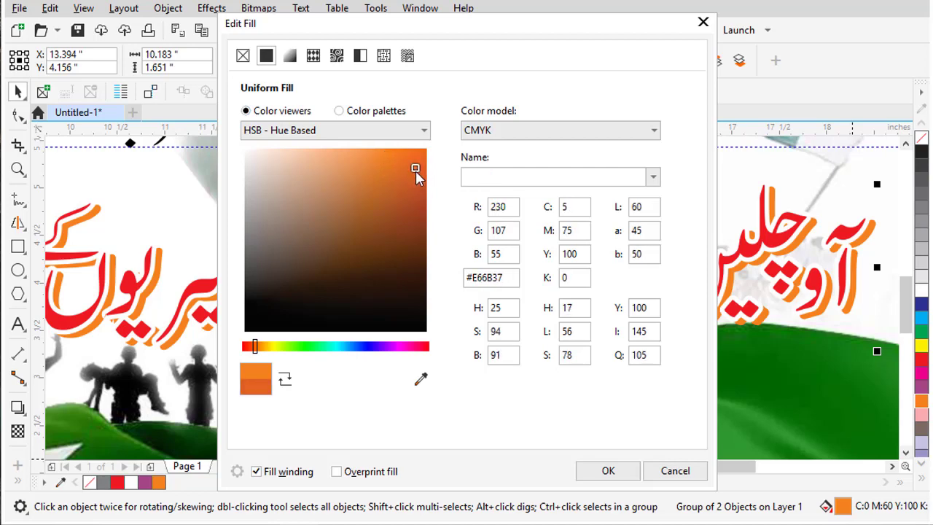
pyautogui.press('Return')
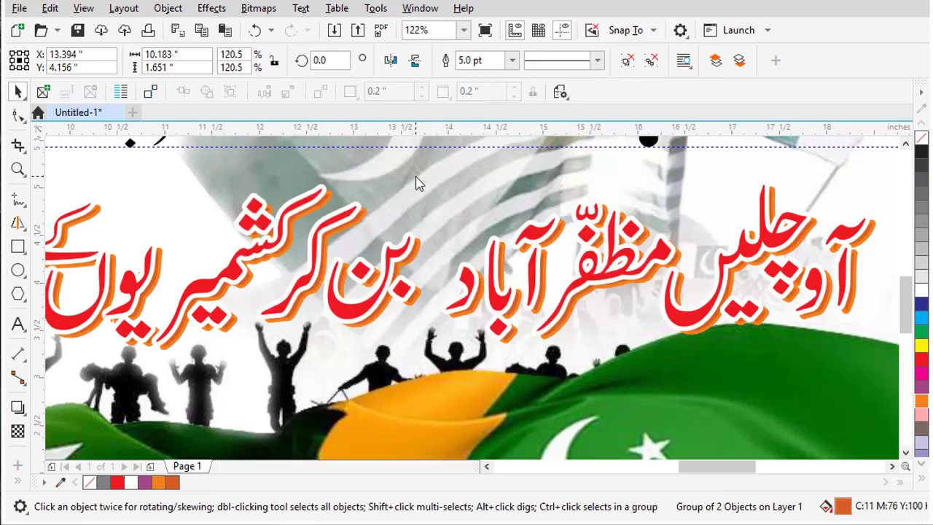
pyautogui.press('Escape')
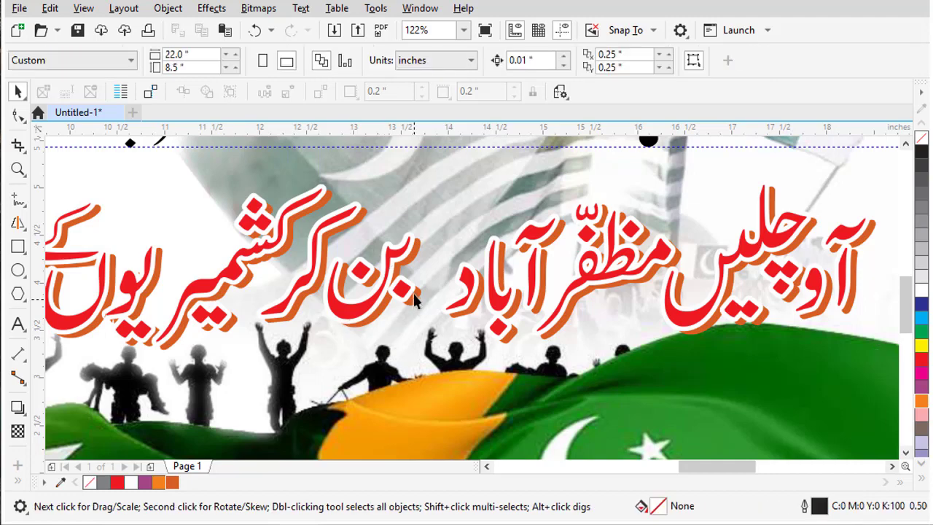
# - Fill the rear slogan copy with red while keeping its dark orange outline
pyautogui.click(406, 292)
pyautogui.press('F3')
pyautogui.press('F2')
pyautogui.moveTo(372, 230); pyautogui.dragTo(638, 338)
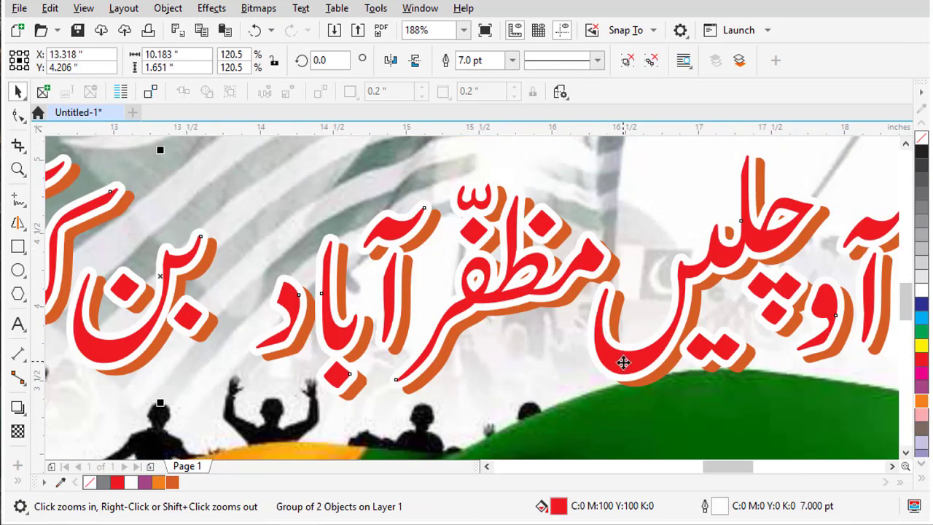
pyautogui.press('Escape')
pyautogui.click(654, 379)
pyautogui.click(922, 363)
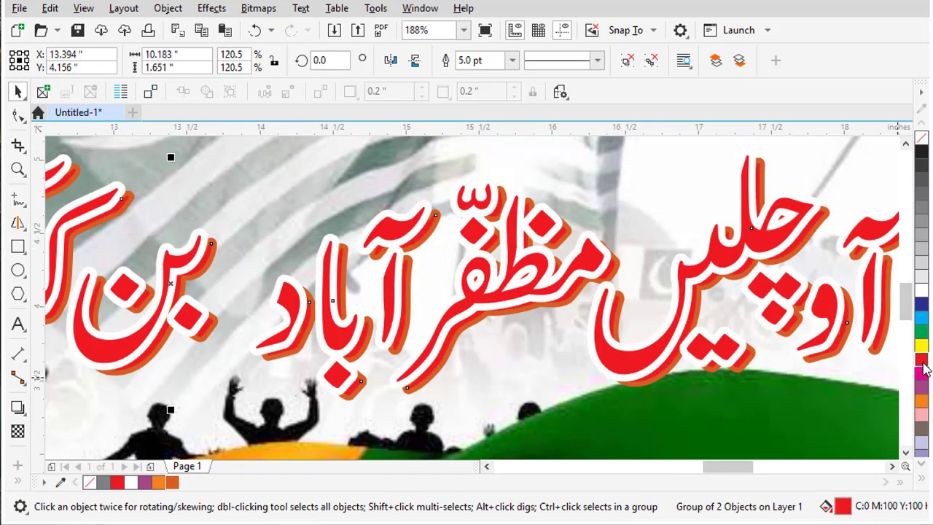
# - Darken the rear slogan copy's red fill by adding black, and apply the same dark red to its outline
pyautogui.doubleClick(843, 508)
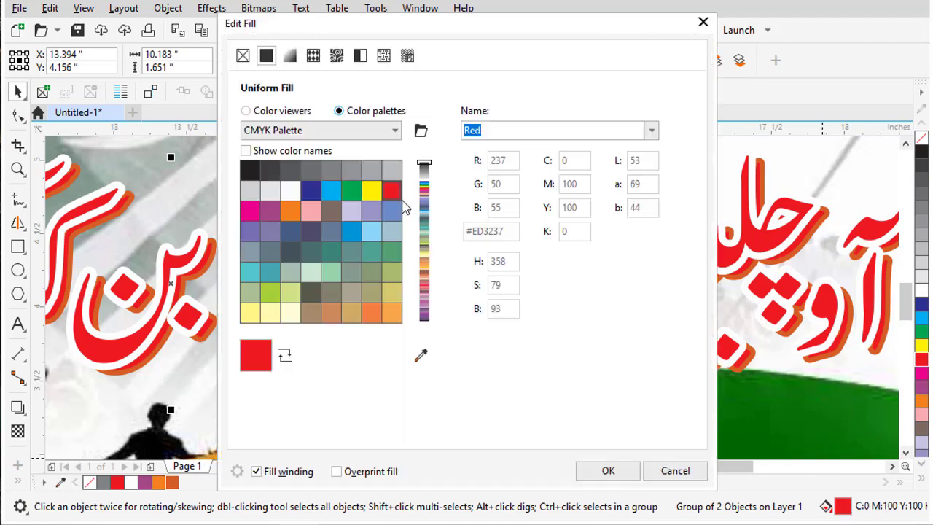
pyautogui.click(248, 111)
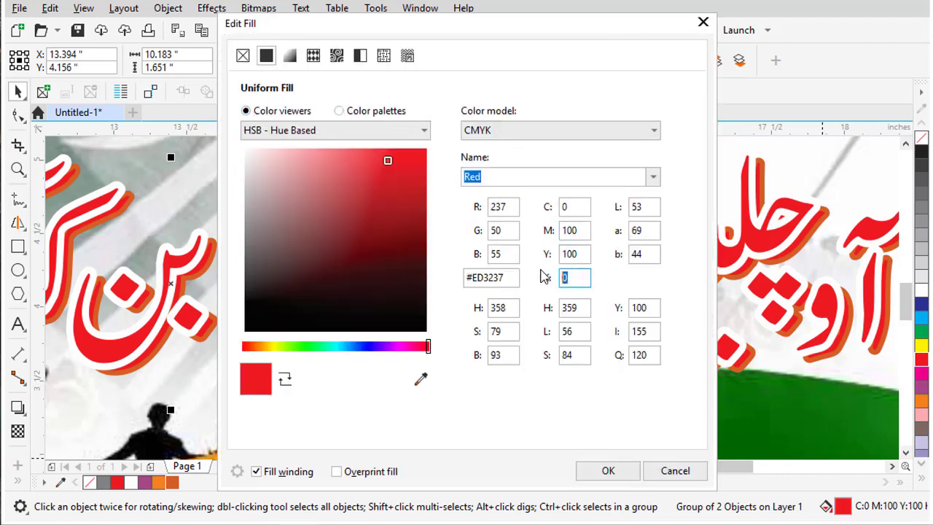
pyautogui.write('50')
pyautogui.press('Return')
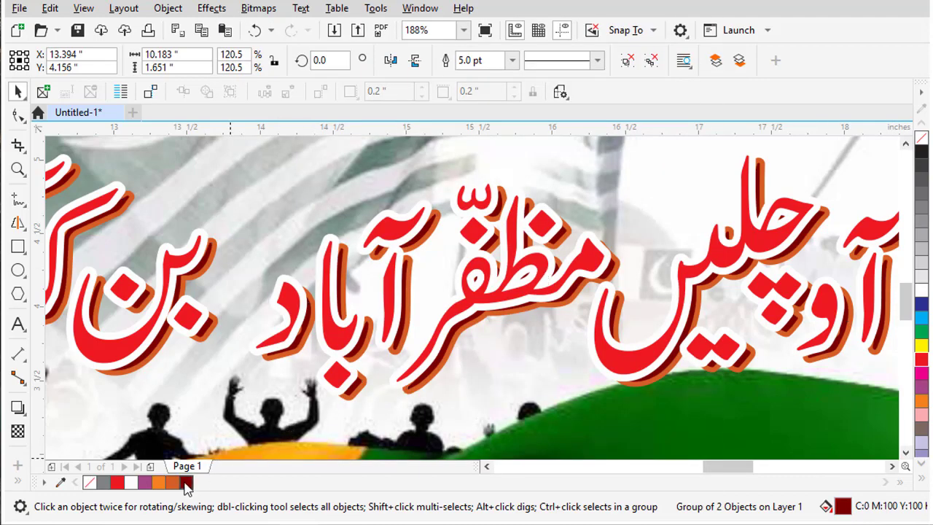
pyautogui.click(187, 484)
# - Duplicate the dark red slogan copy in place behind itself and colour the duplicate yellow
pyautogui.click(583, 259)
pyautogui.moveTo(618, 269); pyautogui.dragTo(623, 262)
pyautogui.click(625, 270)
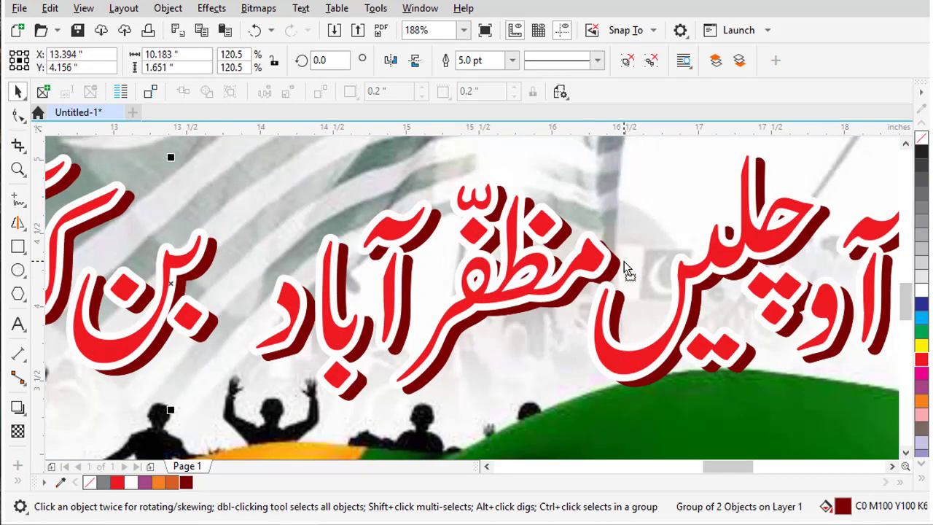
pyautogui.click(922, 347)
# - Apply a Gaussian Blur with a radius of 43.7 pixels to the yellow slogan duplicate
pyautogui.click(213, 8)
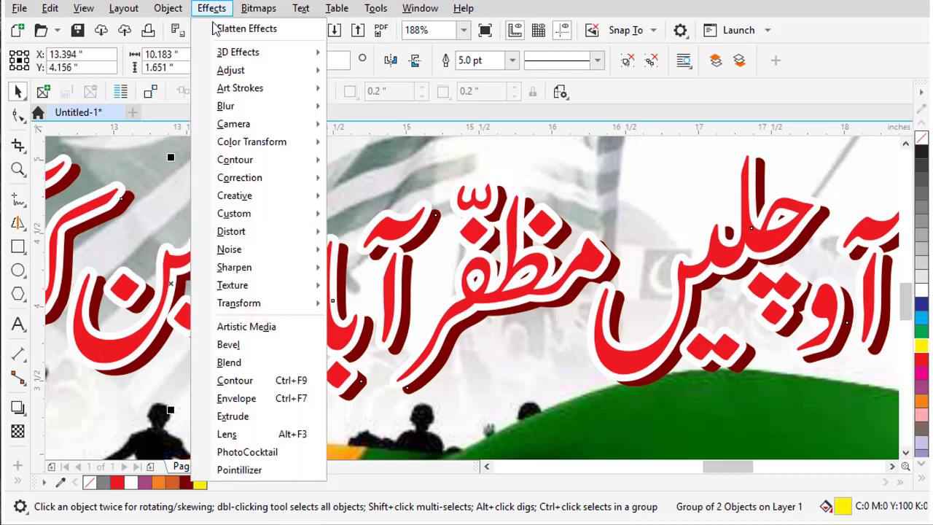
pyautogui.moveTo(232, 116)
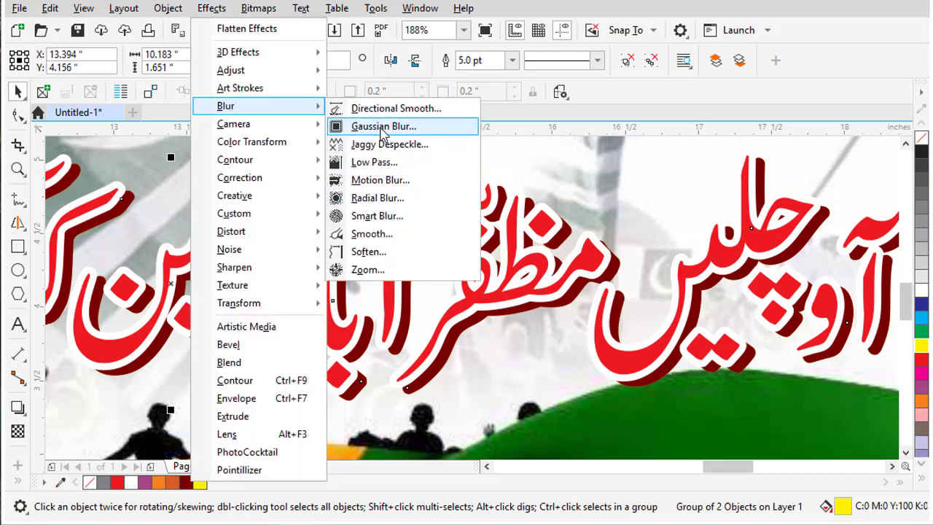
pyautogui.click(419, 127)
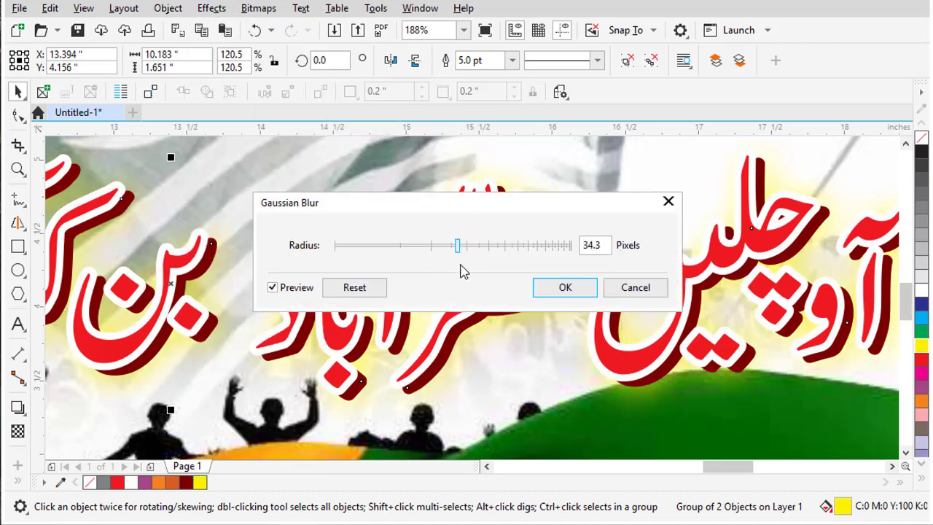
pyautogui.moveTo(459, 246); pyautogui.dragTo(466, 248)
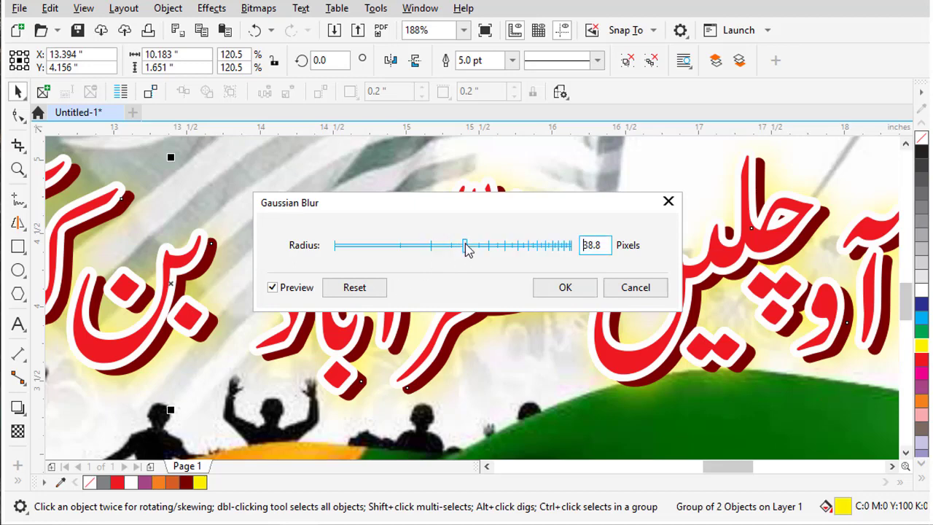
pyautogui.click(355, 288)
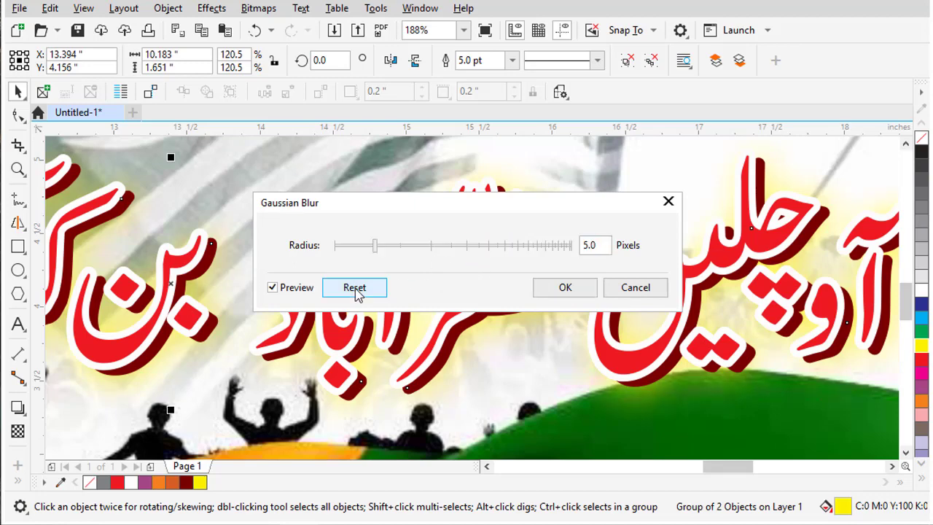
pyautogui.click(438, 249)
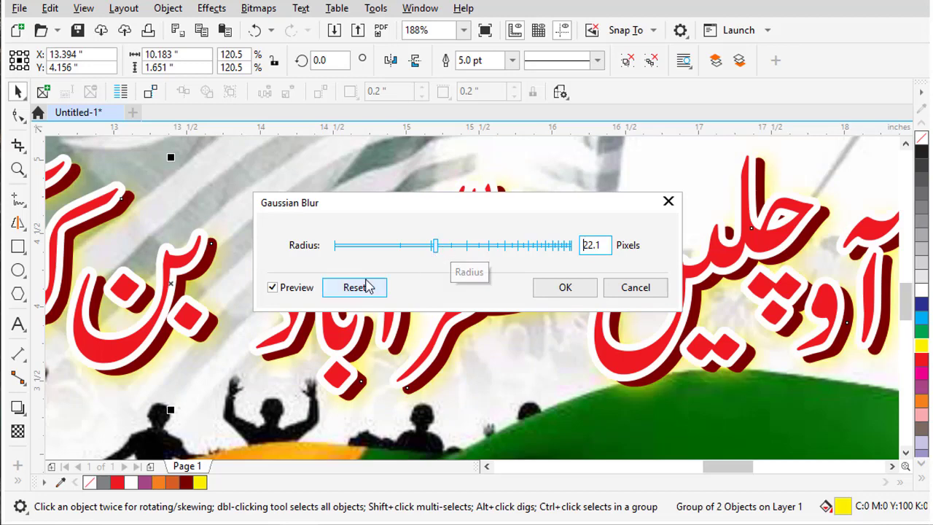
pyautogui.click(472, 247)
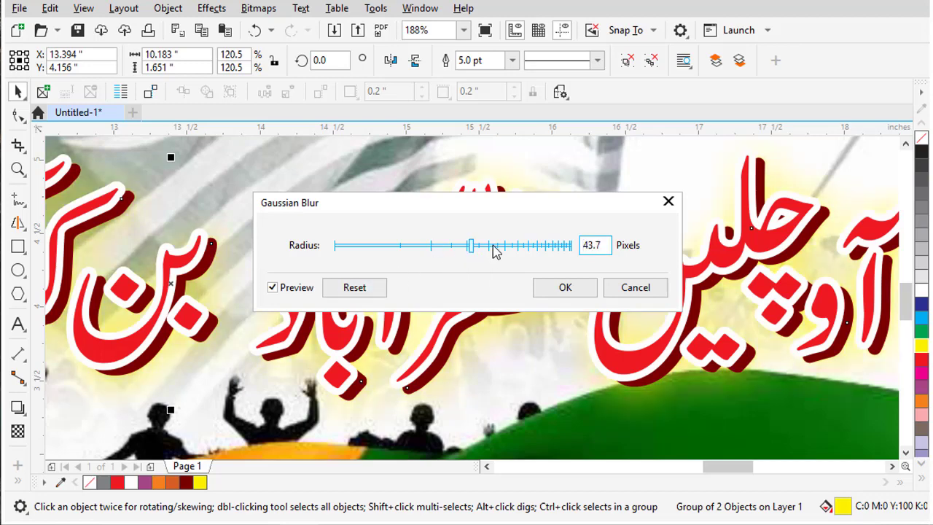
pyautogui.click(573, 288)
# - Recolour the blurred slogan glow orange after trying cyan
pyautogui.scroll(-4, 512, 283)
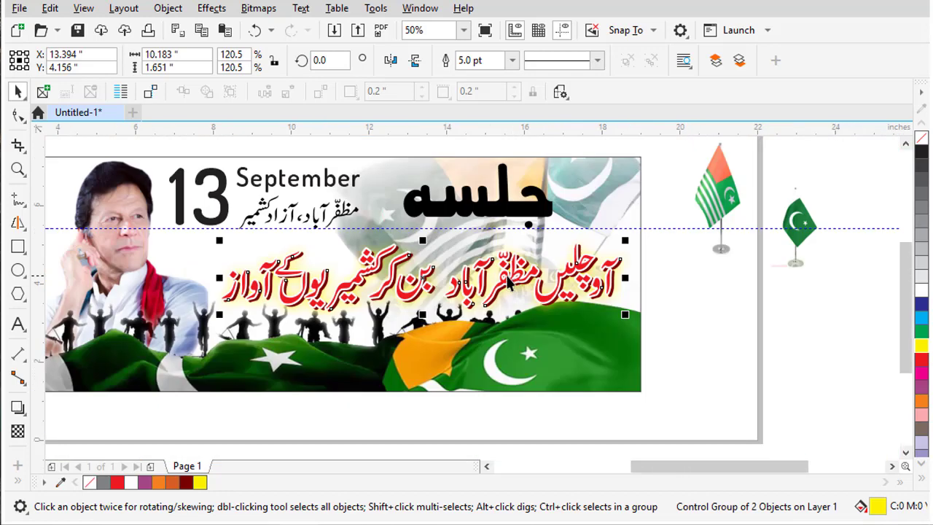
pyautogui.scroll(2, 518, 321)
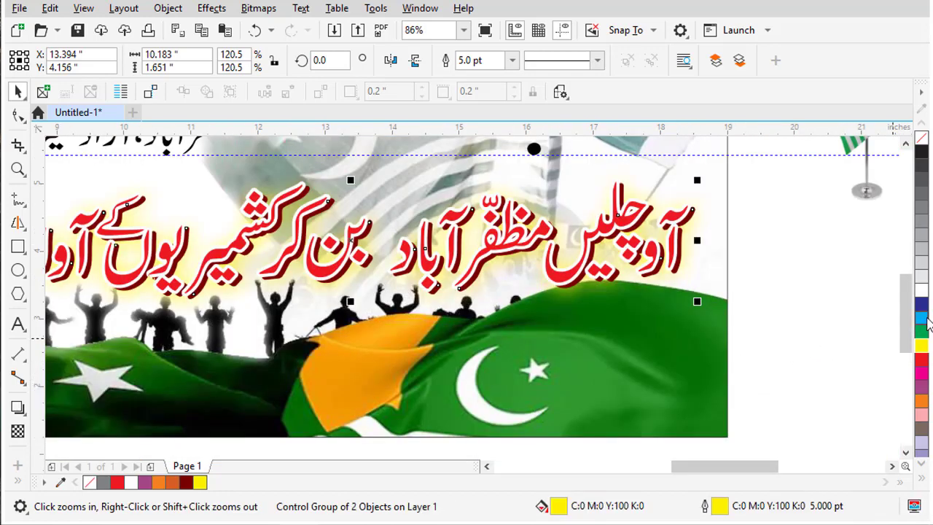
pyautogui.click(925, 318)
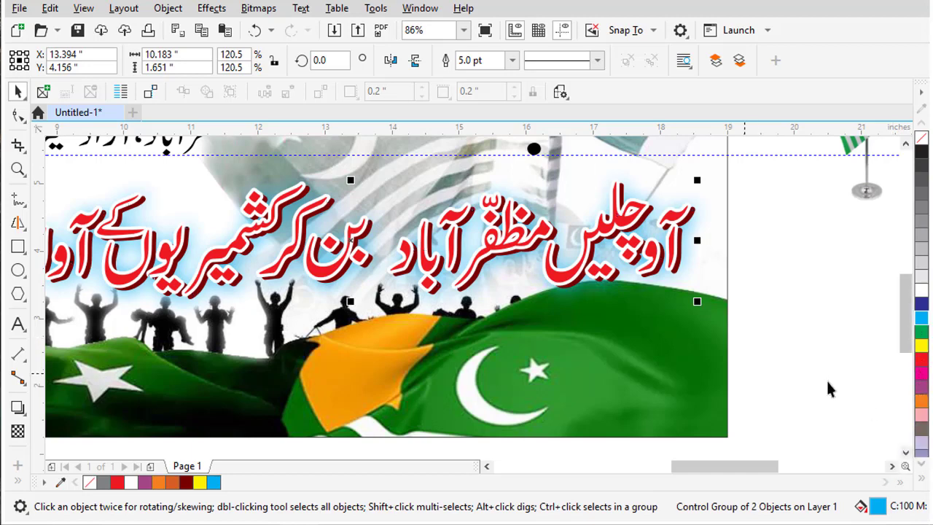
pyautogui.click(921, 400)
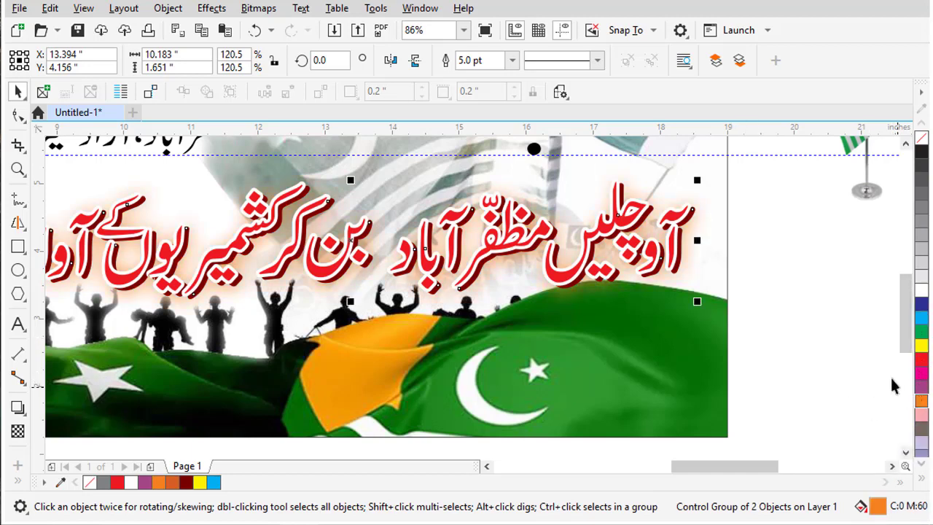
pyautogui.click(838, 352)
# - Group all layers of the slogan line together with the blurred glow
pyautogui.scroll(-2, 687, 279)
pyautogui.moveTo(733, 226); pyautogui.dragTo(362, 306)
pyautogui.hotkey('ctrl', 'g')
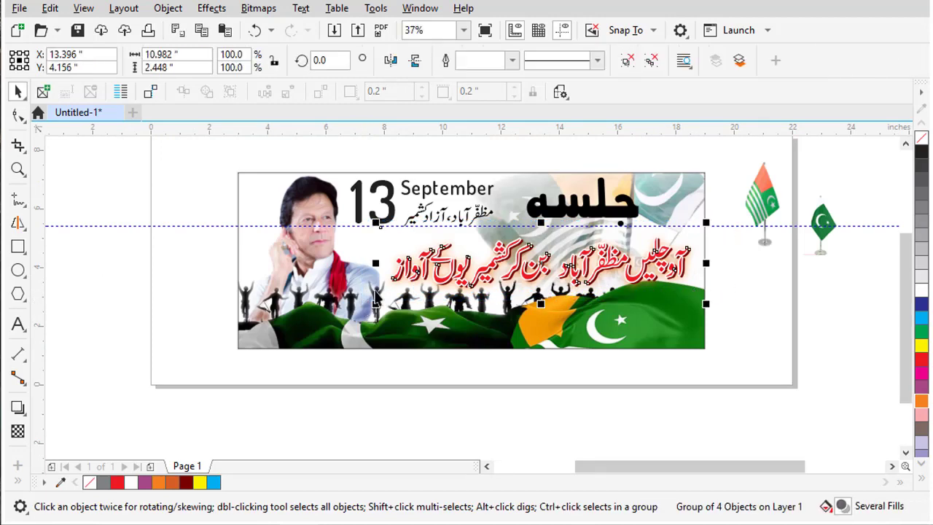
# - Scale the grouped slogan to 88.4% and move it slightly up to X 13.409", Y 4.35"
pyautogui.press('F2')
pyautogui.moveTo(349, 213); pyautogui.dragTo(740, 346)
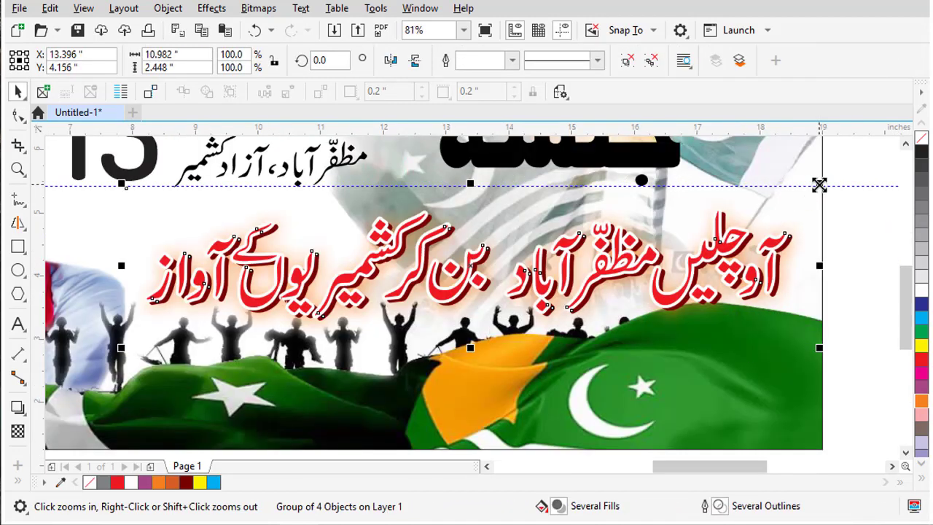
pyautogui.moveTo(819, 185); pyautogui.dragTo(779, 196)
pyautogui.moveTo(707, 251)
pyautogui.mouseDown()
pyautogui.moveTo(701, 234)
pyautogui.moveTo(699, 244)
pyautogui.mouseUp()
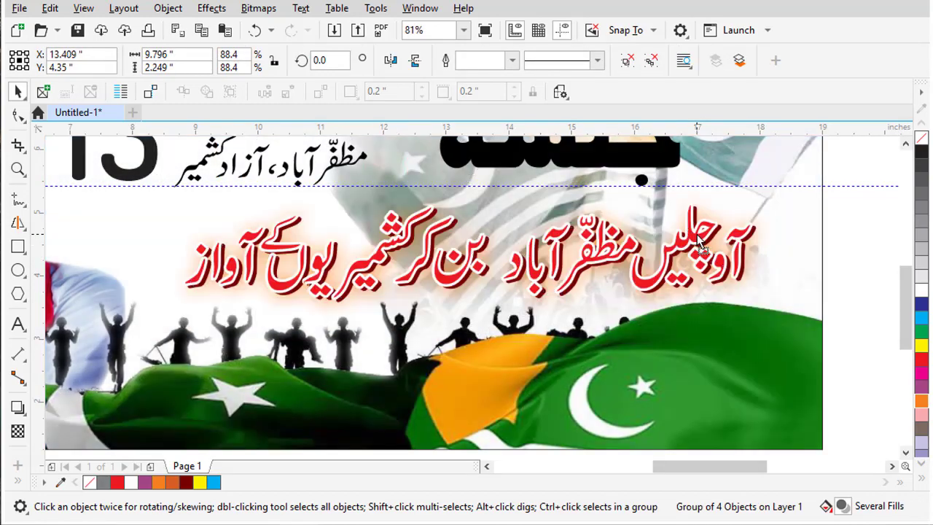
pyautogui.press('Escape')
pyautogui.press('F4')
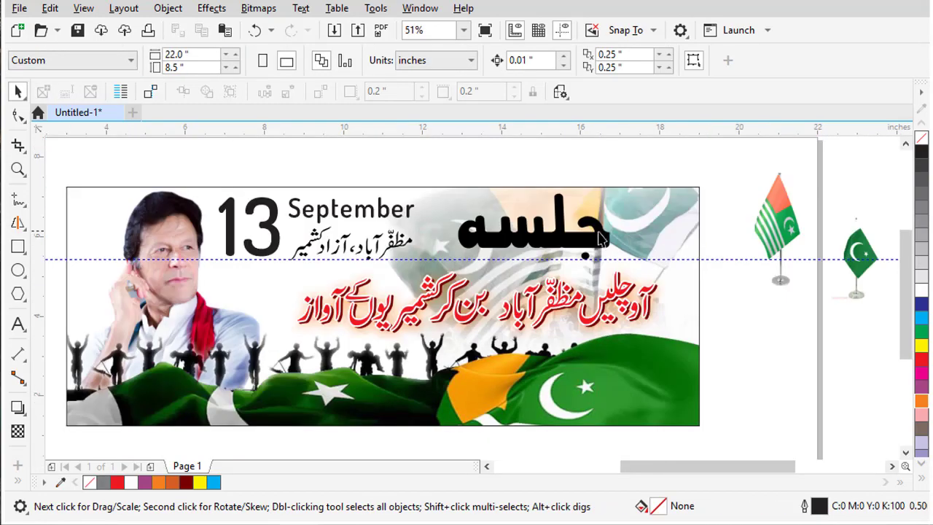
# - Fill the جلسہ heading with blue (C100 M100 Y0 K0) and give it a white outline
pyautogui.click(602, 239)
pyautogui.press('z')
pyautogui.moveTo(625, 332); pyautogui.dragTo(781, 348)
pyautogui.moveTo(614, 260); pyautogui.dragTo(627, 261)
pyautogui.hotkey('ctrl', 'z')
pyautogui.press('g')
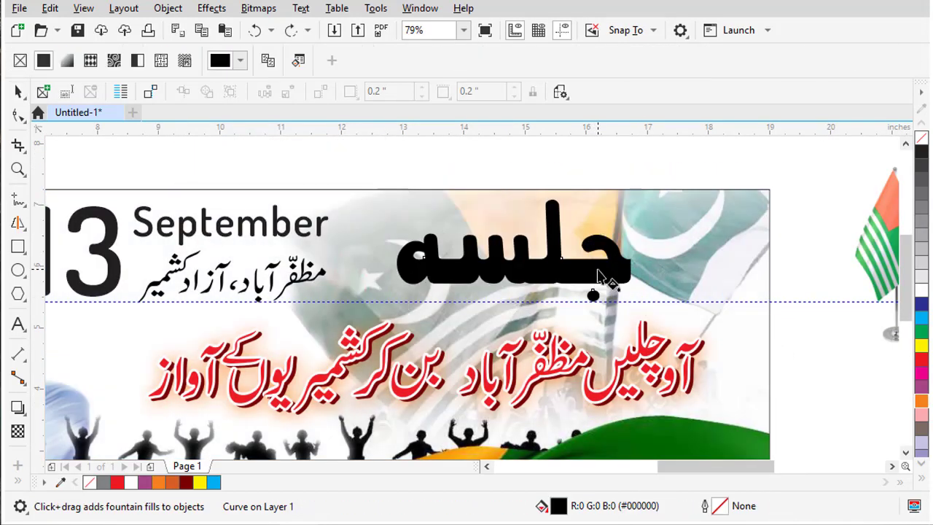
pyautogui.press('space')
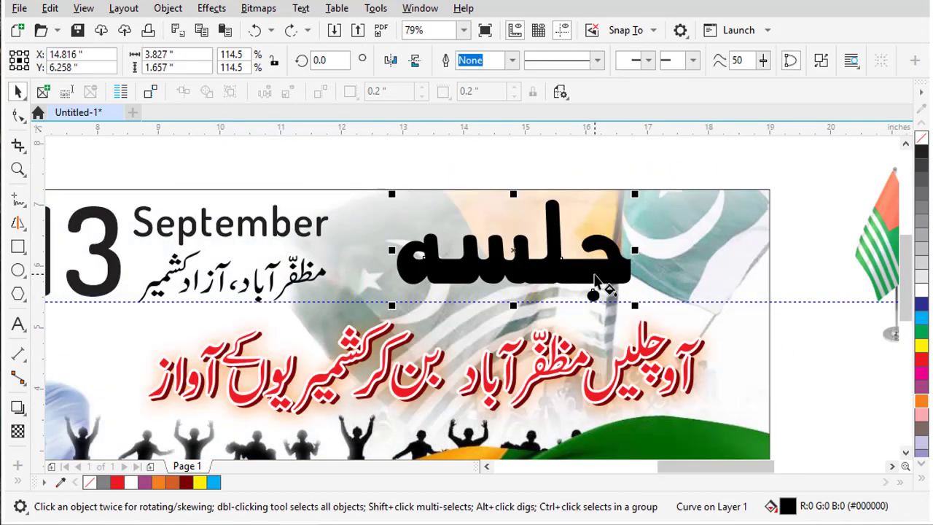
pyautogui.click(923, 304)
pyautogui.rightClick(923, 291)
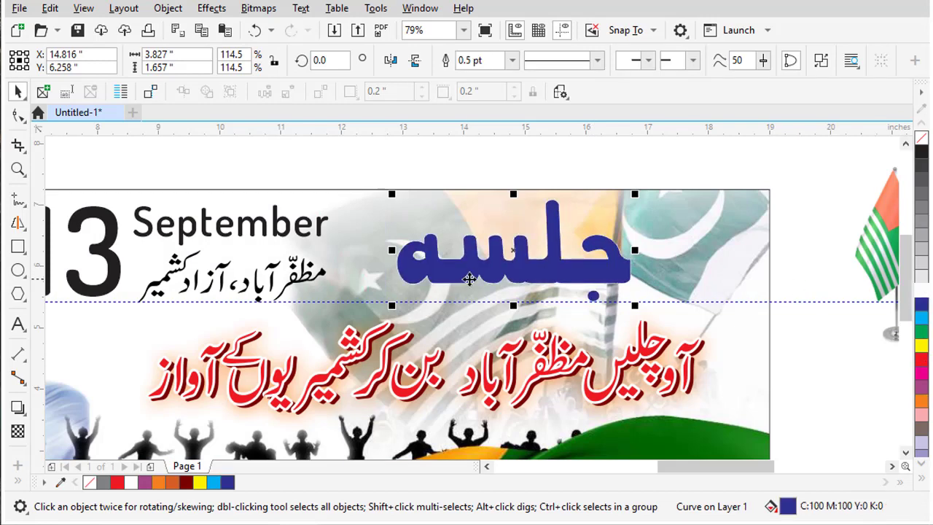
# - Set the heading's outline to 5 pt with round corners, placed behind the fill and scaling with the object
pyautogui.press('F12')
pyautogui.click(320, 196)
pyautogui.write('5')
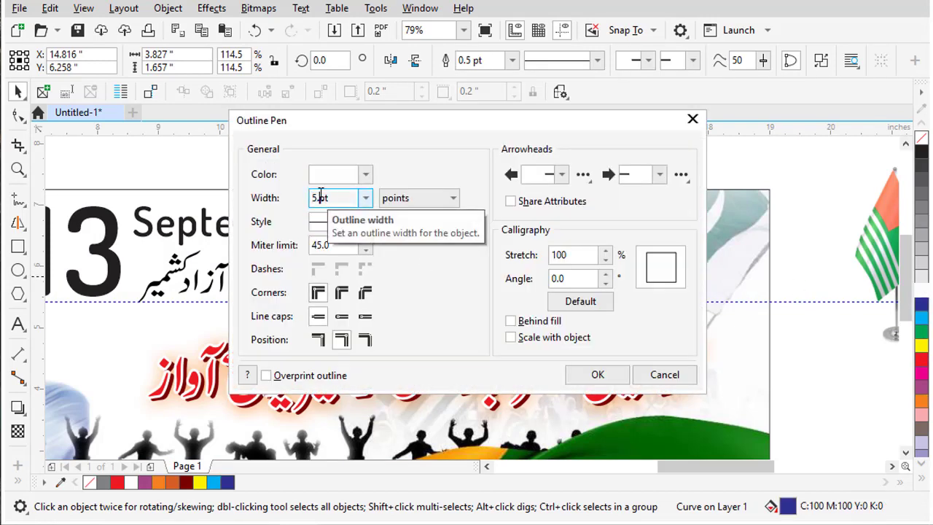
pyautogui.press('Tab')
pyautogui.click(510, 336)
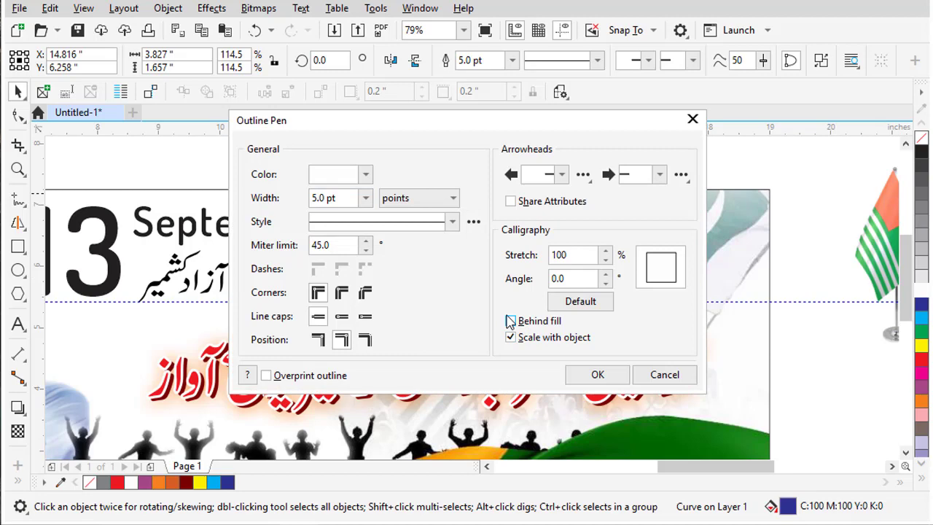
pyautogui.click(341, 293)
pyautogui.click(597, 375)
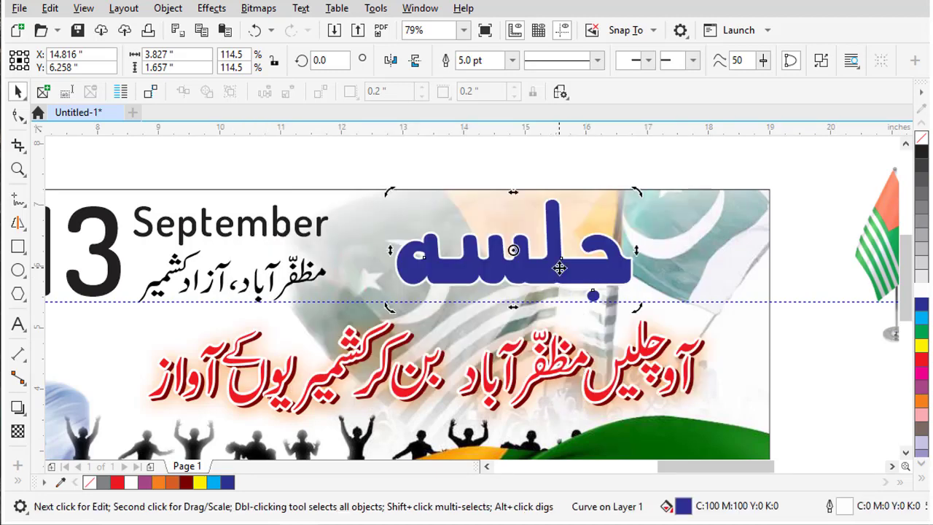
# - Increase the heading's white outline width to 10 pt
pyautogui.press('F12')
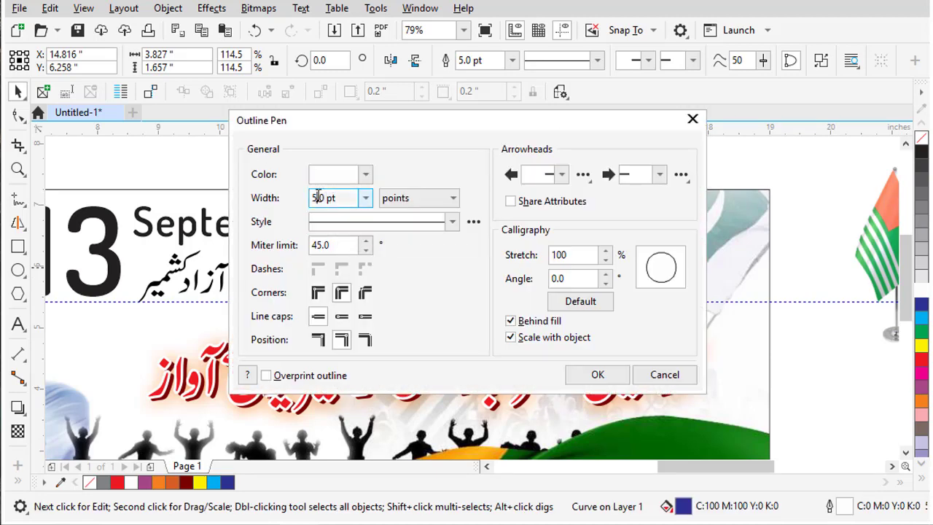
pyautogui.write('10')
pyautogui.press('Return')
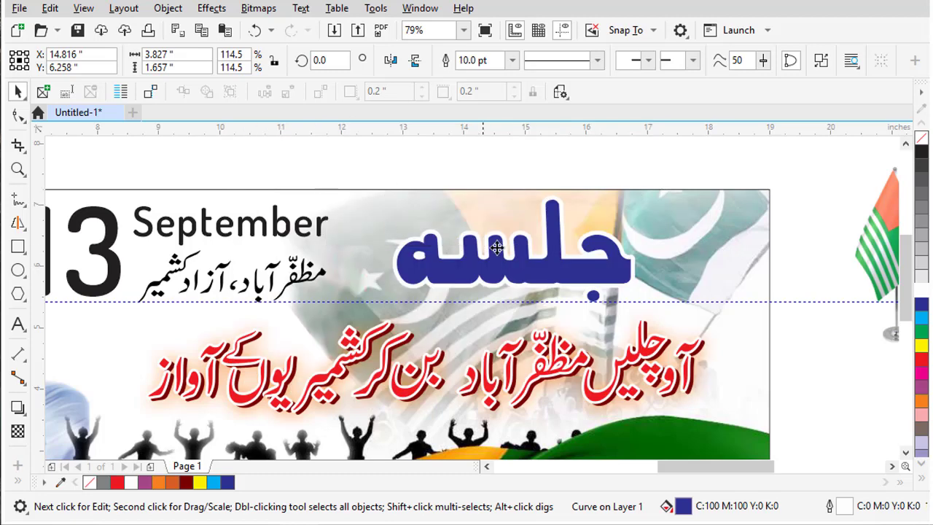
# - Create a copy of the heading behind it, offset to X 14.836", Y 6.228", with orange fill and outline
pyautogui.click(465, 253)
pyautogui.press('Down')
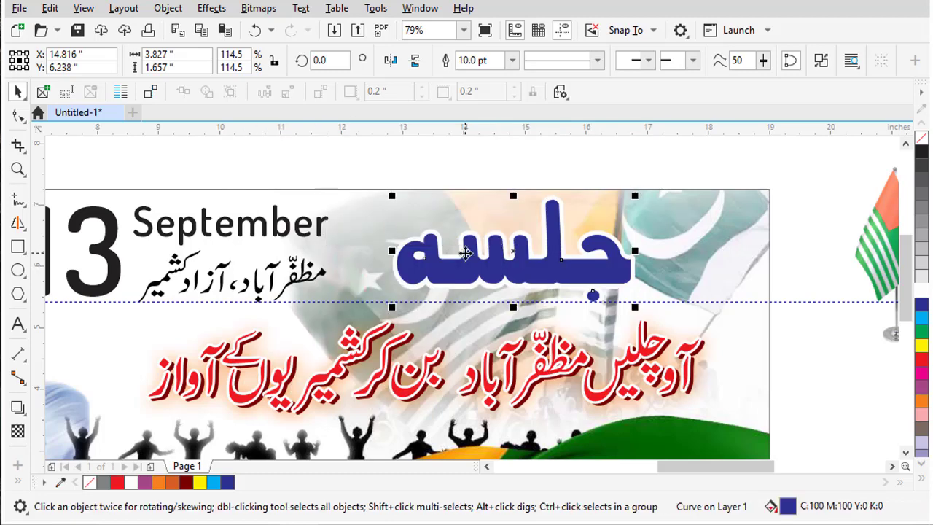
pyautogui.rightClick(920, 409)
# - Apply a Gaussian Blur with a radius of 43.7 pixels to the orange heading copy
pyautogui.press('z')
pyautogui.moveTo(439, 201); pyautogui.dragTo(661, 323)
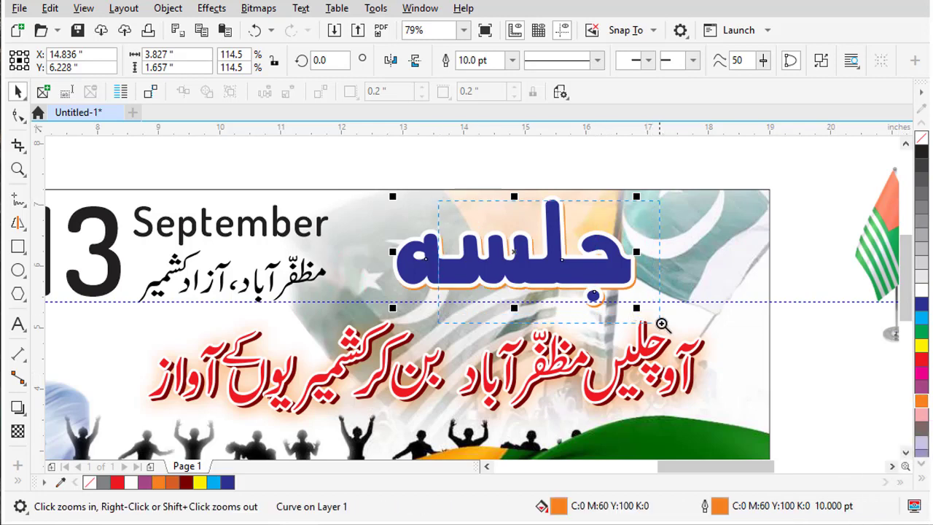
pyautogui.click(260, 8)
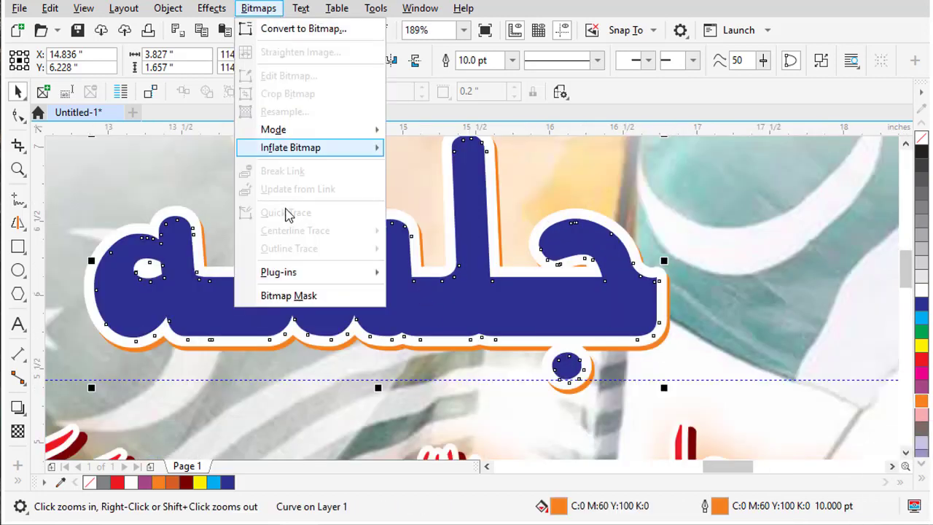
pyautogui.click(212, 8)
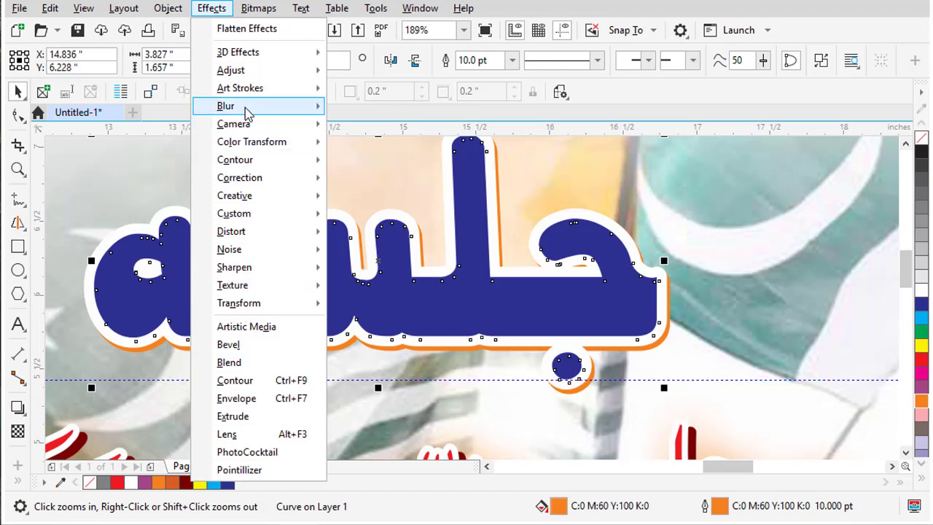
pyautogui.moveTo(248, 109)
pyautogui.click(379, 123)
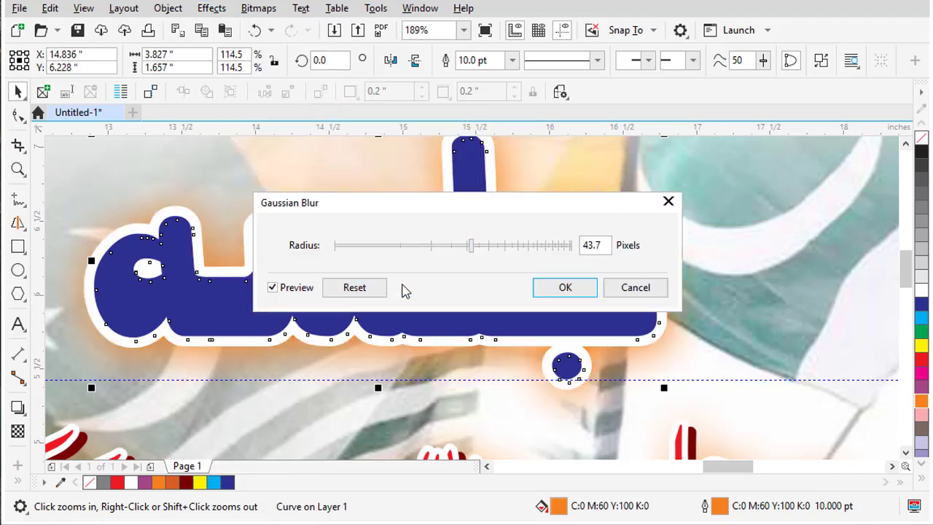
pyautogui.click(565, 287)
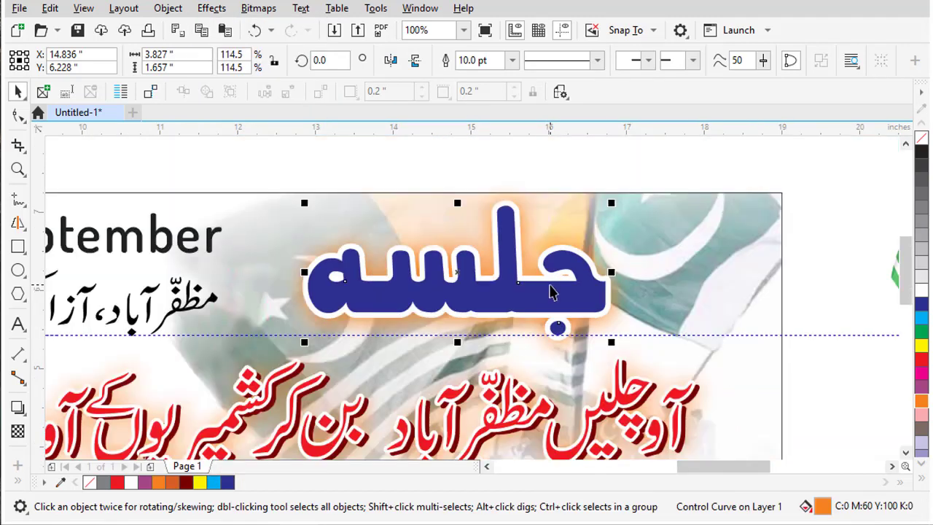
# - Recolour the heading's blurred glow cyan and fill the heading itself with green
pyautogui.click(921, 319)
pyautogui.click(537, 297)
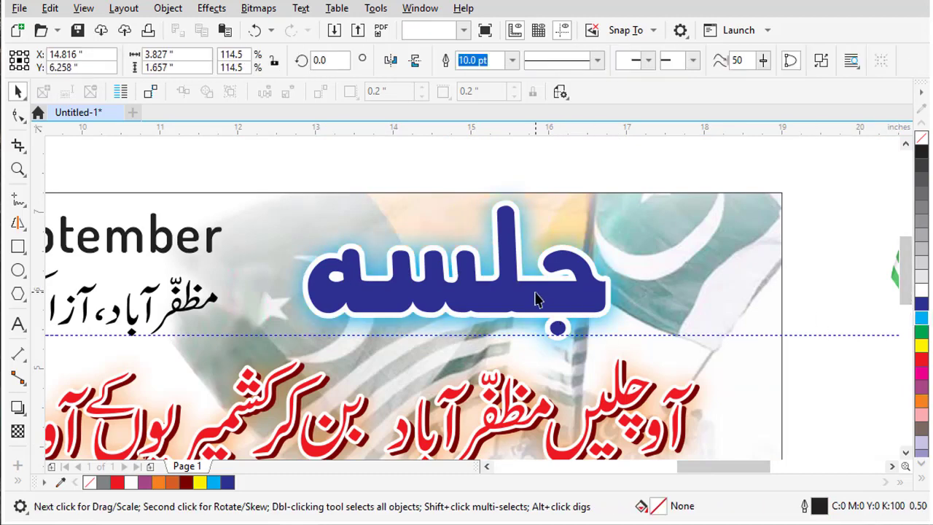
pyautogui.click(921, 331)
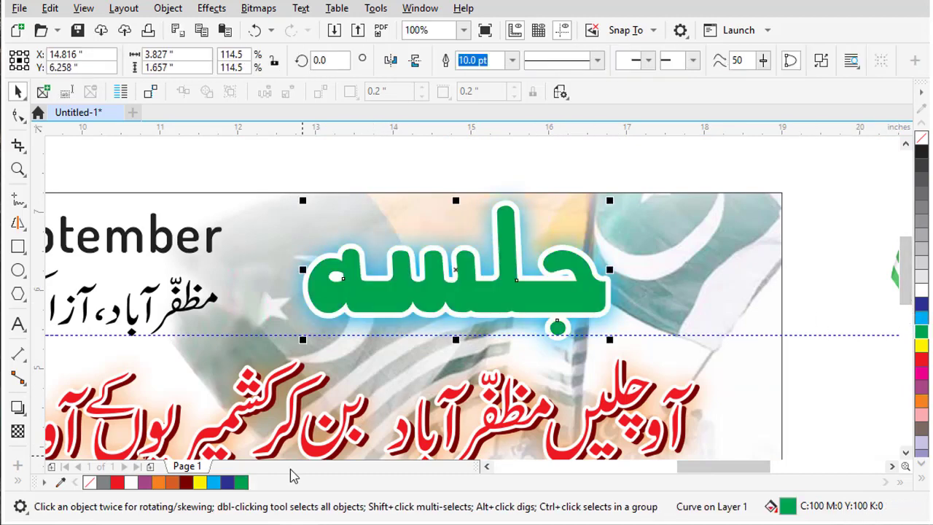
pyautogui.click(194, 483)
pyautogui.hotkey('ctrl', 'z')
# - Darken the heading's green fill by setting its K value to 40
pyautogui.hotkey('shift', 'F11')
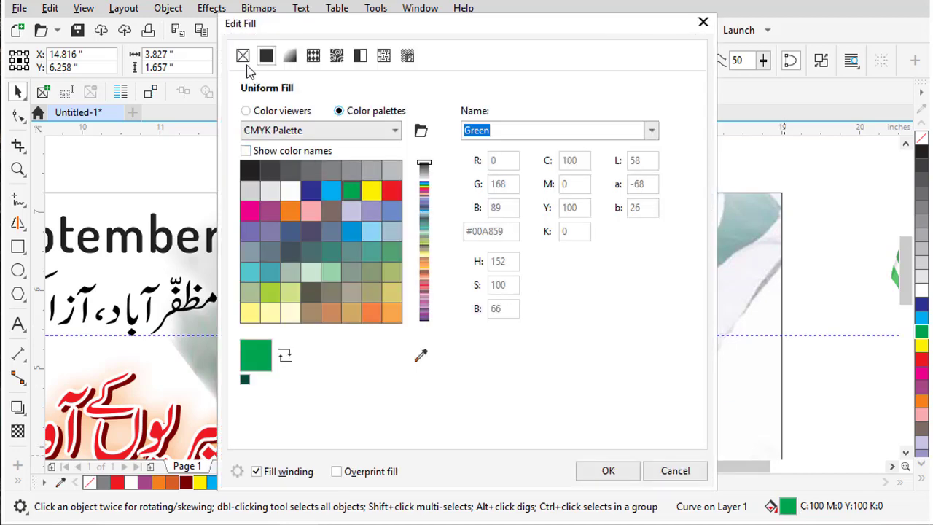
pyautogui.click(246, 111)
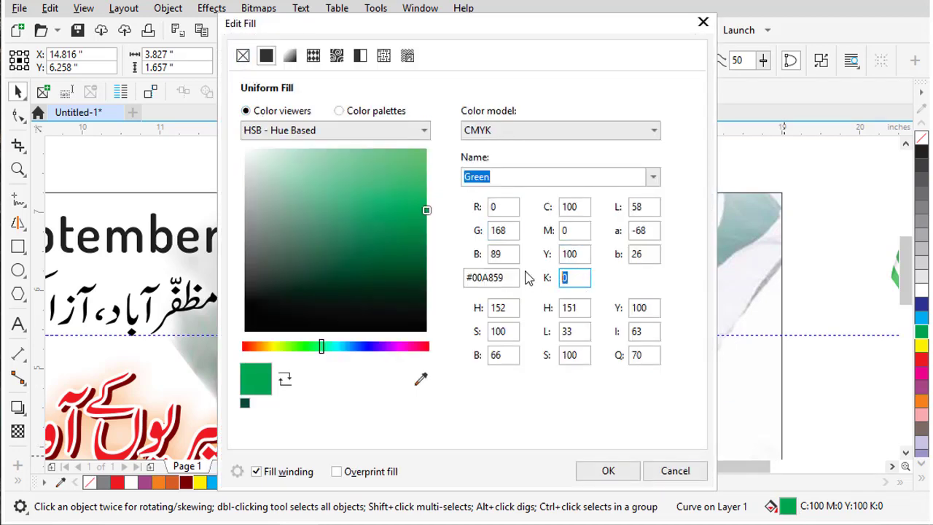
pyautogui.write('40')
pyautogui.press('Return')
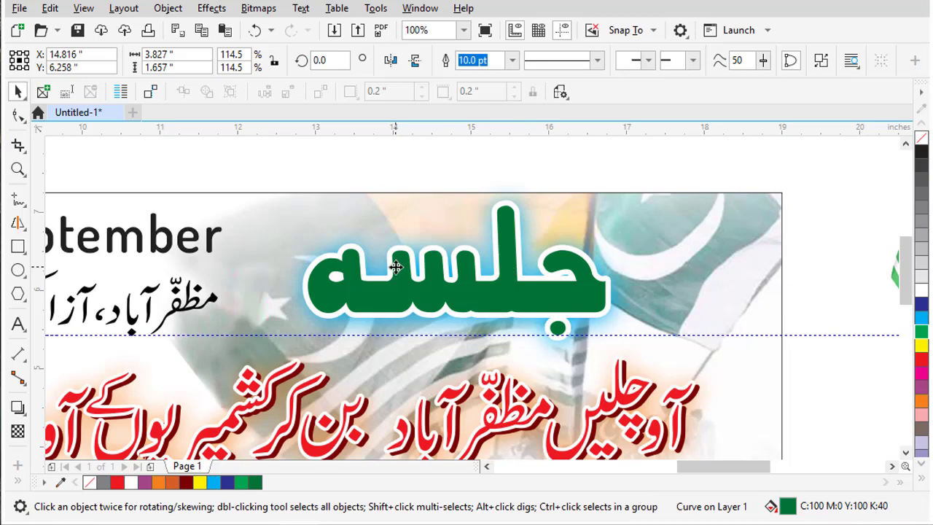
# - Apply a vertical fountain fill to the heading, running from dark green in its lower part to red above
pyautogui.press('g')
pyautogui.moveTo(462, 295); pyautogui.dragTo(461, 257)
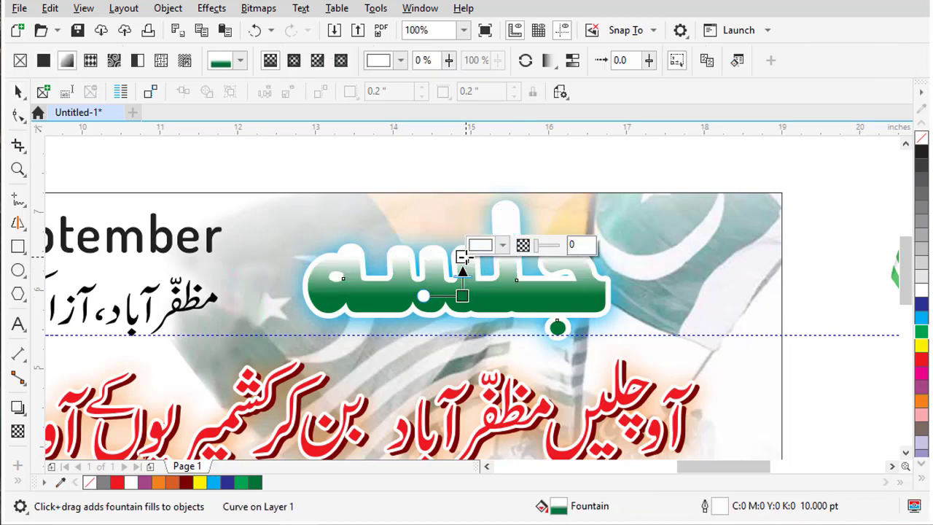
pyautogui.click(921, 358)
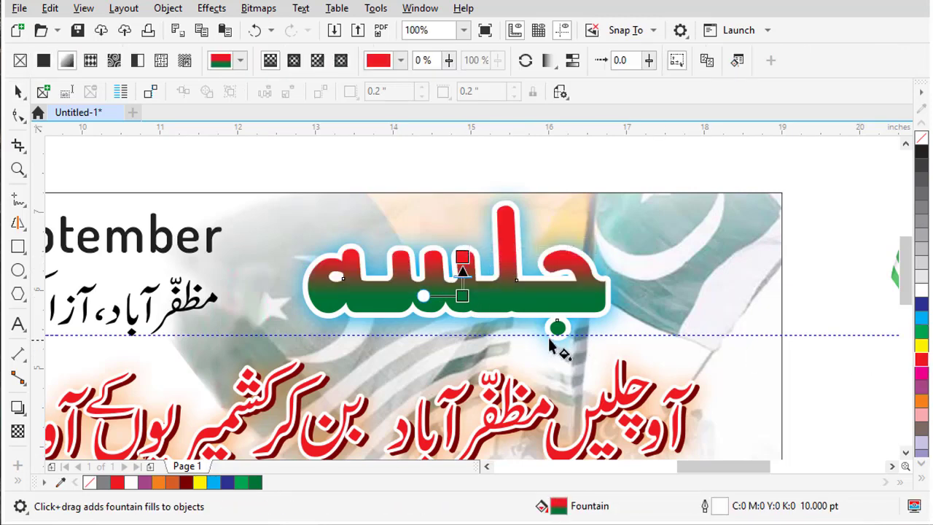
pyautogui.click(462, 295)
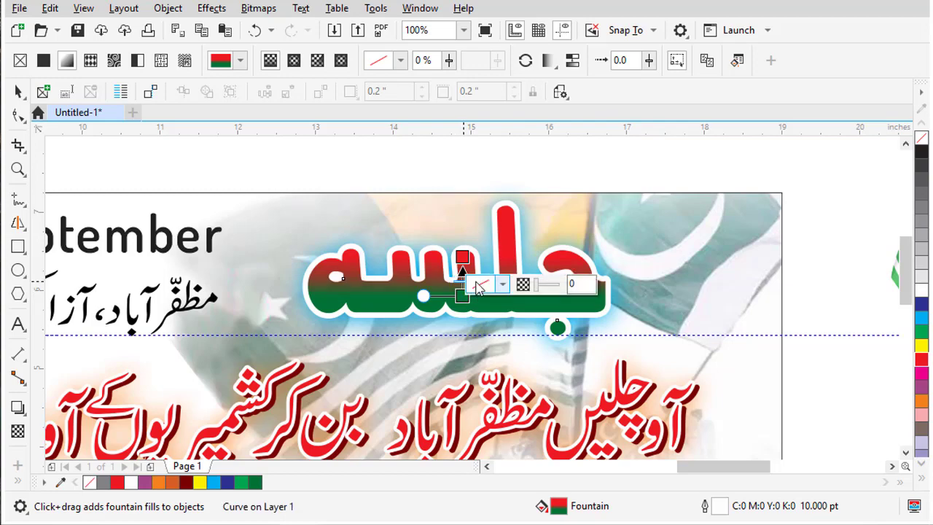
pyautogui.press('space')
pyautogui.press('Escape')
pyautogui.scroll(-1, 550, 290)
pyautogui.press('F4')
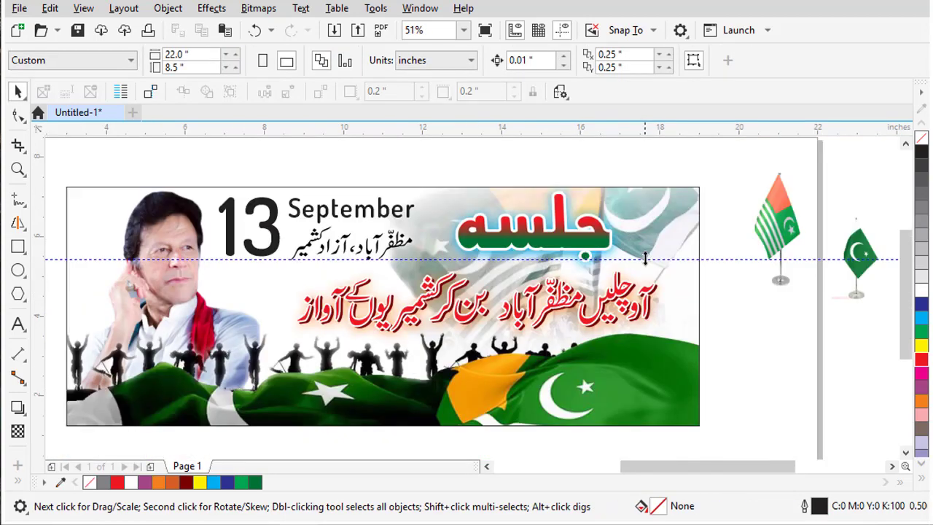
# - Delete the horizontal guideline running below the date and heading
pyautogui.click(644, 258)
pyautogui.click(645, 258)
pyautogui.press('Delete')
# - Ungroup the date block and the Urdu location line into separate objects
pyautogui.click(350, 219)
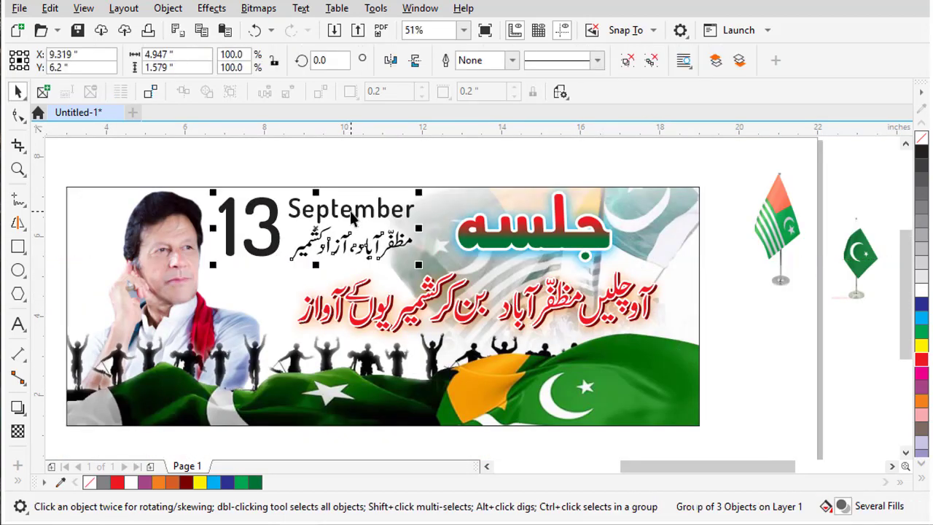
pyautogui.press('F2')
pyautogui.moveTo(148, 188); pyautogui.dragTo(571, 351)
pyautogui.hotkey('ctrl', 'u')
pyautogui.press('Escape')
pyautogui.click(536, 261)
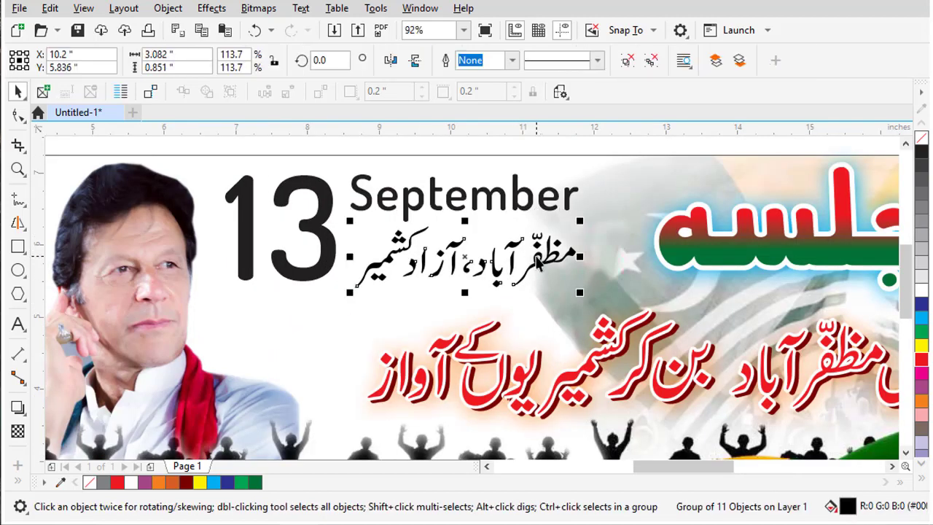
pyautogui.hotkey('ctrl', 'u')
# - Group the letters of مظفّرآباد and colour their fill and outline dark green (C100 M0 Y100 K40)
pyautogui.moveTo(609, 213); pyautogui.dragTo(467, 293)
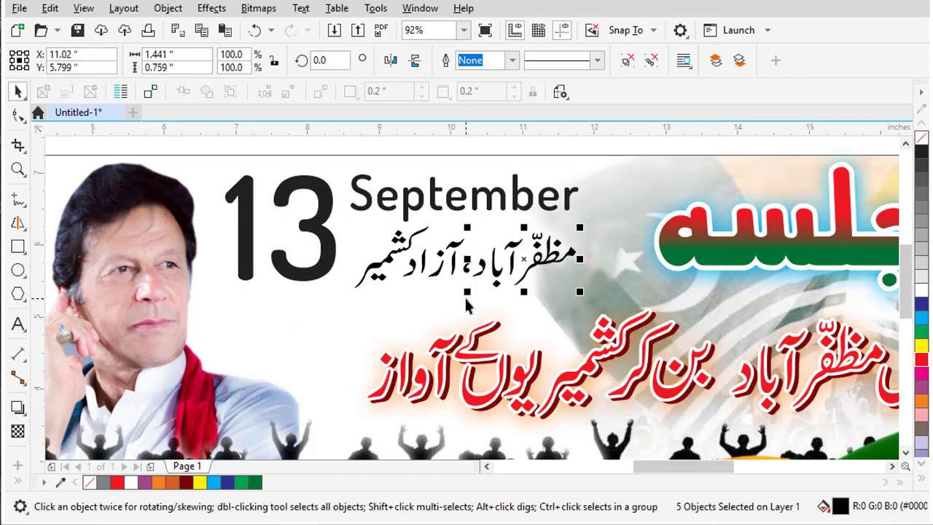
pyautogui.hotkey('ctrl', 'g')
pyautogui.click(256, 487)
pyautogui.rightClick(257, 487)
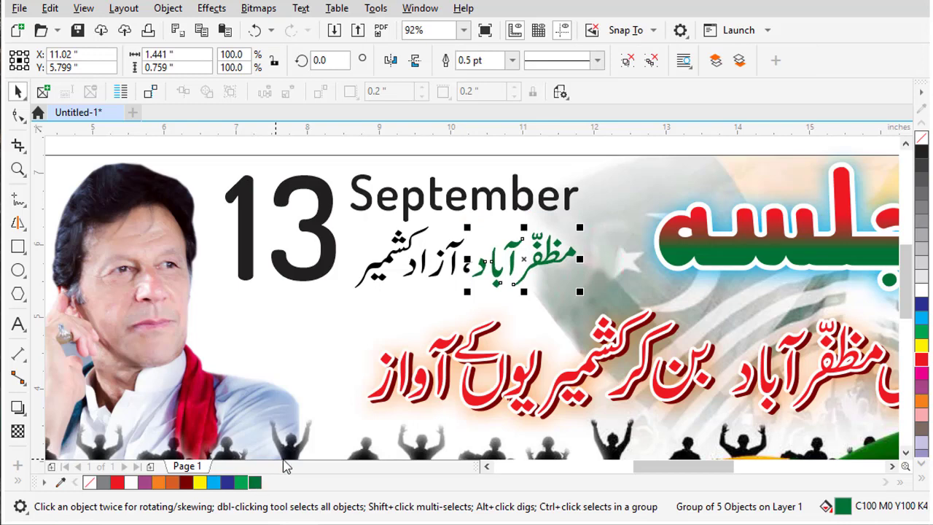
# - Group the letters of آزاد کشمیر and colour their fill and outline dark orange
pyautogui.moveTo(336, 209); pyautogui.dragTo(463, 325)
pyautogui.hotkey('ctrl', 'g')
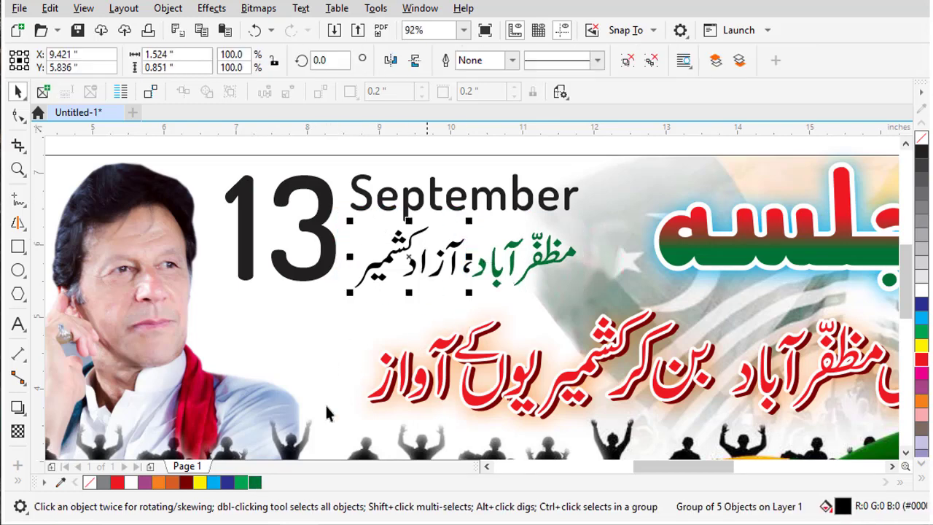
pyautogui.click(173, 482)
pyautogui.rightClick(174, 482)
pyautogui.click(558, 156)
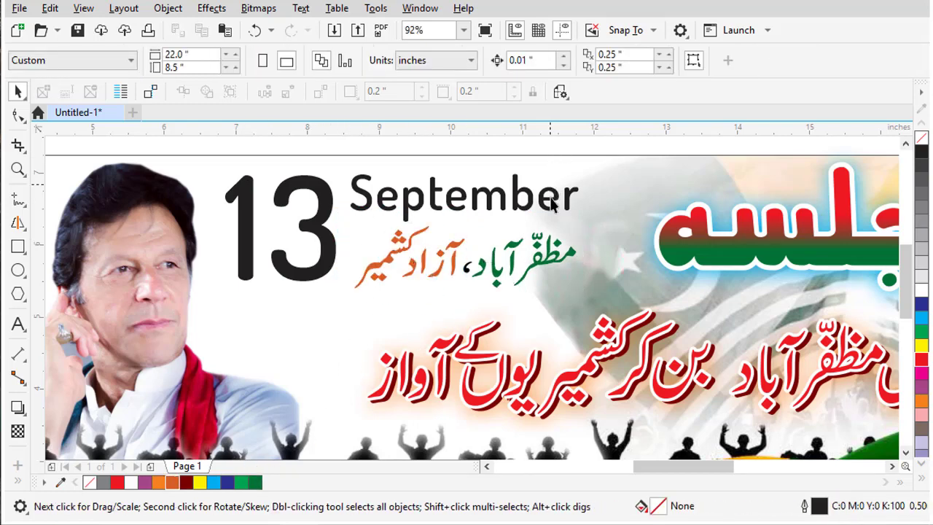
# - Recolour the date number 13 dark green (C100 M0 Y100 K40) after trying dark orange
pyautogui.click(551, 195)
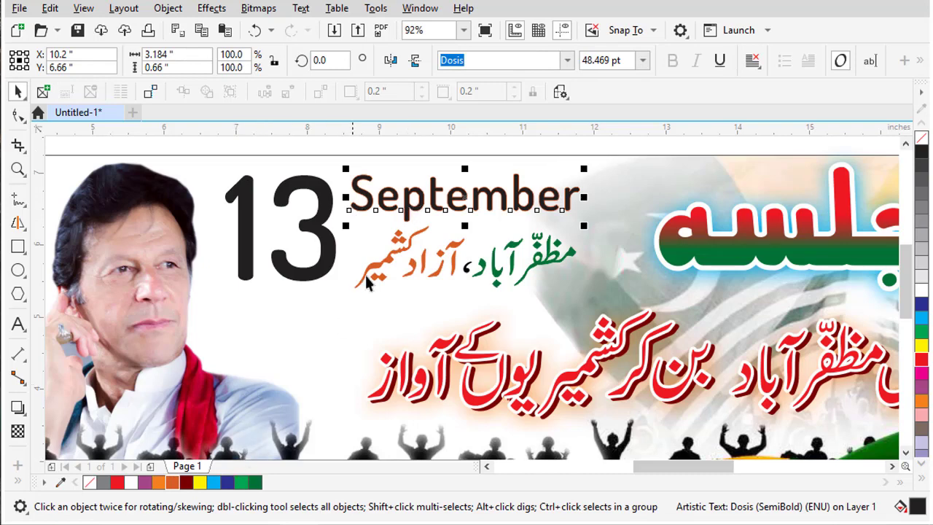
pyautogui.click(301, 270)
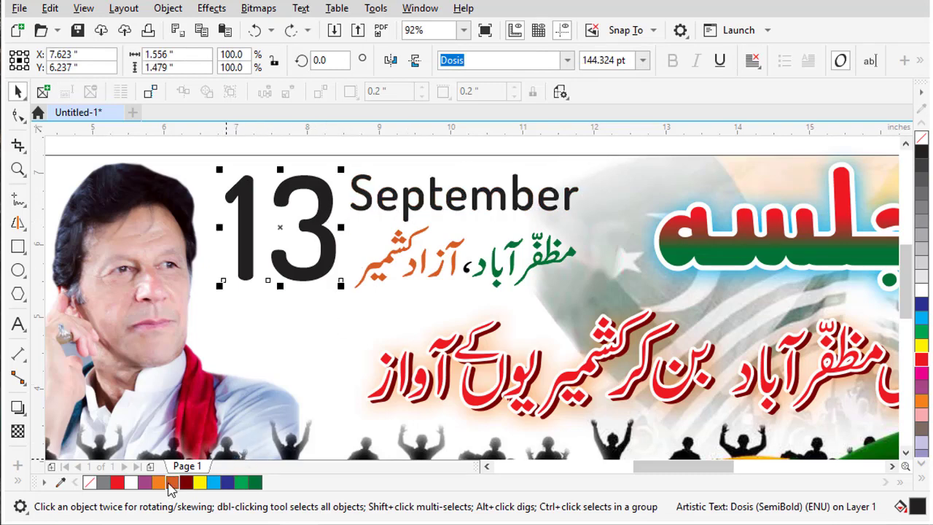
pyautogui.click(172, 482)
pyautogui.click(315, 222)
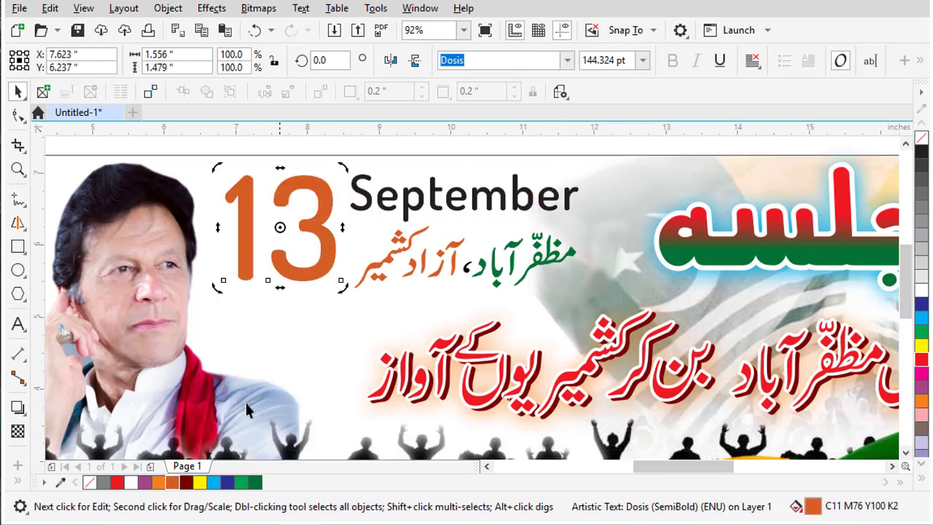
pyautogui.click(258, 482)
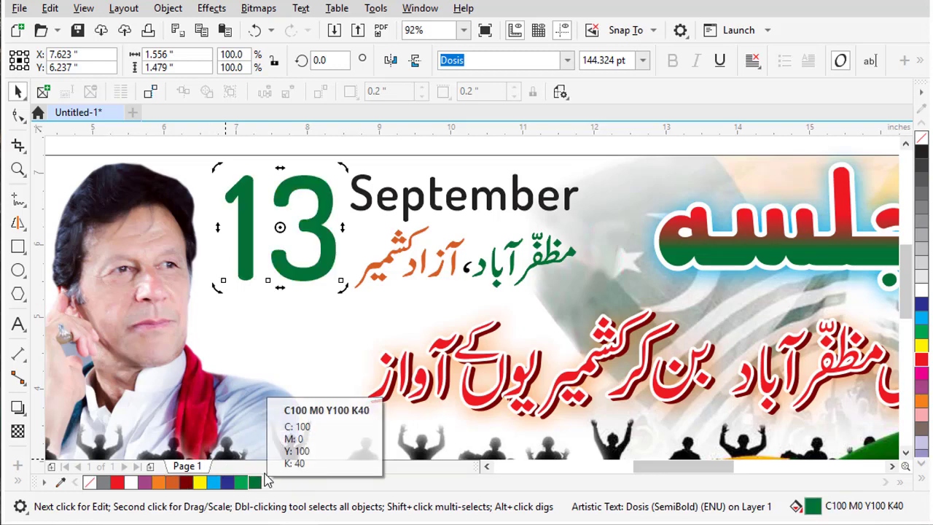
# - Recolour only the digit 3 of the date number dark orange (C11 M76 Y100 K2)
pyautogui.click(323, 239)
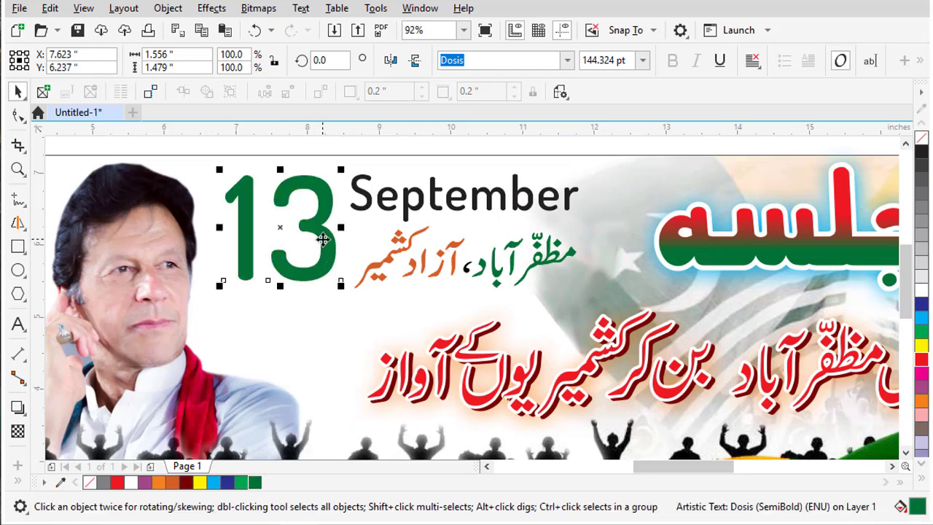
pyautogui.press('F8')
pyautogui.hotkey('shift', 'Left')
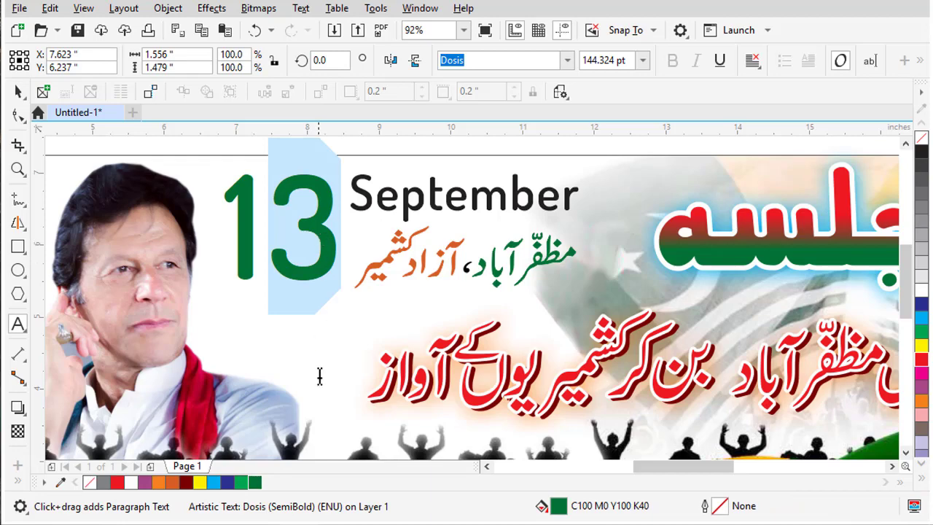
pyautogui.click(172, 481)
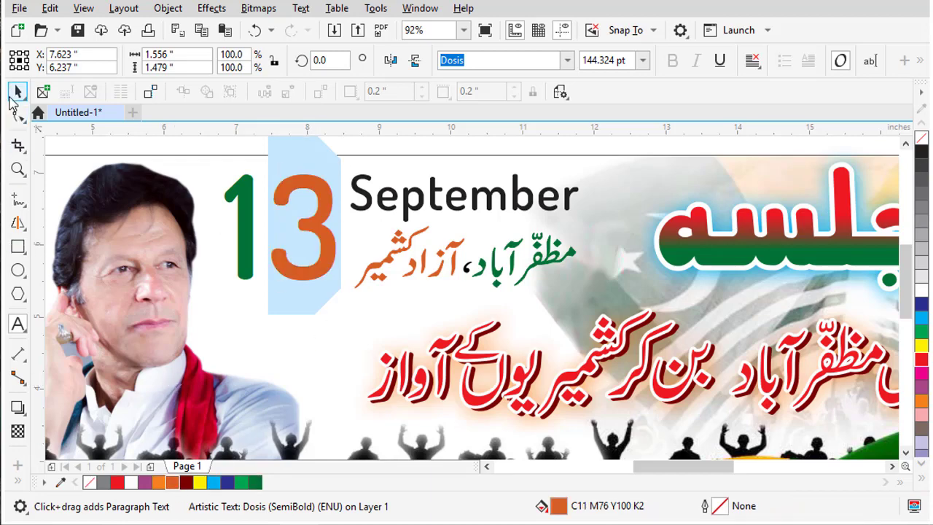
pyautogui.click(18, 93)
pyautogui.press('Escape')
pyautogui.scroll(-3, 467, 289)
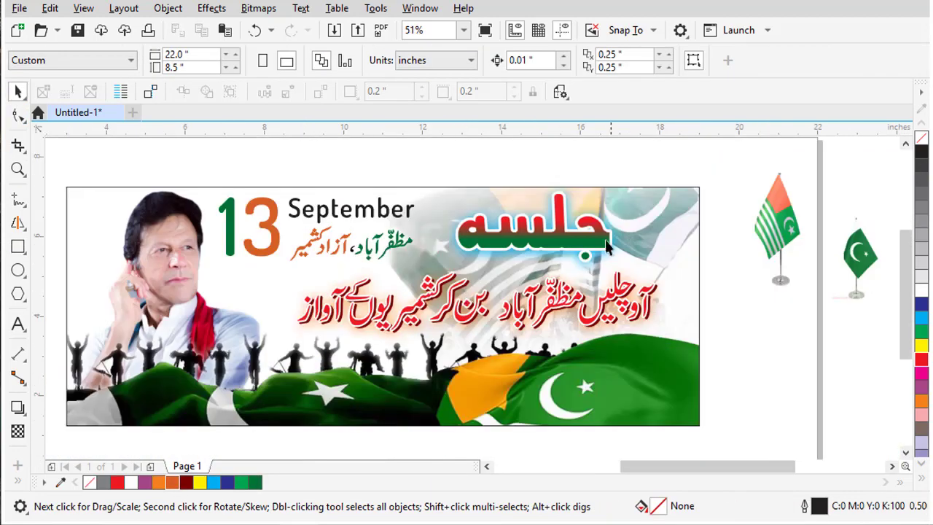
# - Shrink the two table flags together and move them into the banner below the date number 13
pyautogui.click(769, 217)
pyautogui.moveTo(856, 256); pyautogui.dragTo(842, 226)
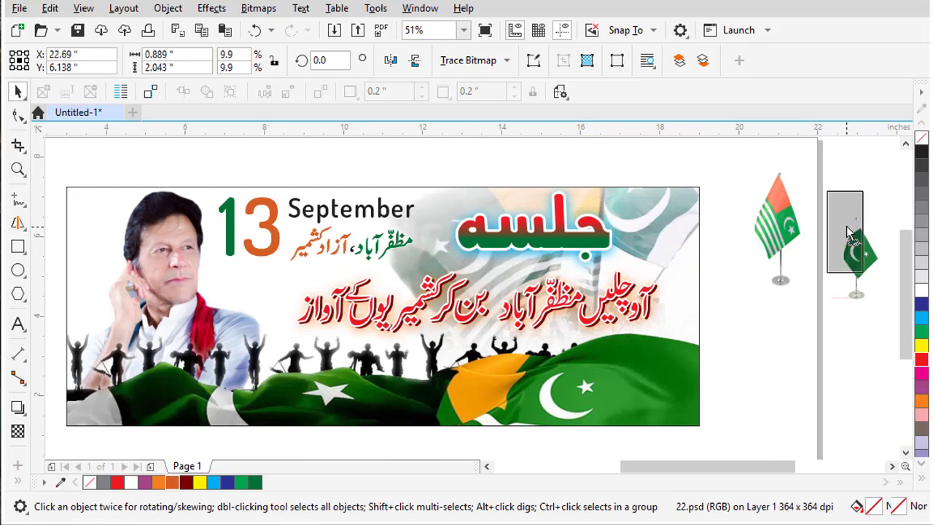
pyautogui.keyDown('shift'); pyautogui.click(798, 229); pyautogui.keyUp('shift')
pyautogui.press('Escape')
pyautogui.click(696, 276)
pyautogui.press('Escape')
pyautogui.press('F3')
pyautogui.press('F4')
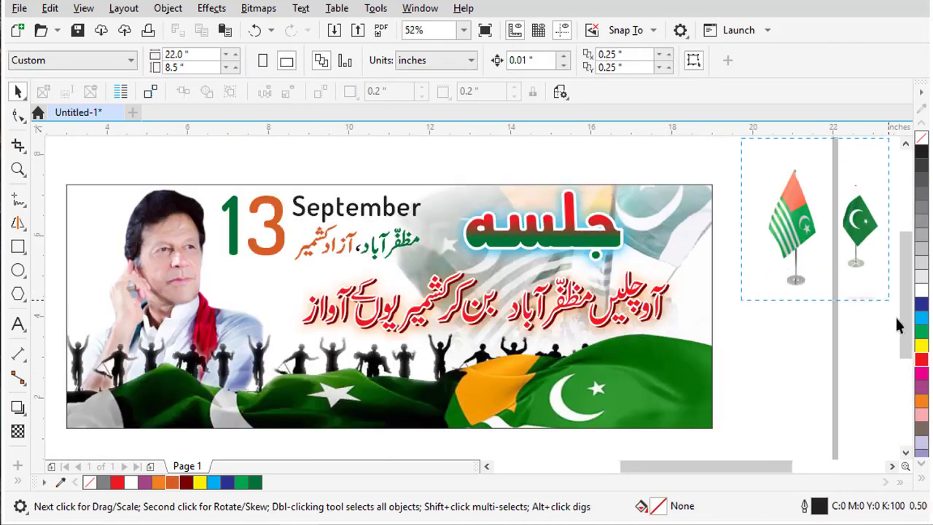
pyautogui.moveTo(896, 324); pyautogui.dragTo(894, 321)
pyautogui.moveTo(838, 162); pyautogui.dragTo(816, 203)
pyautogui.moveTo(763, 226); pyautogui.dragTo(233, 288)
# - Nudge the Kashmir flag image up beside the Pakistan flag
pyautogui.press('F2')
pyautogui.moveTo(151, 231); pyautogui.dragTo(404, 401)
pyautogui.press('Escape')
pyautogui.press('F2')
pyautogui.moveTo(253, 164); pyautogui.dragTo(487, 323)
pyautogui.click(515, 296)
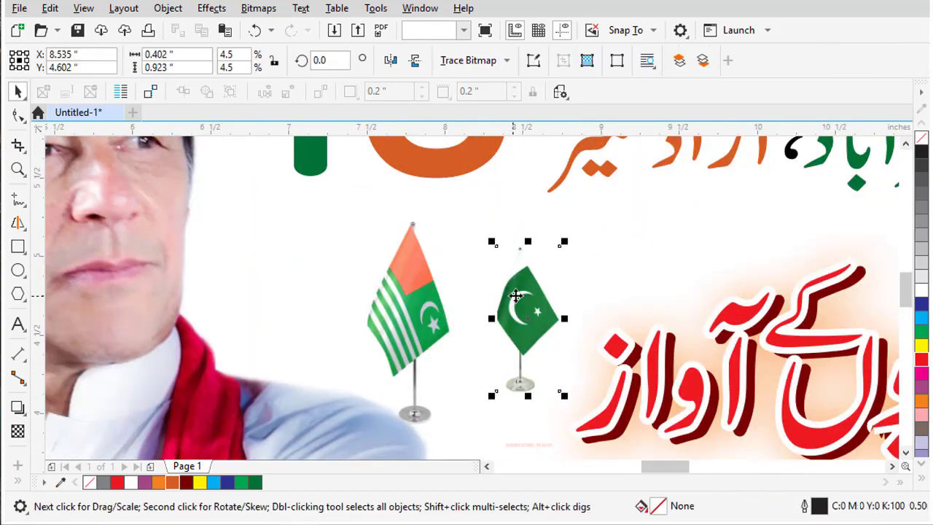
pyautogui.click(409, 286)
pyautogui.press('Up')
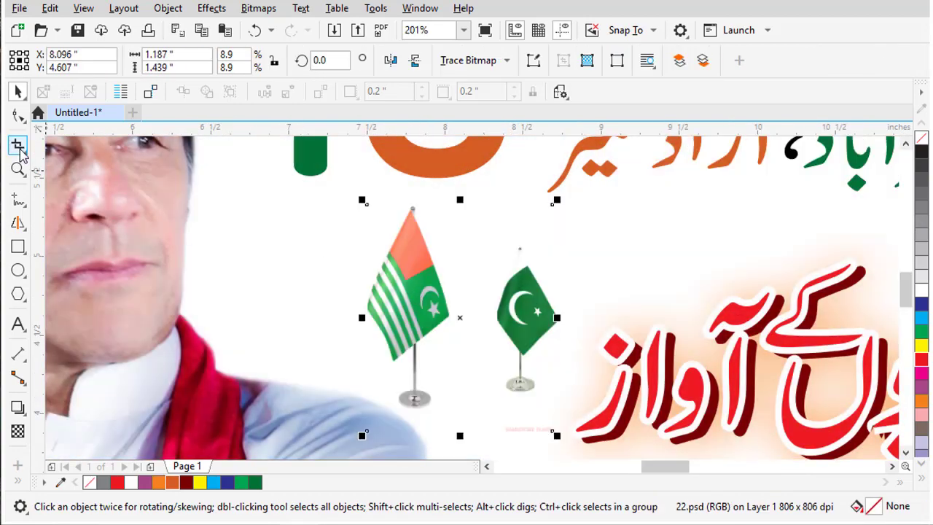
# - Trim the excess image area beside the Kashmir flag by reshaping its bitmap nodes
pyautogui.press('F10')
pyautogui.moveTo(537, 442); pyautogui.dragTo(568, 425)
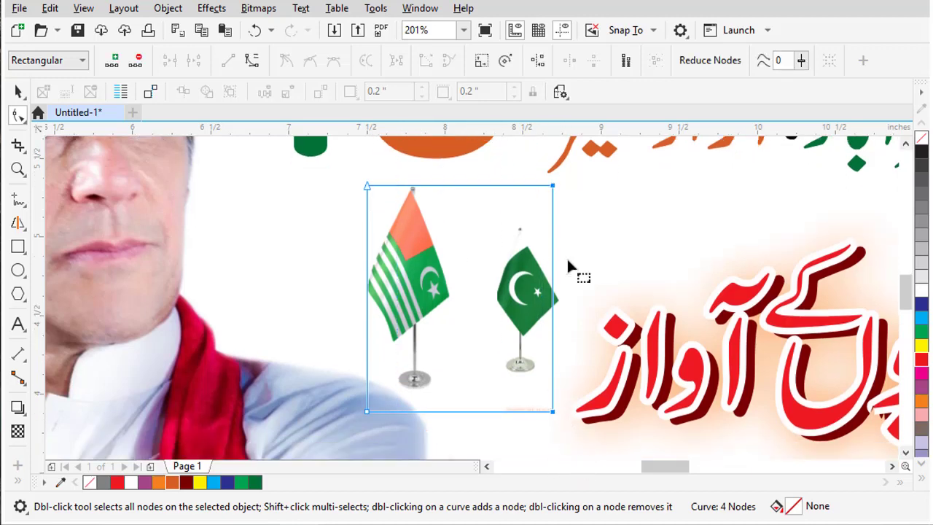
pyautogui.moveTo(585, 172); pyautogui.dragTo(484, 467)
pyautogui.moveTo(552, 399); pyautogui.dragTo(454, 403)
pyautogui.moveTo(285, 369); pyautogui.dragTo(459, 382)
pyautogui.press('space')
pyautogui.moveTo(546, 280); pyautogui.dragTo(530, 282)
pyautogui.hotkey('ctrl', 'z')
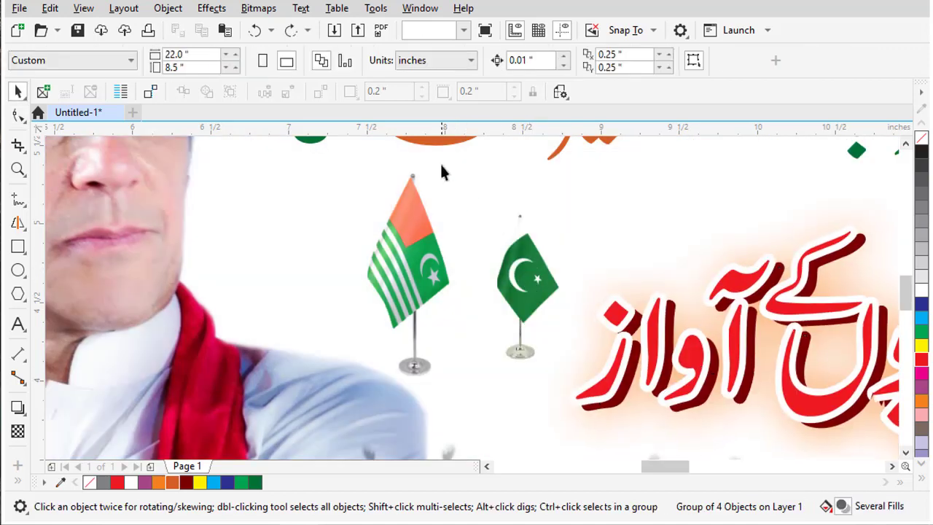
# - Enlarge and raise the Pakistan flag to match the Kashmir flag, group both flags and nudge them right
pyautogui.moveTo(440, 162); pyautogui.dragTo(686, 477)
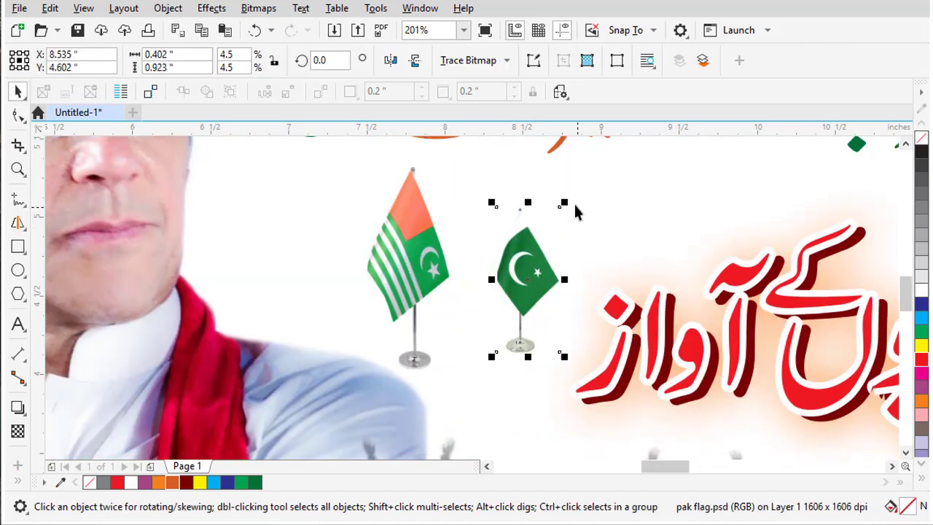
pyautogui.moveTo(564, 203); pyautogui.dragTo(575, 177)
pyautogui.moveTo(537, 259); pyautogui.dragTo(537, 232)
pyautogui.keyDown('shift'); pyautogui.click(426, 251); pyautogui.keyUp('shift')
pyautogui.hotkey('ctrl', 'g')
pyautogui.press('Right')
pyautogui.press('Right')
pyautogui.press('Escape')
pyautogui.press('F4')
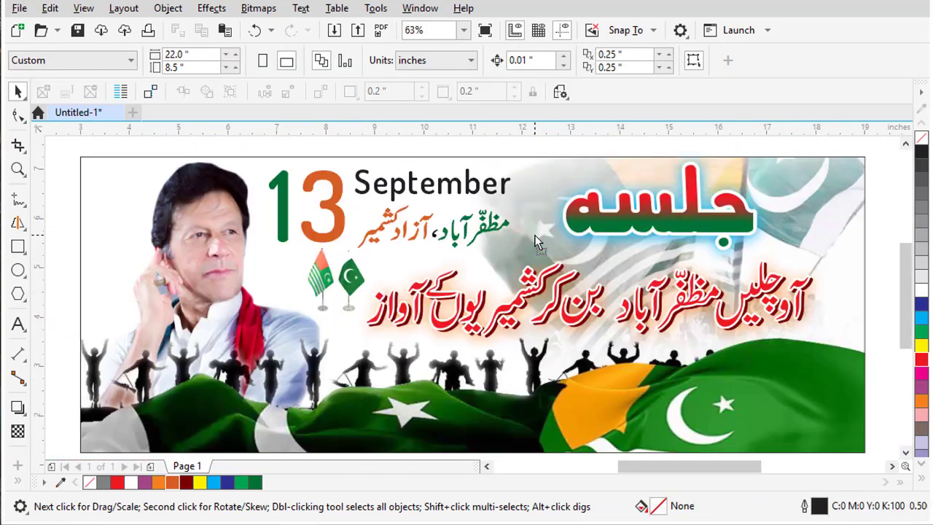
# - Stretch the crowd and waving-flag image inside the banner frame down to about 6.58 inches tall and slightly wider
pyautogui.click(819, 196)
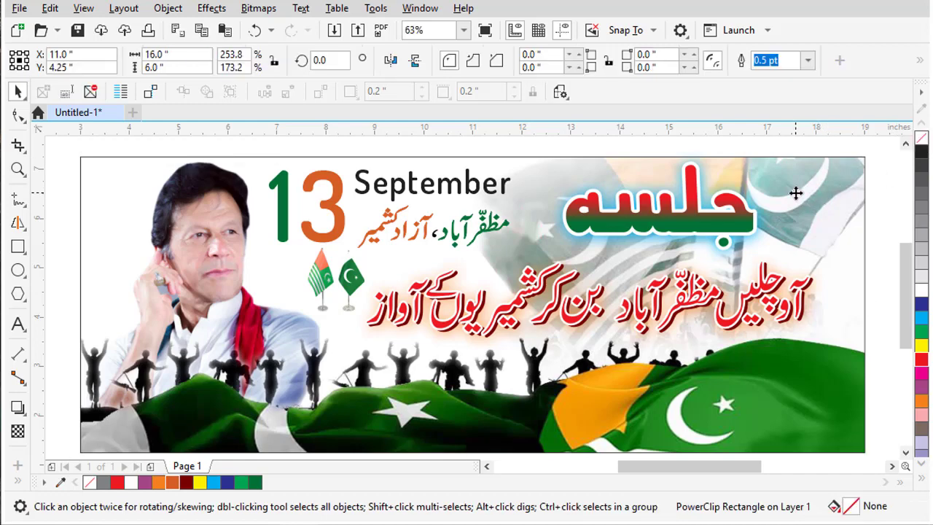
pyautogui.press('Escape')
pyautogui.keyDown('ctrl'); pyautogui.click(797, 401); pyautogui.keyUp('ctrl')
pyautogui.scroll(-1, 495, 378)
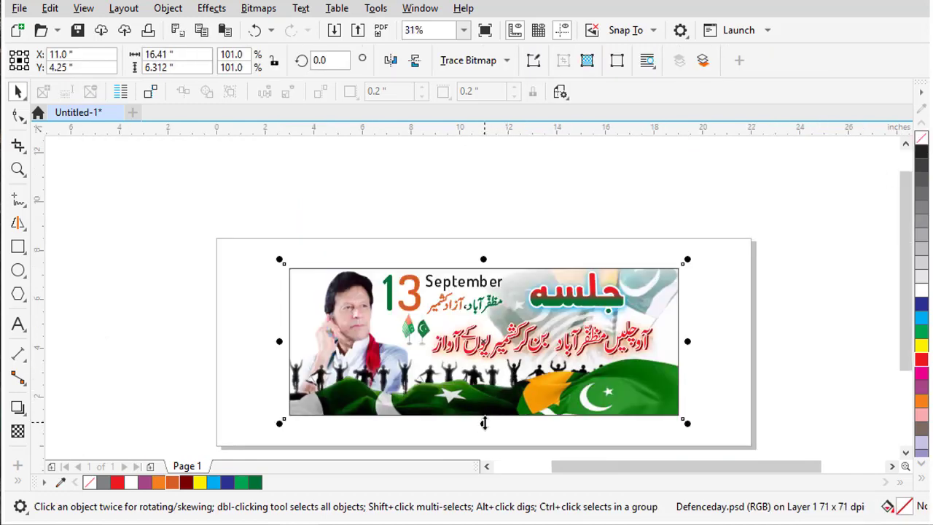
pyautogui.moveTo(483, 423); pyautogui.dragTo(483, 430)
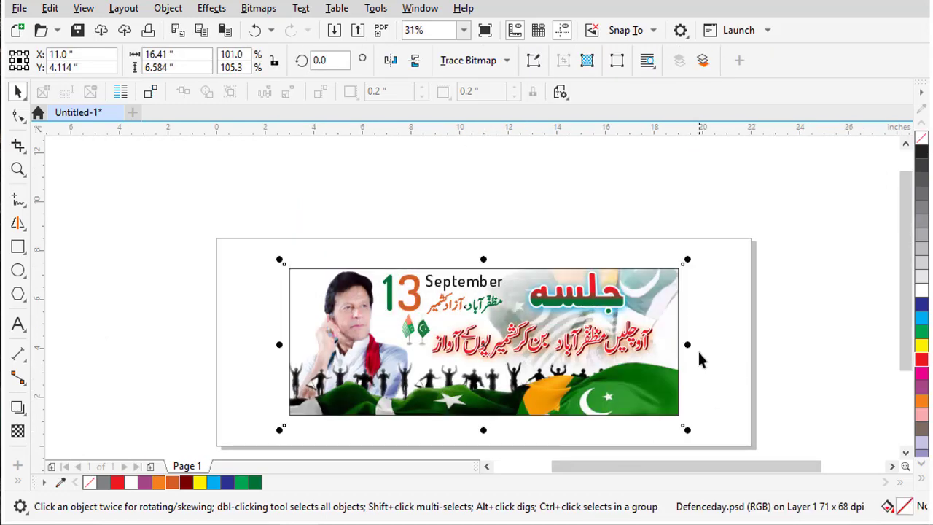
pyautogui.moveTo(690, 345); pyautogui.dragTo(700, 346)
pyautogui.press('Escape')
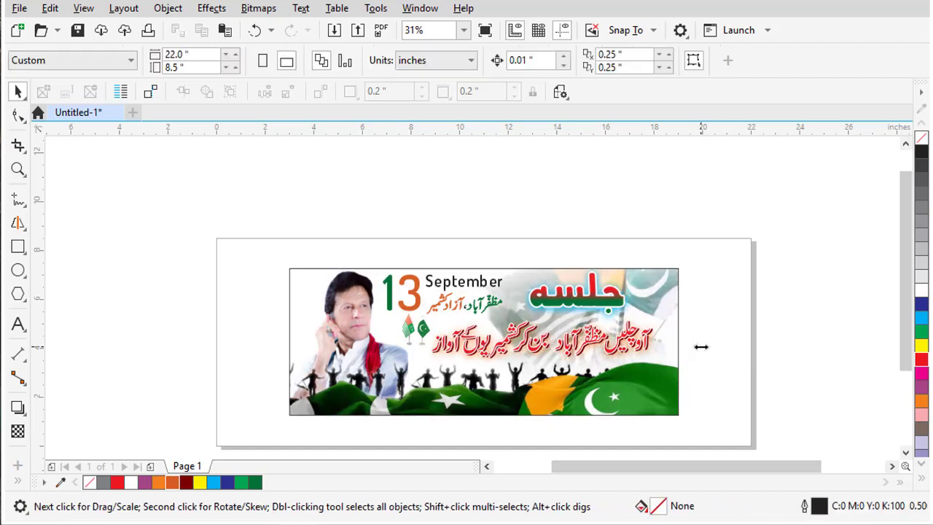
pyautogui.press('F4')
pyautogui.click(214, 252)
pyautogui.press('Escape')
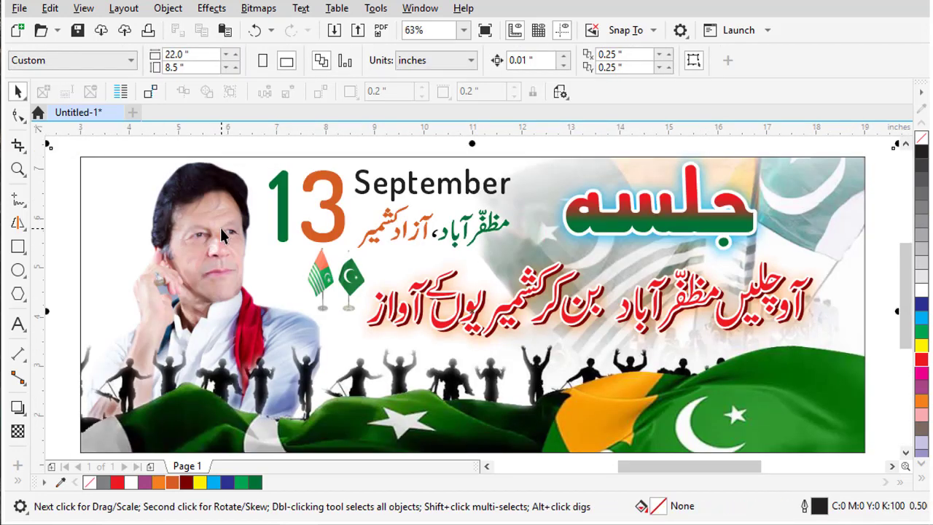
pyautogui.moveTo(219, 216); pyautogui.dragTo(222, 227)
pyautogui.hotkey('ctrl', 'z')
# - Enlarge the portrait to about 6.89 × 8.58 inches and shift it down and left within the banner frame
pyautogui.click(223, 207)
pyautogui.press('Escape')
pyautogui.click(222, 204)
pyautogui.moveTo(328, 161); pyautogui.dragTo(349, 142)
pyautogui.click(207, 229)
pyautogui.click(214, 209)
pyautogui.scroll(-2, 331, 195)
pyautogui.press('z')
pyautogui.scroll(1, 374, 312)
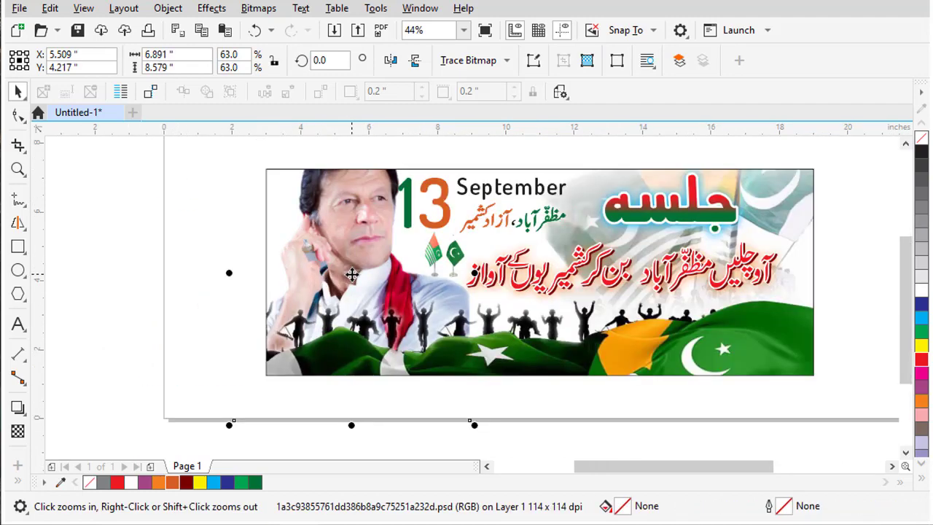
pyautogui.moveTo(352, 274); pyautogui.dragTo(346, 288)
pyautogui.press('Escape')
pyautogui.press('F4')
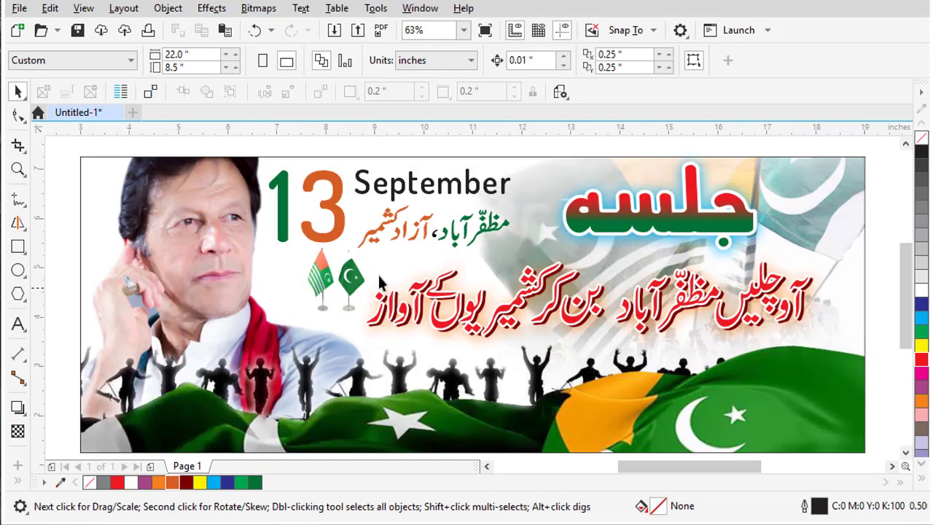
# - Group the date with its location text, shrink the block slightly and move it right, away from the portrait
pyautogui.moveTo(440, 262); pyautogui.dragTo(534, 262)
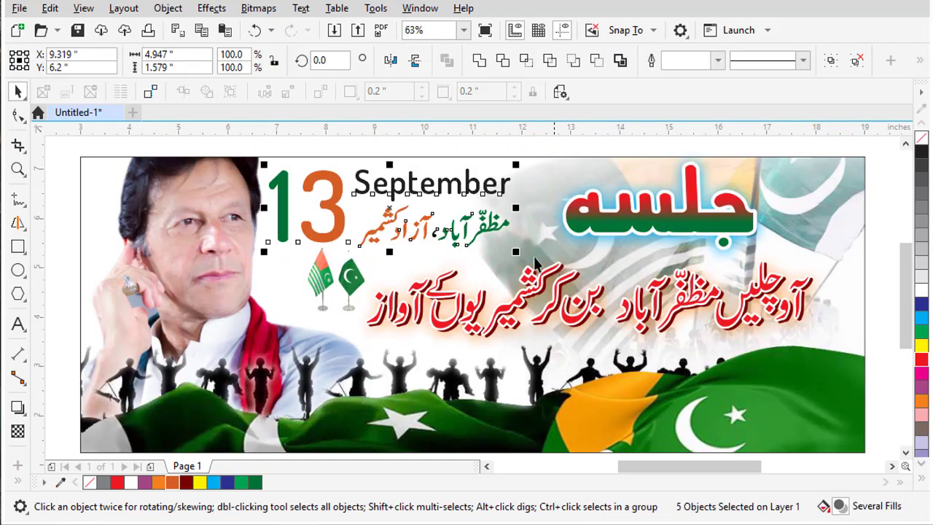
pyautogui.hotkey('ctrl', 'g')
pyautogui.moveTo(517, 168)
pyautogui.mouseDown()
pyautogui.moveTo(502, 188)
pyautogui.moveTo(508, 182)
pyautogui.mouseUp()
pyautogui.press('Escape')
pyautogui.press('Escape')
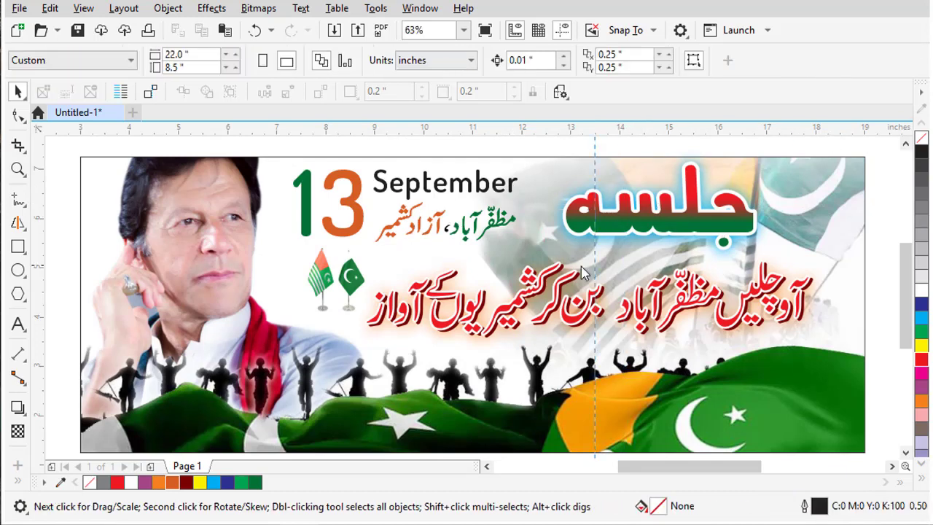
# - Group the جلسہ heading with its glow, enlarge it to 102.6% and move it slightly down
pyautogui.hotkey('ctrl', 'z')
pyautogui.moveTo(801, 287); pyautogui.dragTo(805, 288)
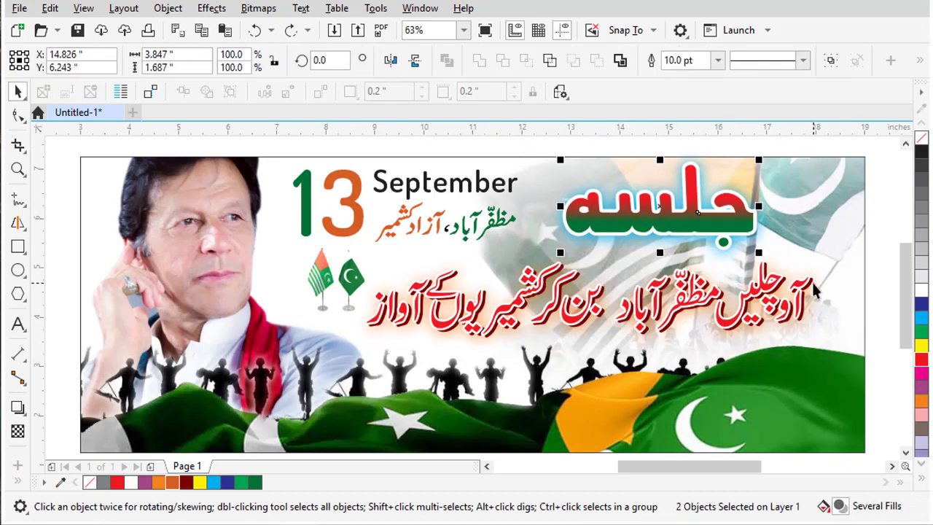
pyautogui.hotkey('ctrl', 'g')
pyautogui.moveTo(543, 272); pyautogui.dragTo(535, 277)
pyautogui.moveTo(707, 224); pyautogui.dragTo(708, 230)
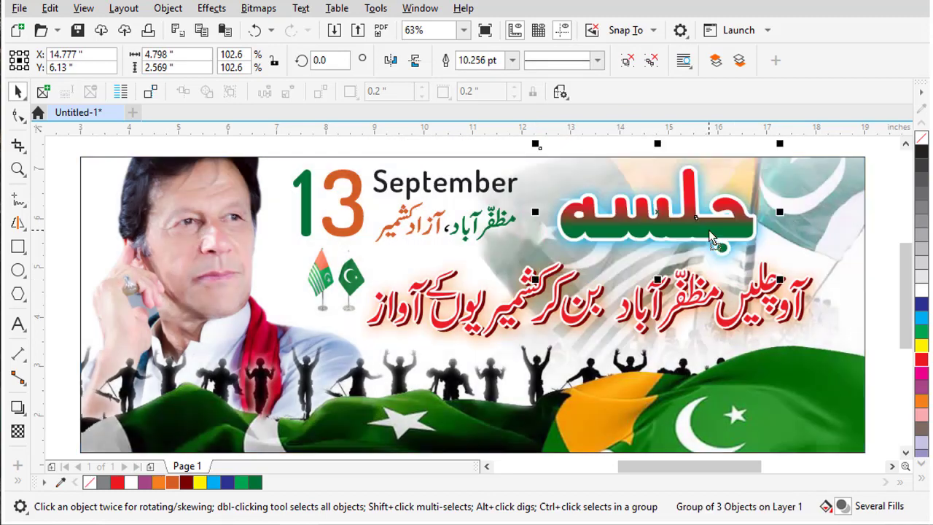
pyautogui.press('Escape')
# - Group the whole banner and place a duplicate directly below the original
pyautogui.scroll(-2, 708, 229)
pyautogui.moveTo(827, 362); pyautogui.dragTo(904, 400)
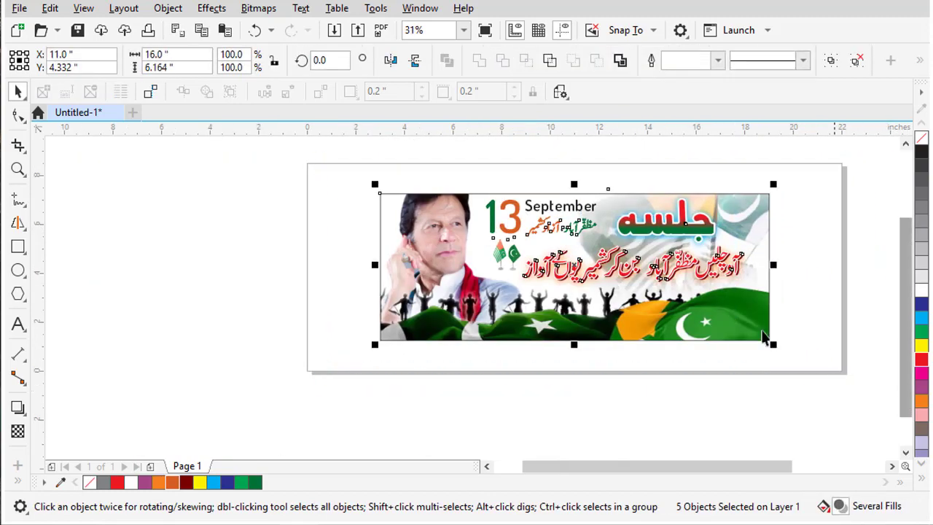
pyautogui.hotkey('ctrl', 'g')
pyautogui.moveTo(688, 264); pyautogui.dragTo(684, 341)
pyautogui.rightClick(683, 341)
pyautogui.press('Escape')
pyautogui.press('F4')
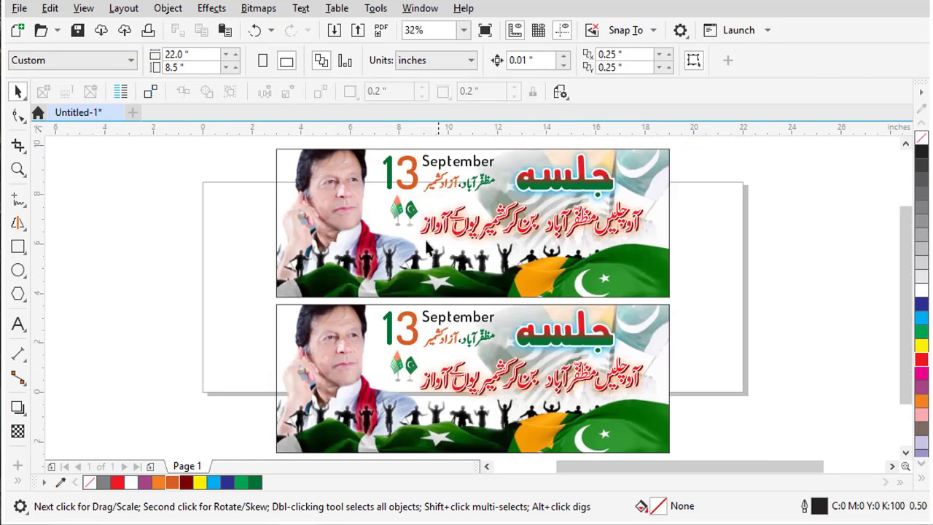
# - Ungroup the lower banner copy and remove the outline of its PowerClip frame
pyautogui.press('F2')
pyautogui.moveTo(272, 143); pyautogui.dragTo(699, 469)
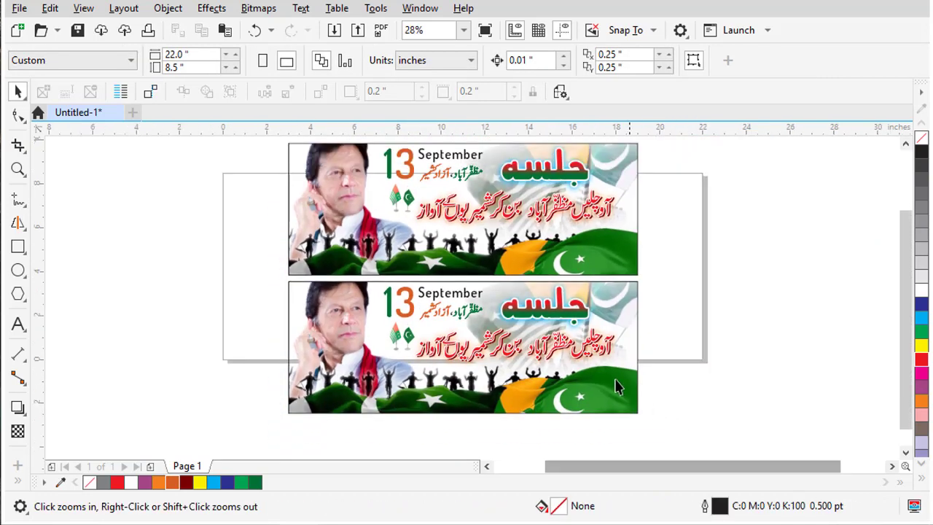
pyautogui.moveTo(253, 267); pyautogui.dragTo(699, 434)
pyautogui.press('space')
pyautogui.click(670, 224)
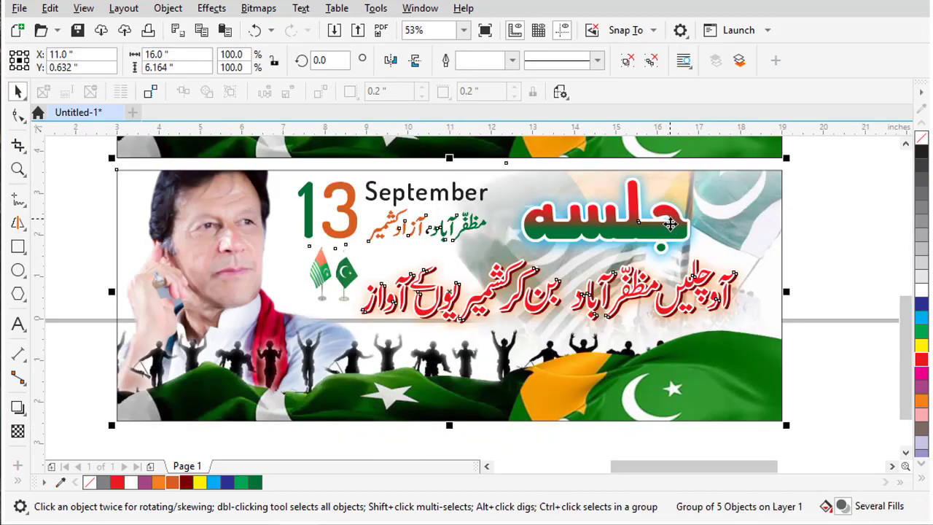
pyautogui.hotkey('ctrl', 'u')
pyautogui.press('Escape')
pyautogui.doubleClick(501, 186)
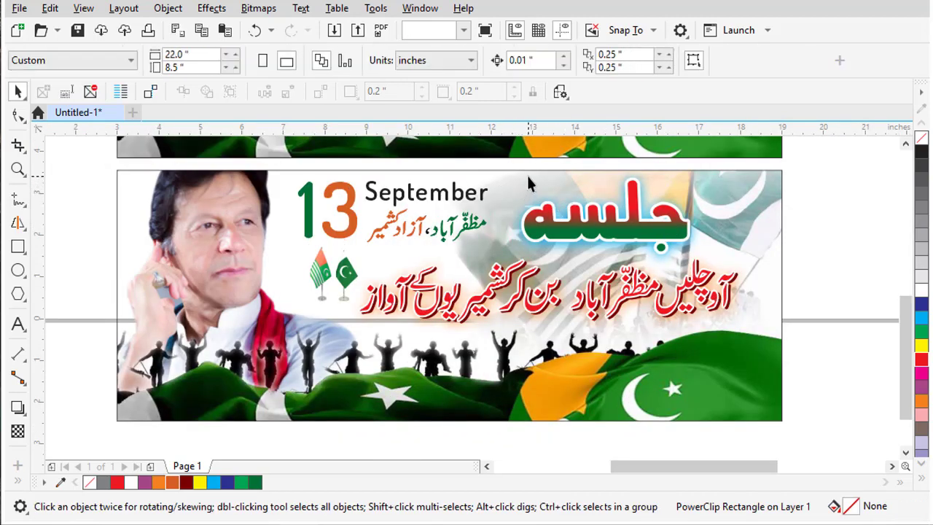
pyautogui.click(528, 184)
pyautogui.click(729, 183)
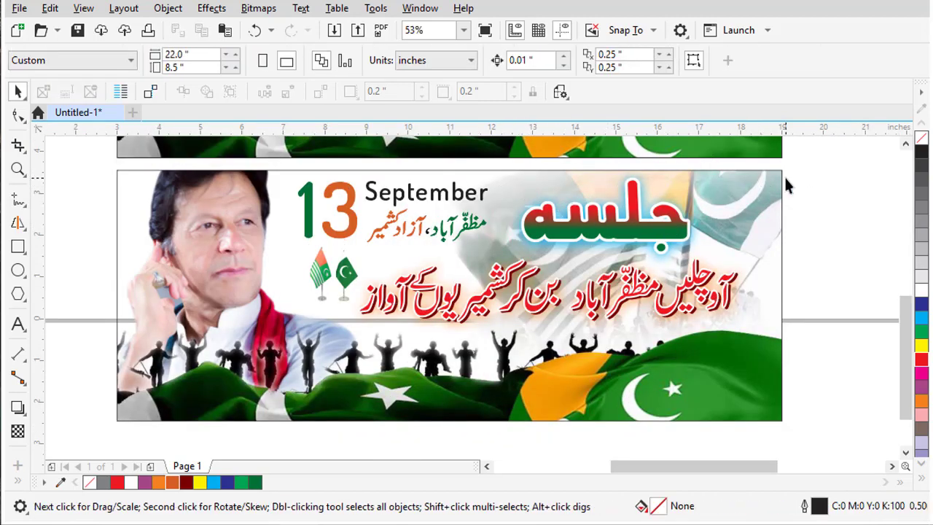
pyautogui.click(826, 191)
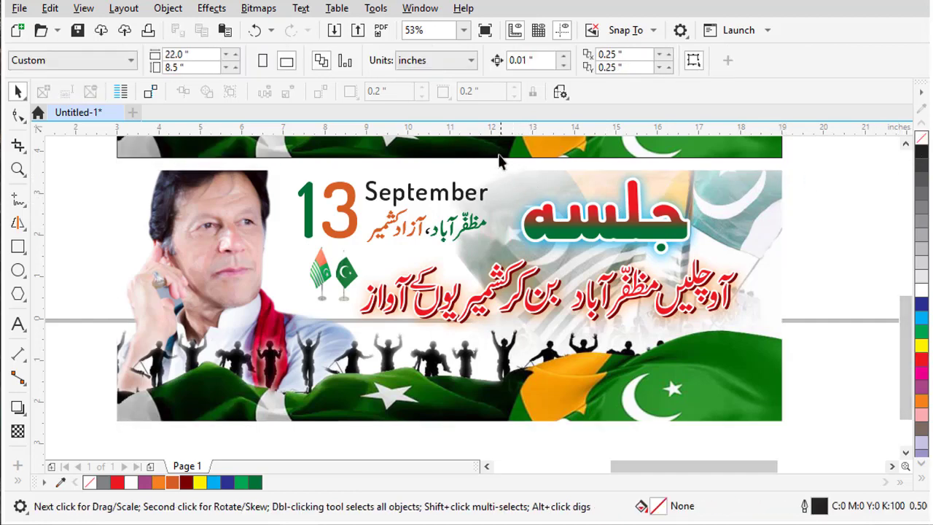
# - Swap the جلسہ heading and the date block in the lower copy, placing the heading beside the portrait and the date to its right
pyautogui.moveTo(484, 152); pyautogui.dragTo(778, 284)
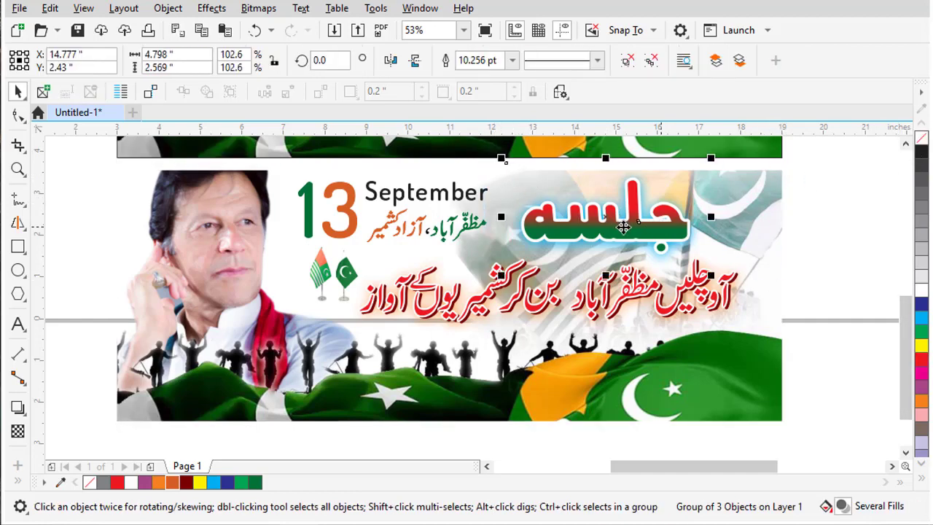
pyautogui.moveTo(623, 228); pyautogui.dragTo(305, 227)
pyautogui.hotkey('ctrl', 't')
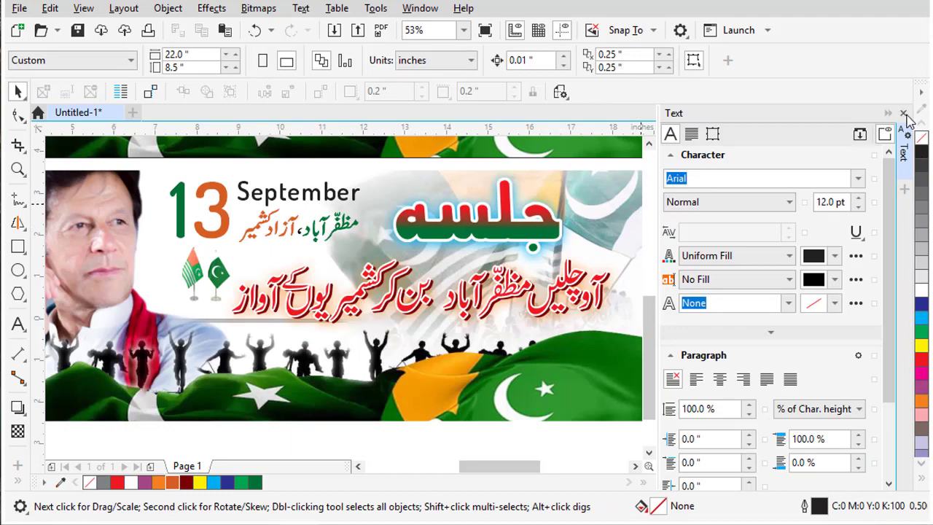
pyautogui.click(903, 114)
pyautogui.click(637, 226)
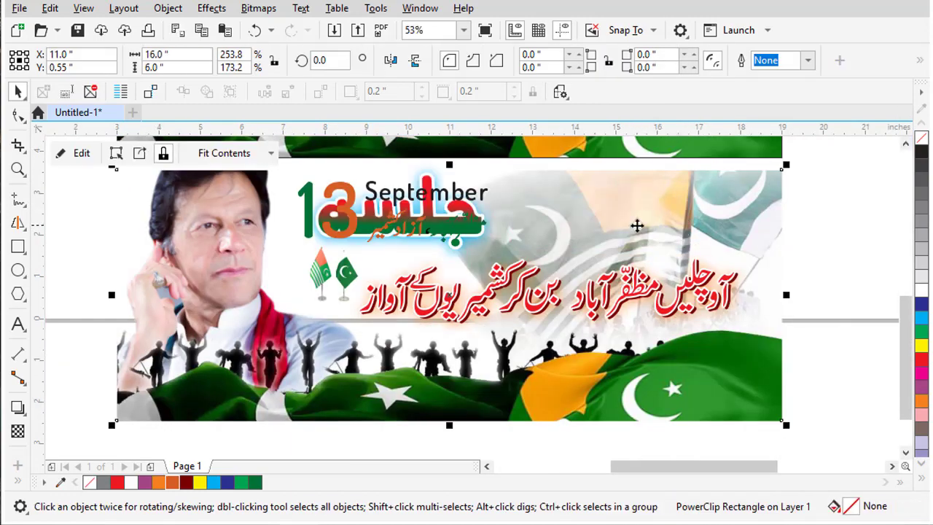
pyautogui.click(472, 195)
pyautogui.moveTo(473, 193); pyautogui.dragTo(724, 205)
pyautogui.click(467, 220)
pyautogui.moveTo(461, 217); pyautogui.dragTo(492, 217)
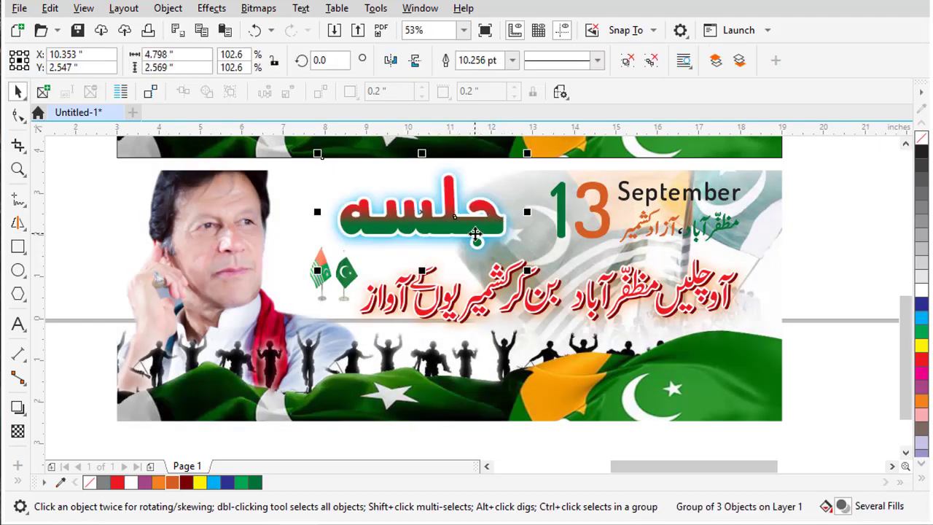
pyautogui.scroll(-2, 475, 233)
pyautogui.press('Escape')
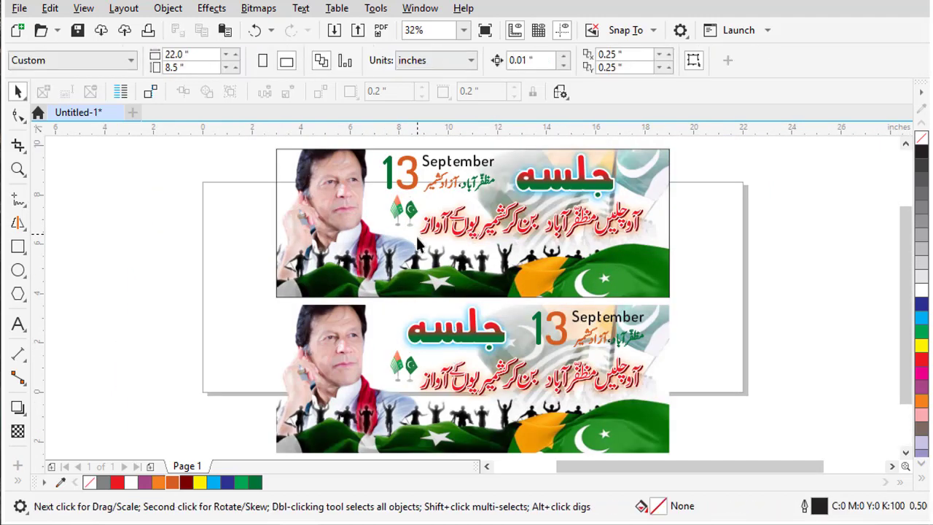
# - Delete the entire lower banner copy, including its جلسہ heading
pyautogui.moveTo(246, 297); pyautogui.dragTo(713, 408)
pyautogui.press('Delete')
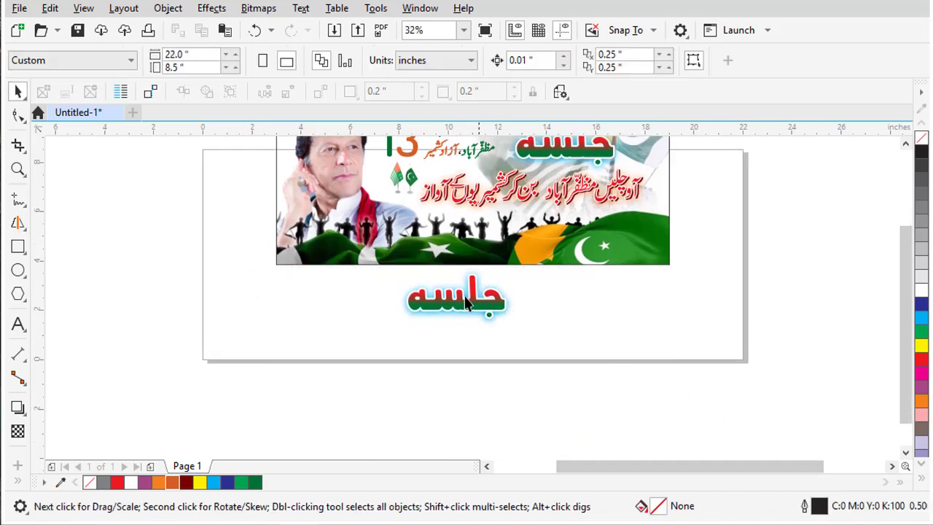
pyautogui.click(468, 299)
pyautogui.press('Delete')
pyautogui.press('F4')
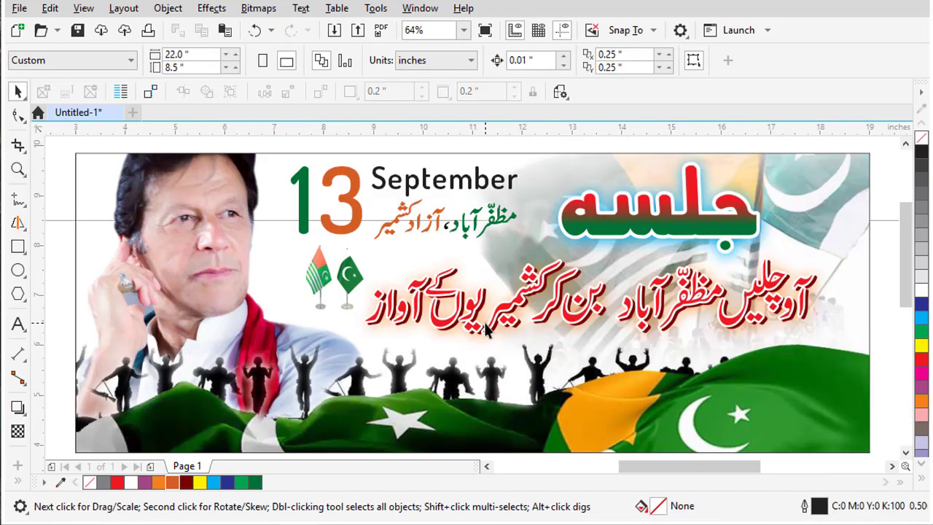
# - Ungroup the remaining banner and remove the outline of its PowerClip frame
pyautogui.scroll(-3, 477, 309)
pyautogui.click(659, 264)
pyautogui.hotkey('ctrl', 'u')
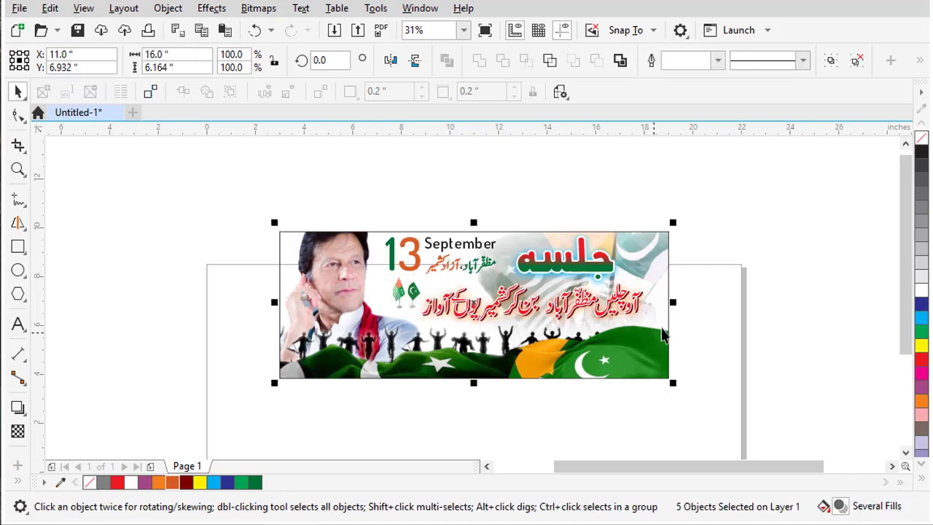
pyautogui.click(661, 323)
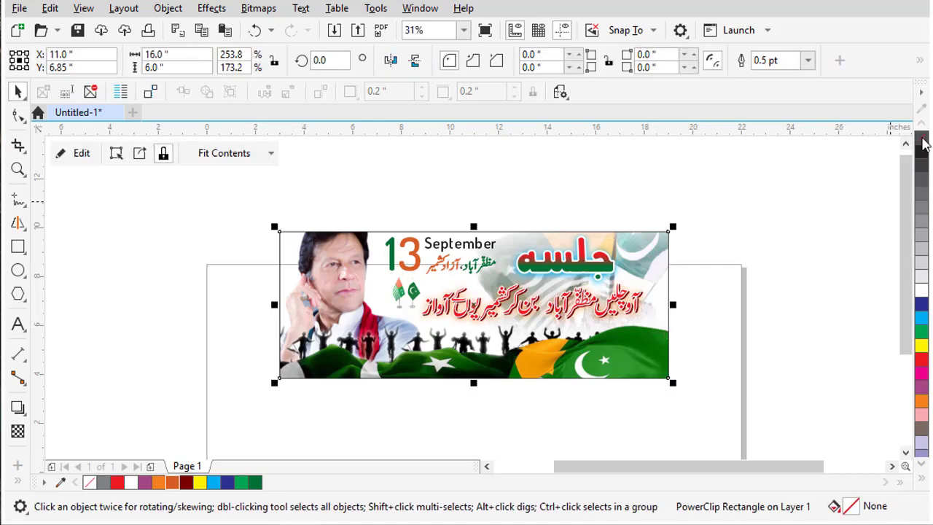
# - Group all the banner's objects and centre the group on the page
pyautogui.moveTo(770, 181); pyautogui.dragTo(223, 407)
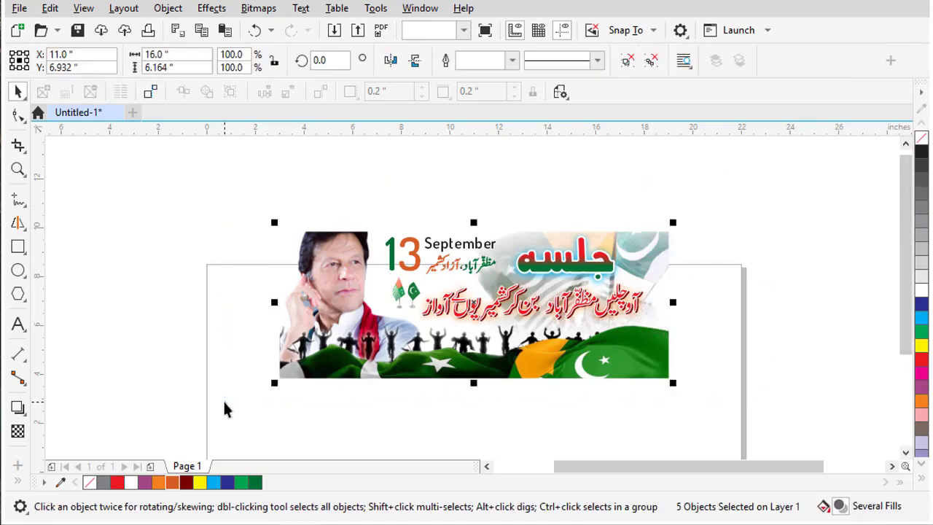
pyautogui.hotkey('ctrl', 'g')
pyautogui.press('p')
pyautogui.press('F4')
pyautogui.press('Escape')
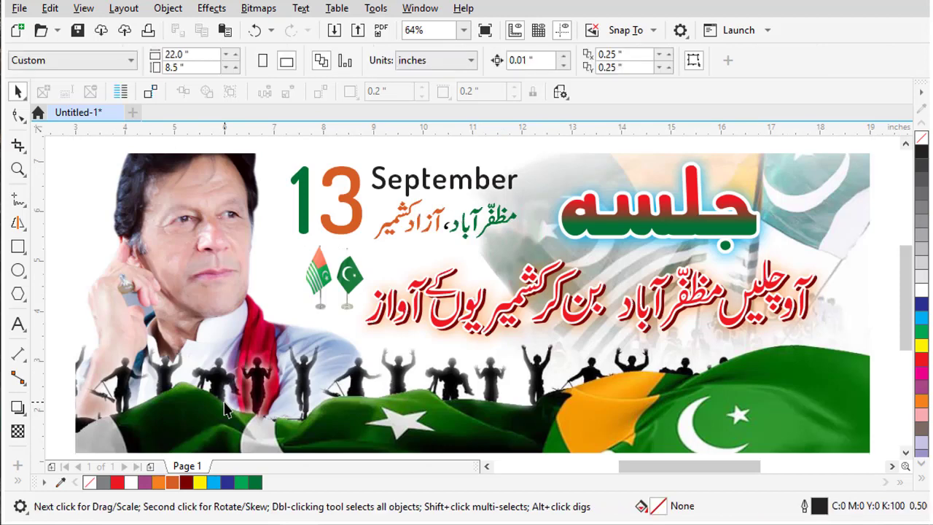